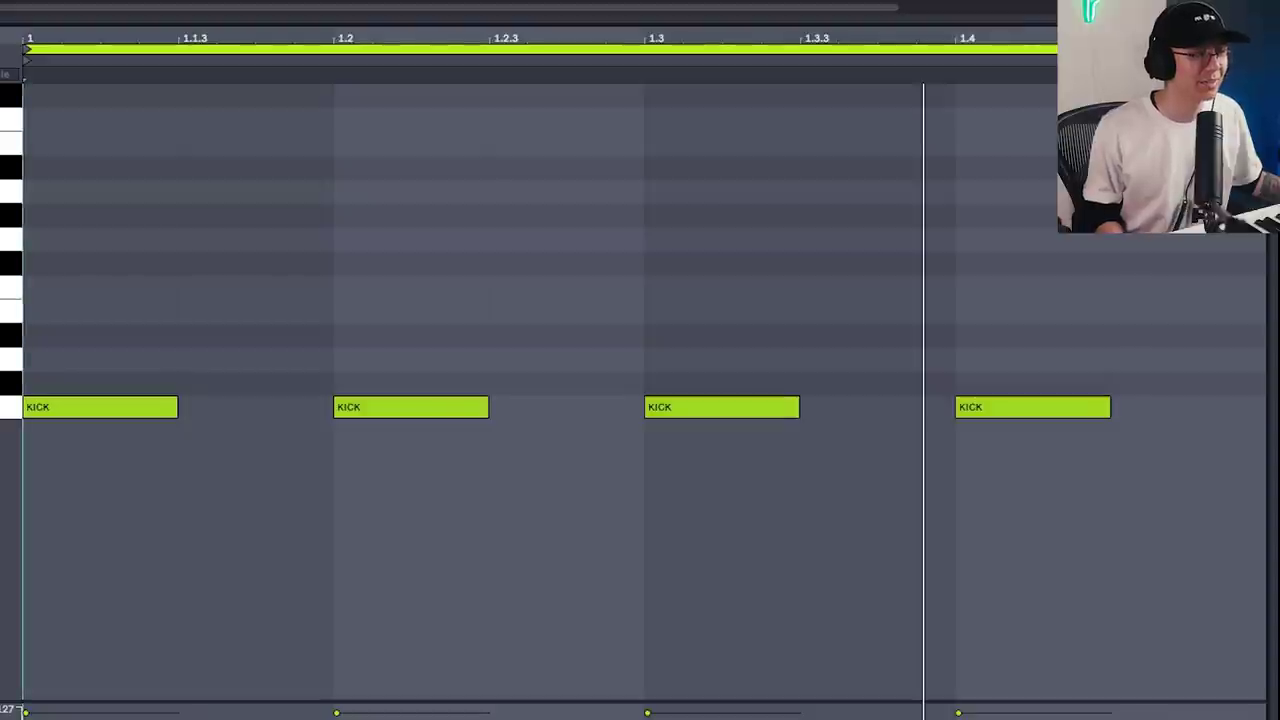
- Play back the KICK pattern with one hit on each of the four beats
left_click(6, 410)
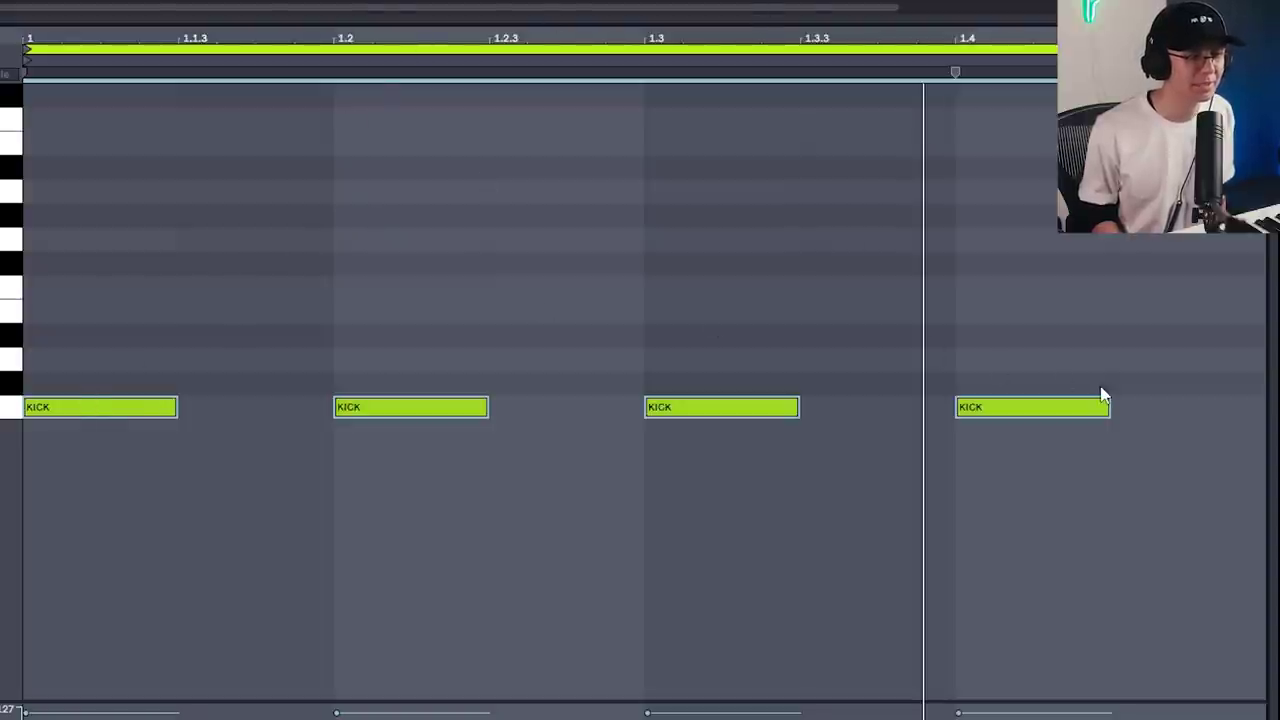
left_click(54, 176)
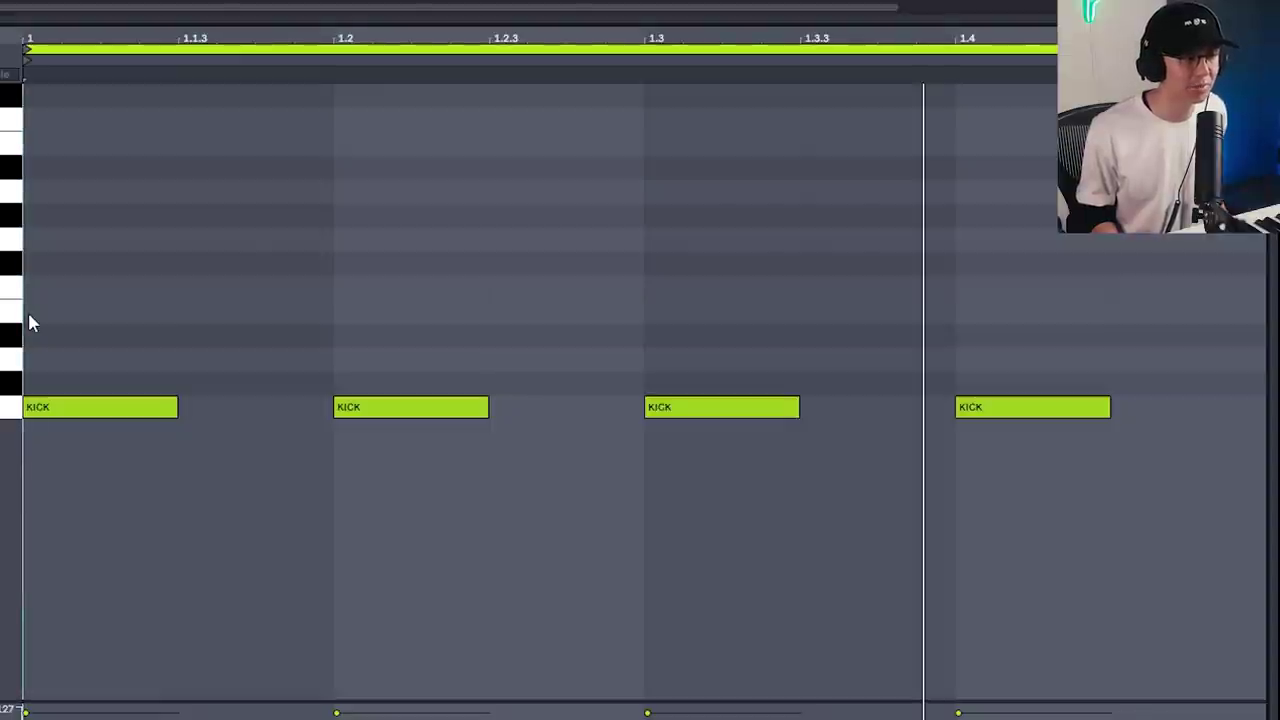
key("space")
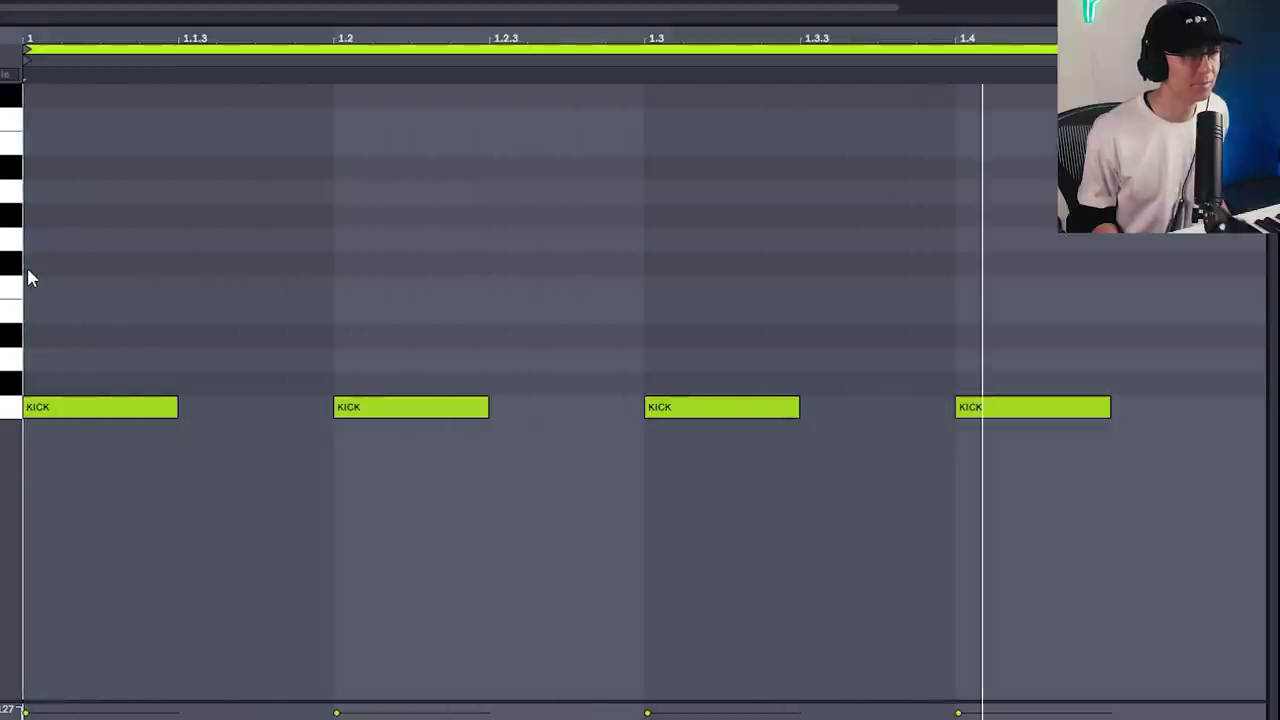
key("space")
- Paste eighth-note BASS LOW notes on every offbeat, starting at 1.1.3, and play the loop
left_click(180, 243)
key("ctrl+v")
key("space")
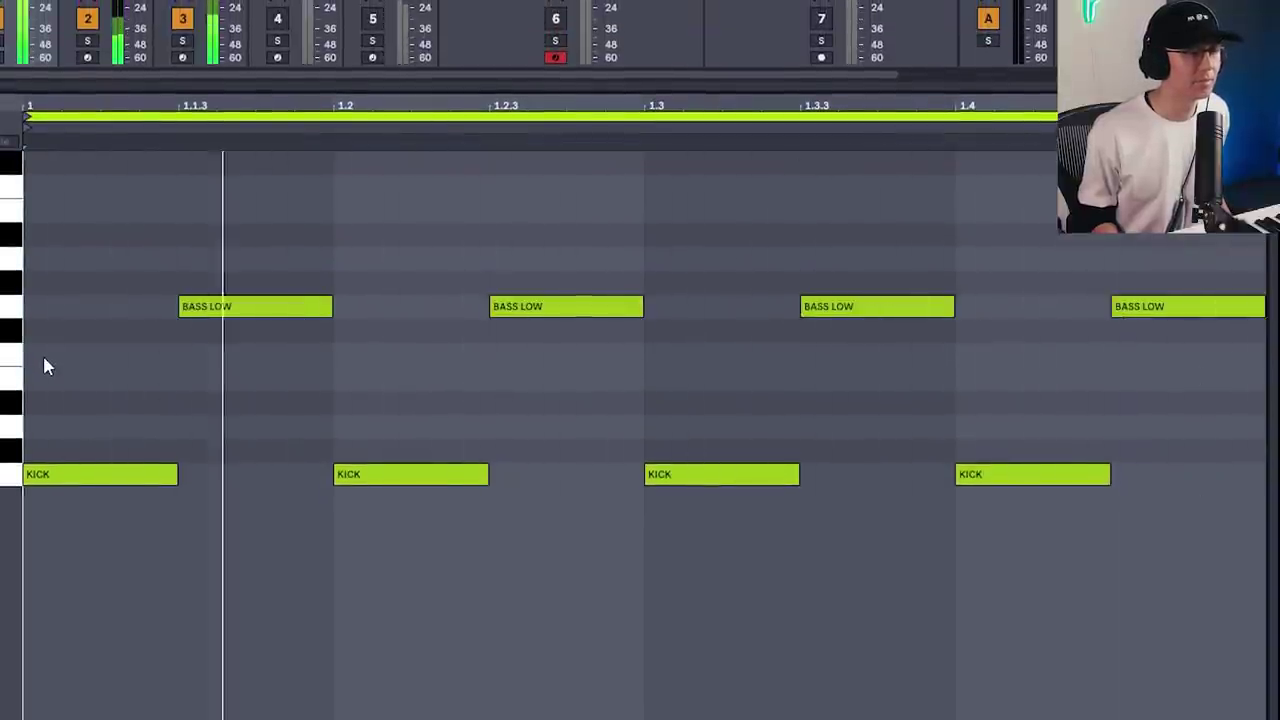
key("space")
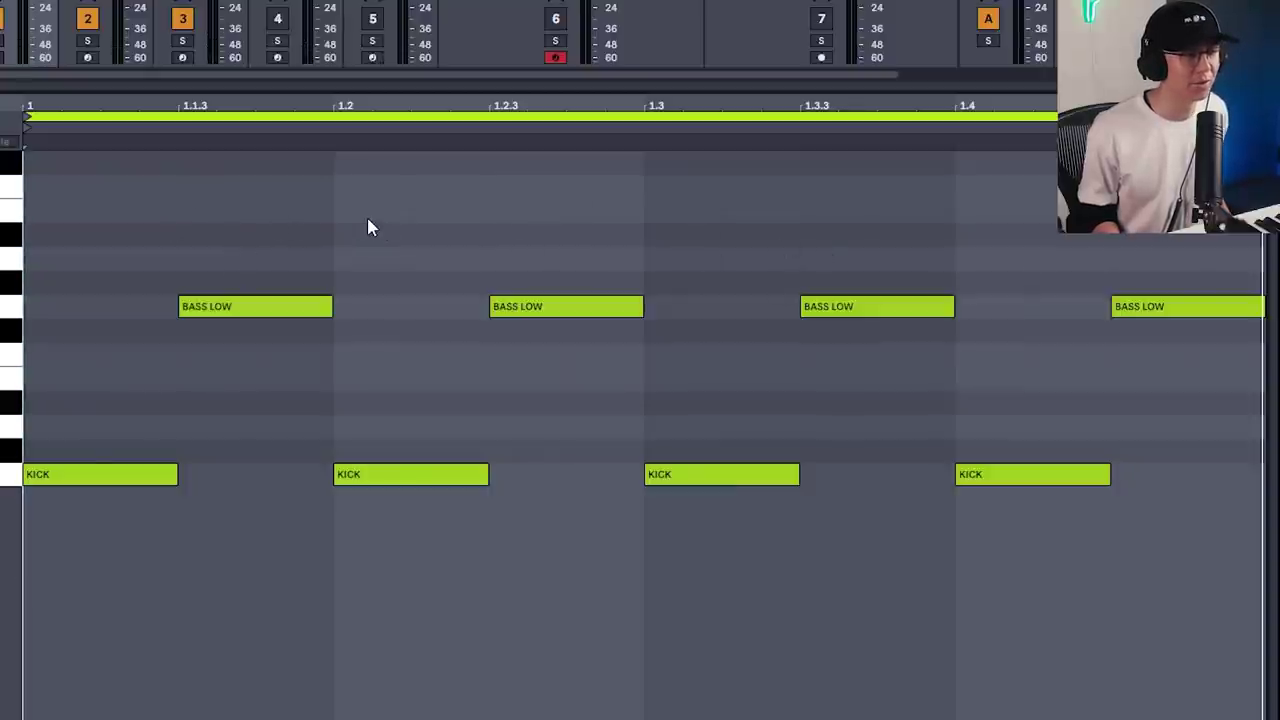
- Move the first and third BASS LOW notes a sixteenth later, trim them to end at beats 1.2 and 1.4, and audition the loop
left_click_drag(194, 229, 223, 374)
left_click(830, 306, "shift")
left_click_drag(230, 323, 306, 323)
key("space")
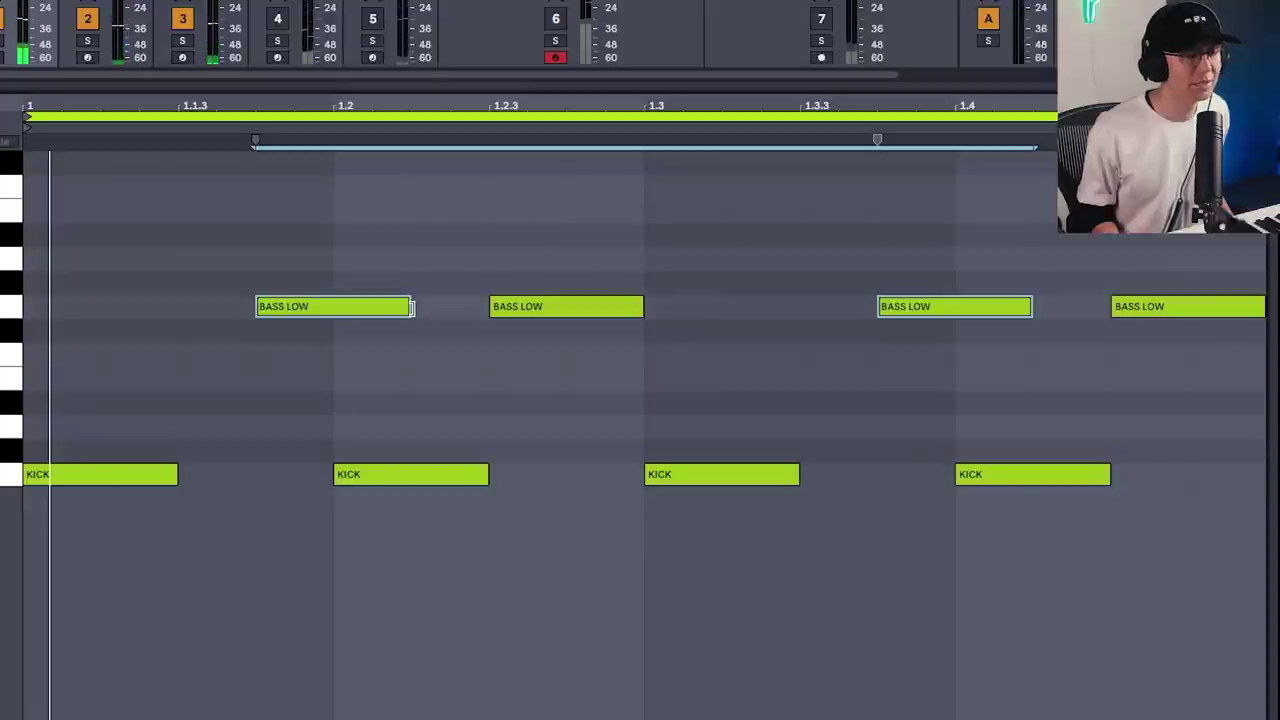
left_click_drag(409, 306, 334, 306)
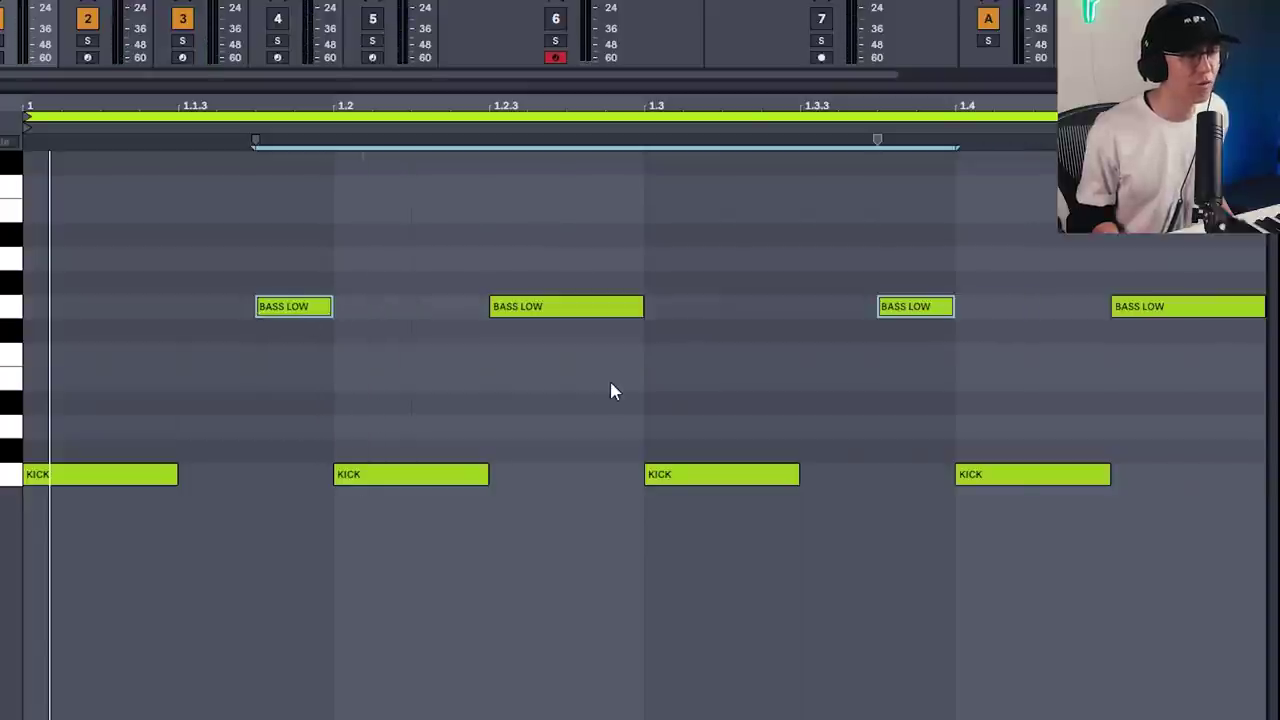
key("space")
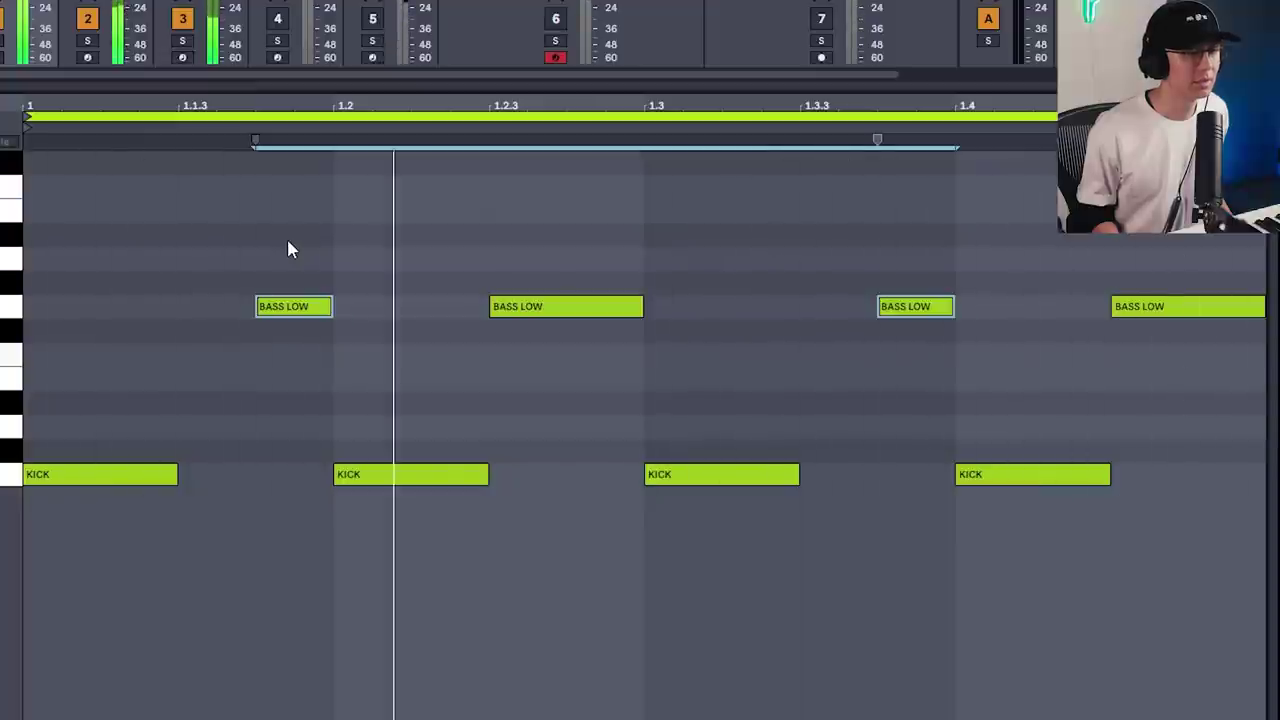
- Lengthen the two short BASS LOW notes to an eighth, shift all BASS LOW notes a sixteenth earlier, and play the variation
key("shift+Right")
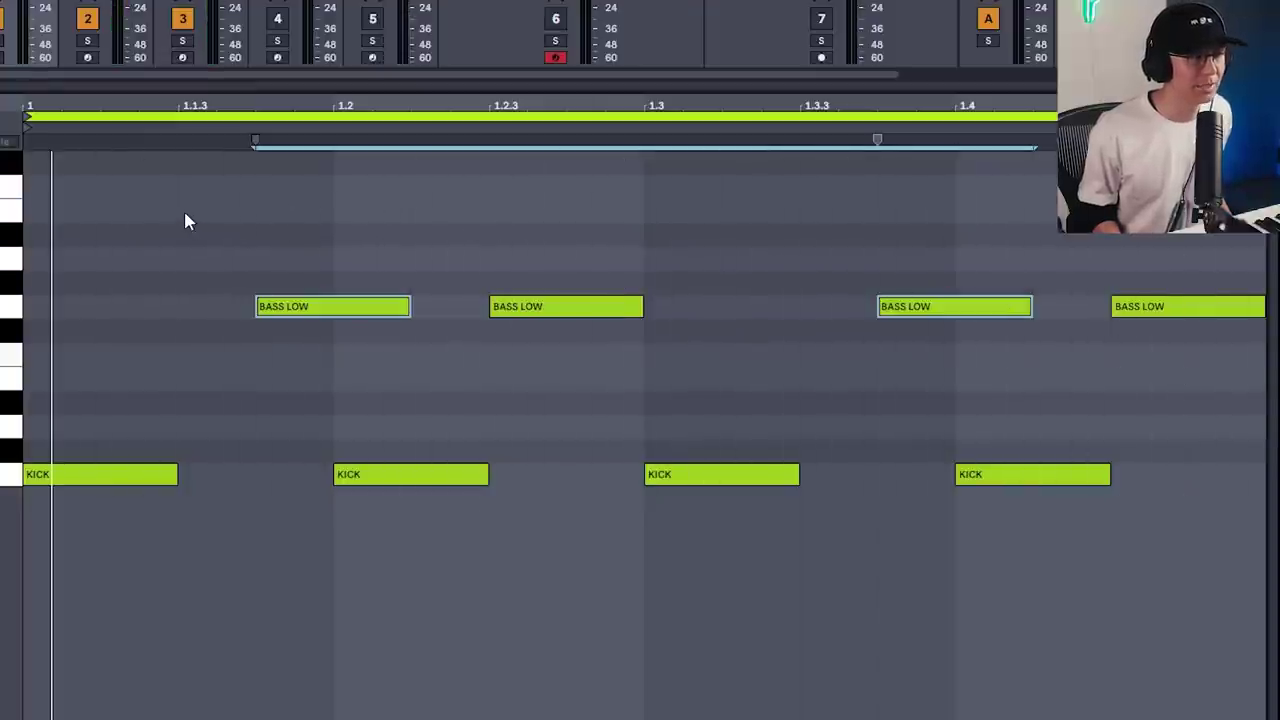
left_click_drag(164, 207, 1270, 370)
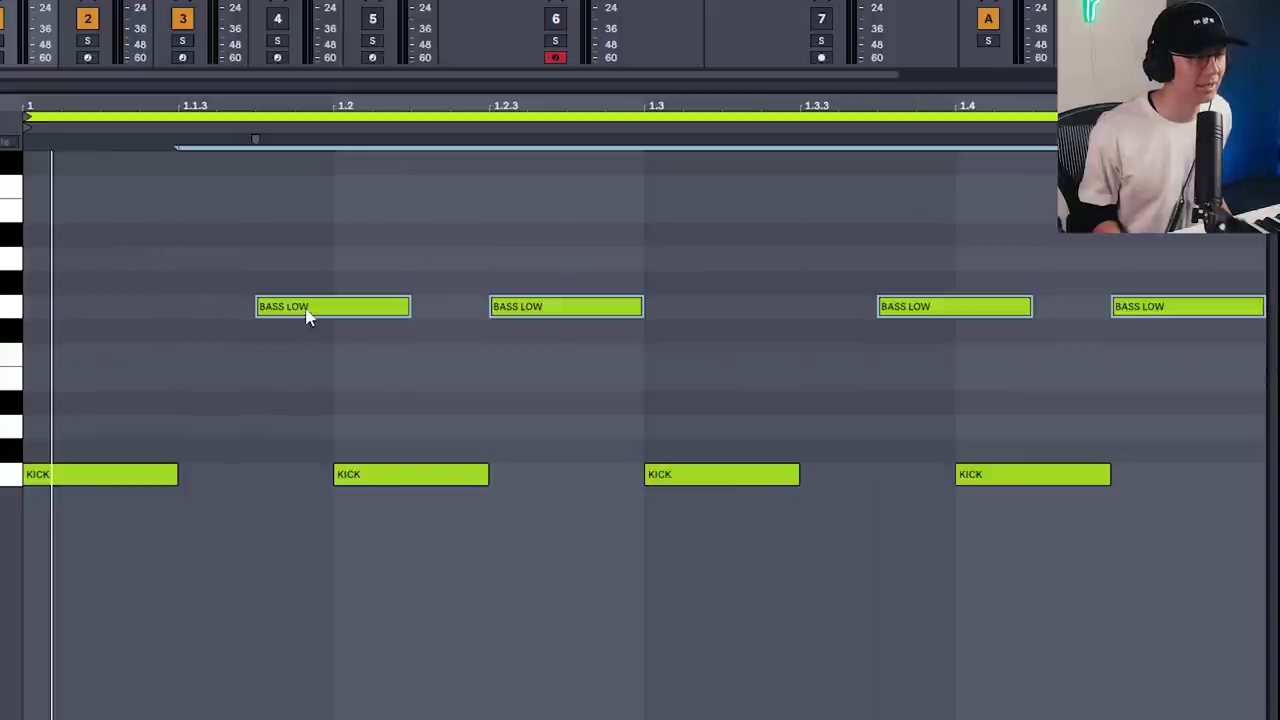
left_click_drag(307, 314, 206, 318)
left_click(171, 222)
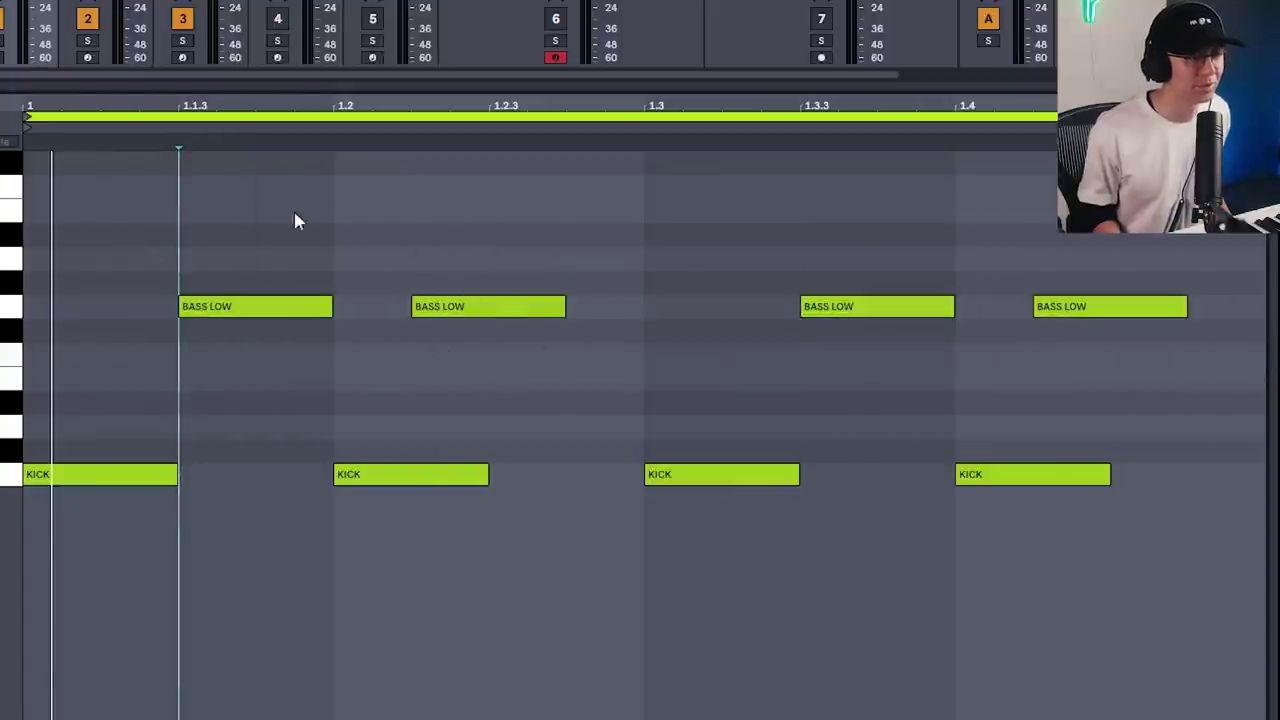
key("space")
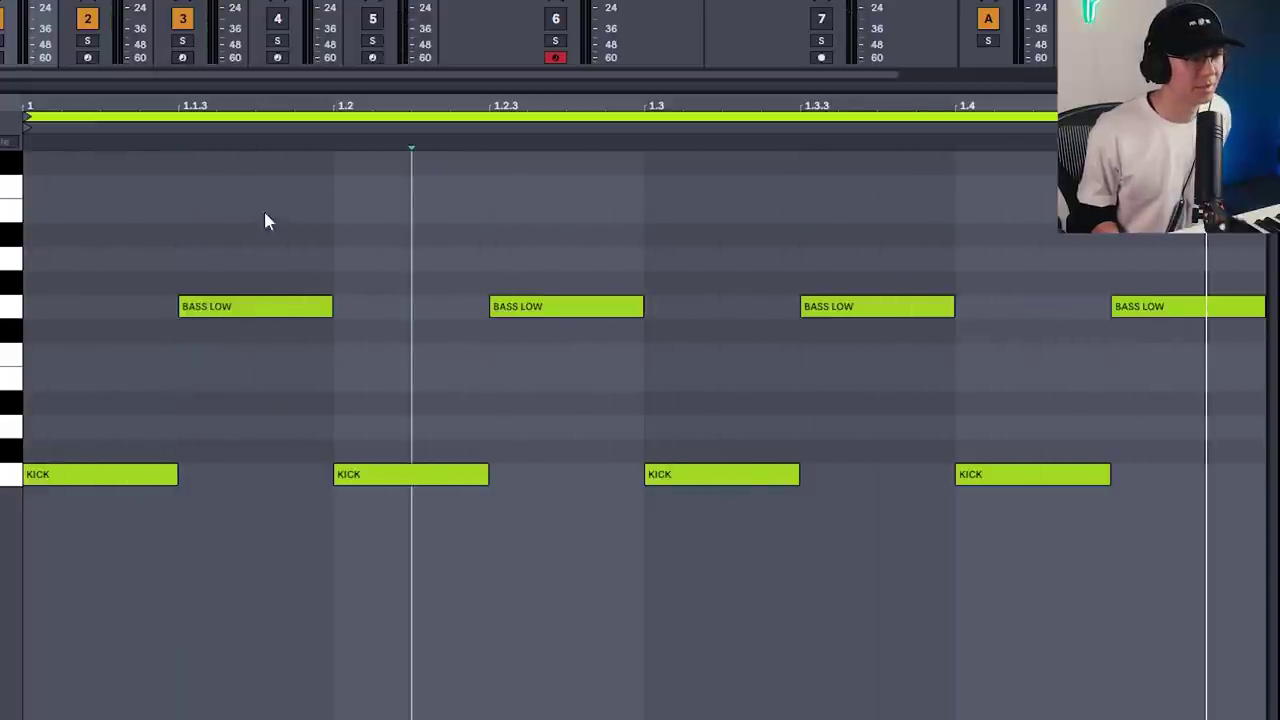
- Split each of the four offbeat BASS LOW notes into two sixteenth notes and play the loop
left_click(256, 214)
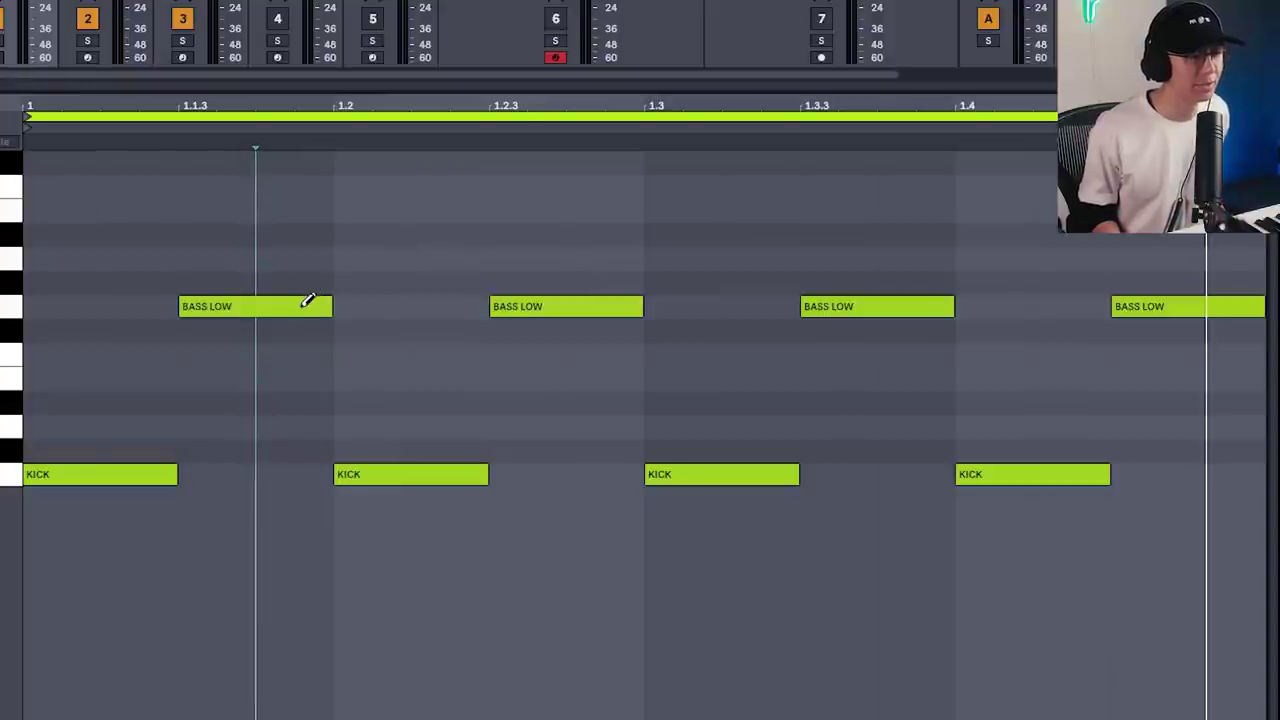
key("ctrl+e")
left_click(566, 306)
key("ctrl+e")
left_click(877, 306)
key("ctrl+e")
left_click(1188, 306)
key("ctrl+e")
key("space")
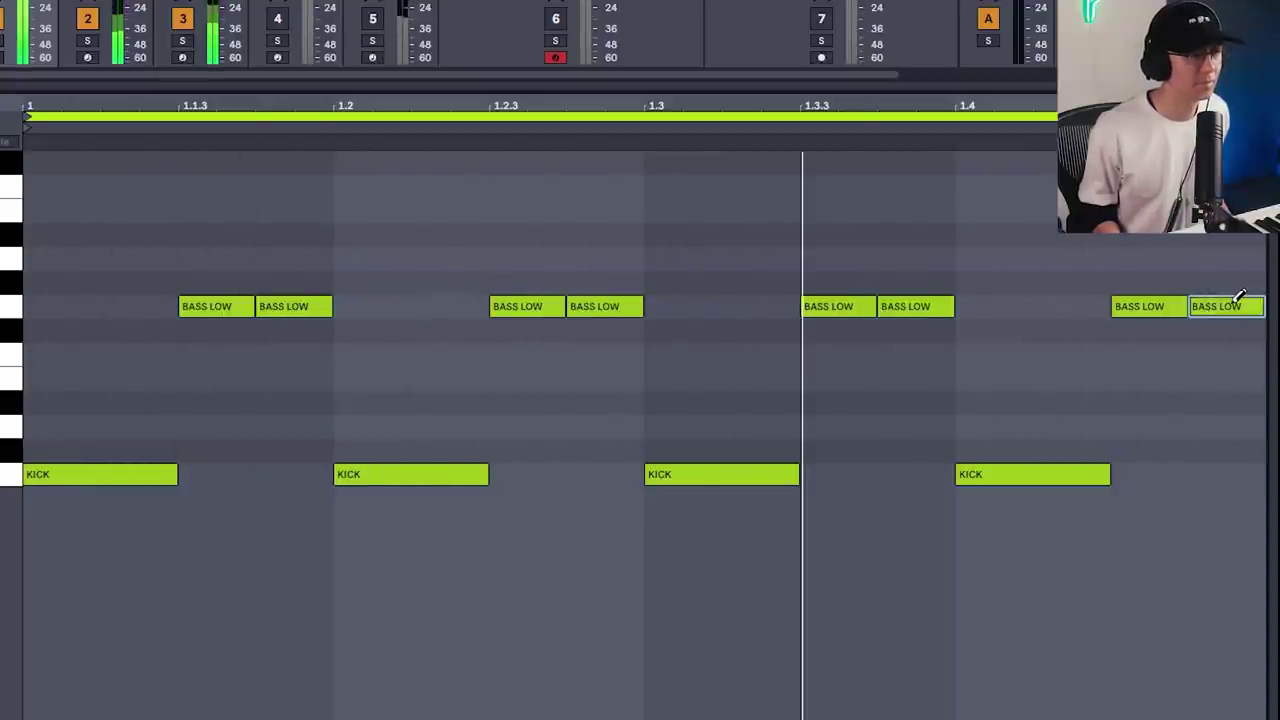
key("space")
- Shorten all four KICK notes to a sixteenth
left_click_drag(1117, 437, 323, 460)
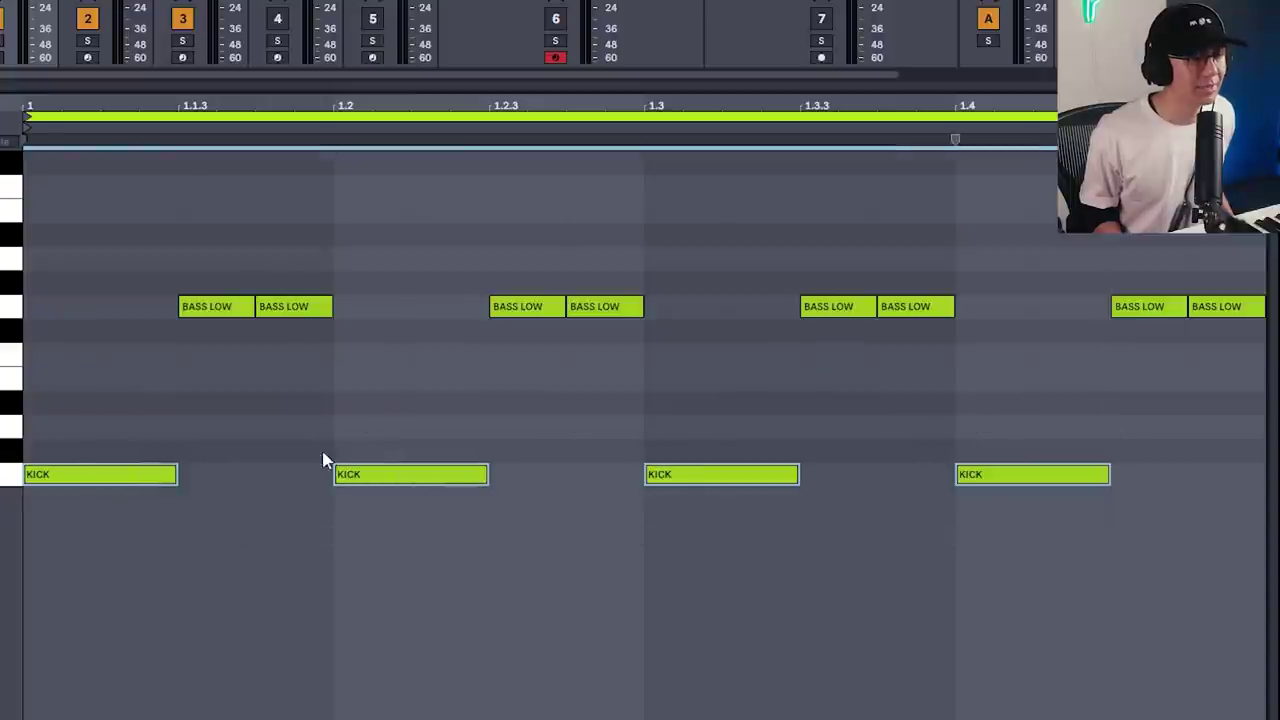
left_click_drag(176, 466, 99, 466)
left_click(111, 324)
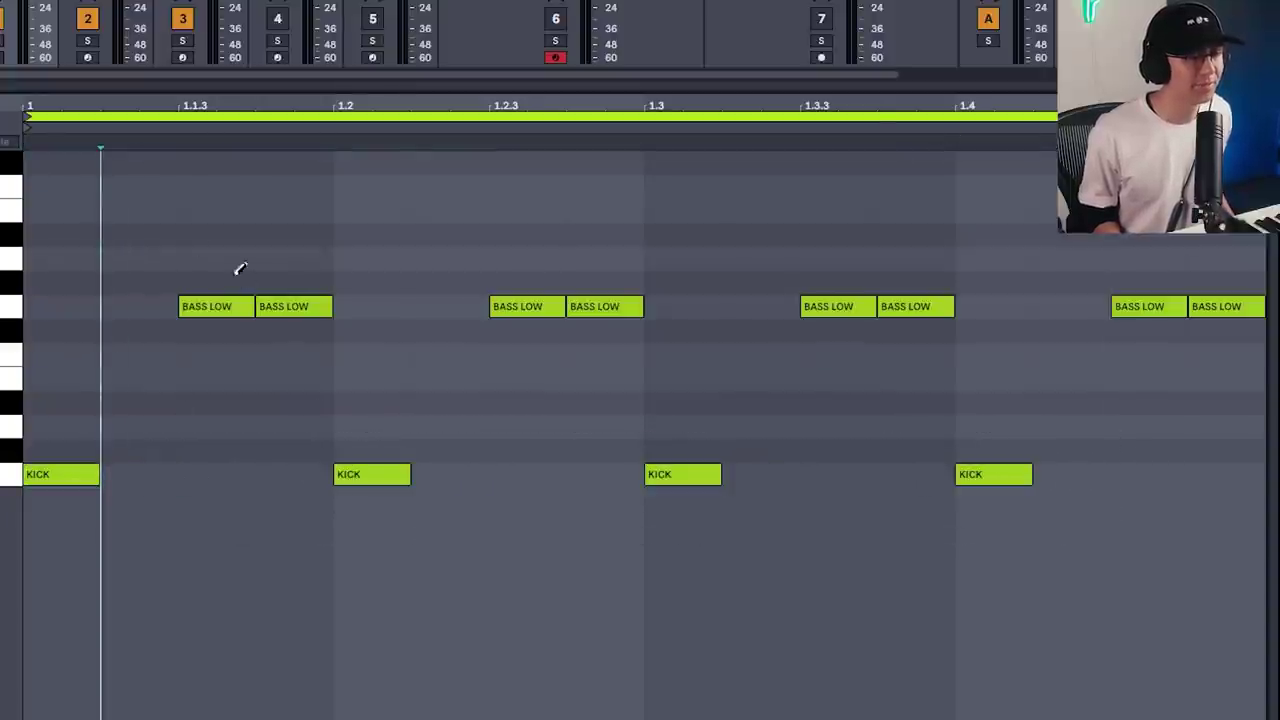
- Add a sixteenth BASS LOW note directly after each KICK note and audition the pattern
left_click(122, 306)
left_click(460, 306)
left_click(740, 306)
left_click(1065, 306)
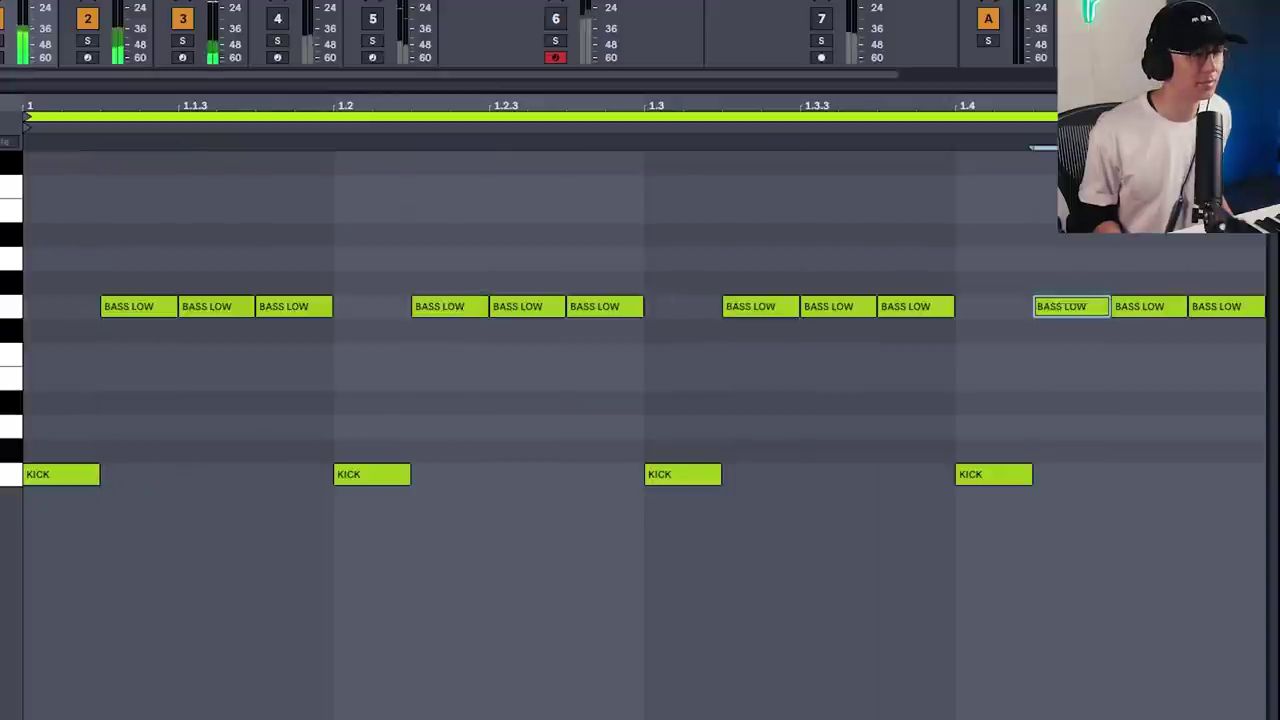
key("space")
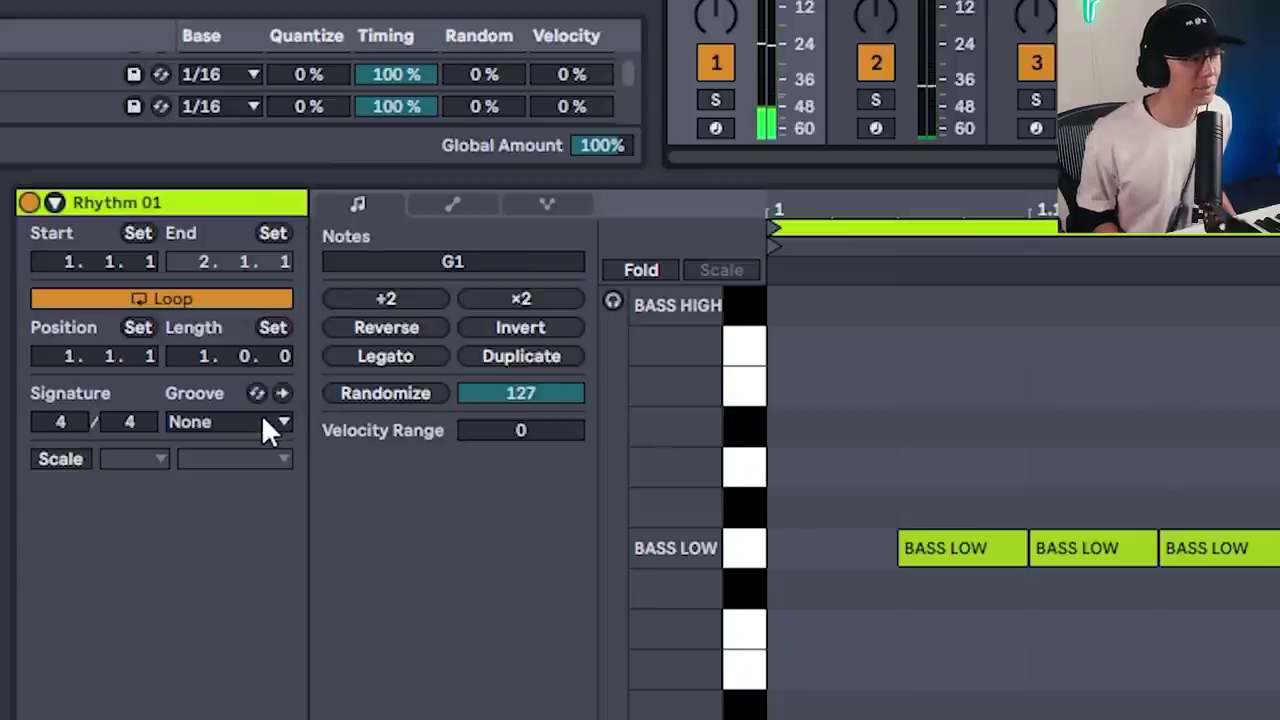
- Apply a Swing 16ths groove to the Rhythm 01 clip
left_click(259, 424)
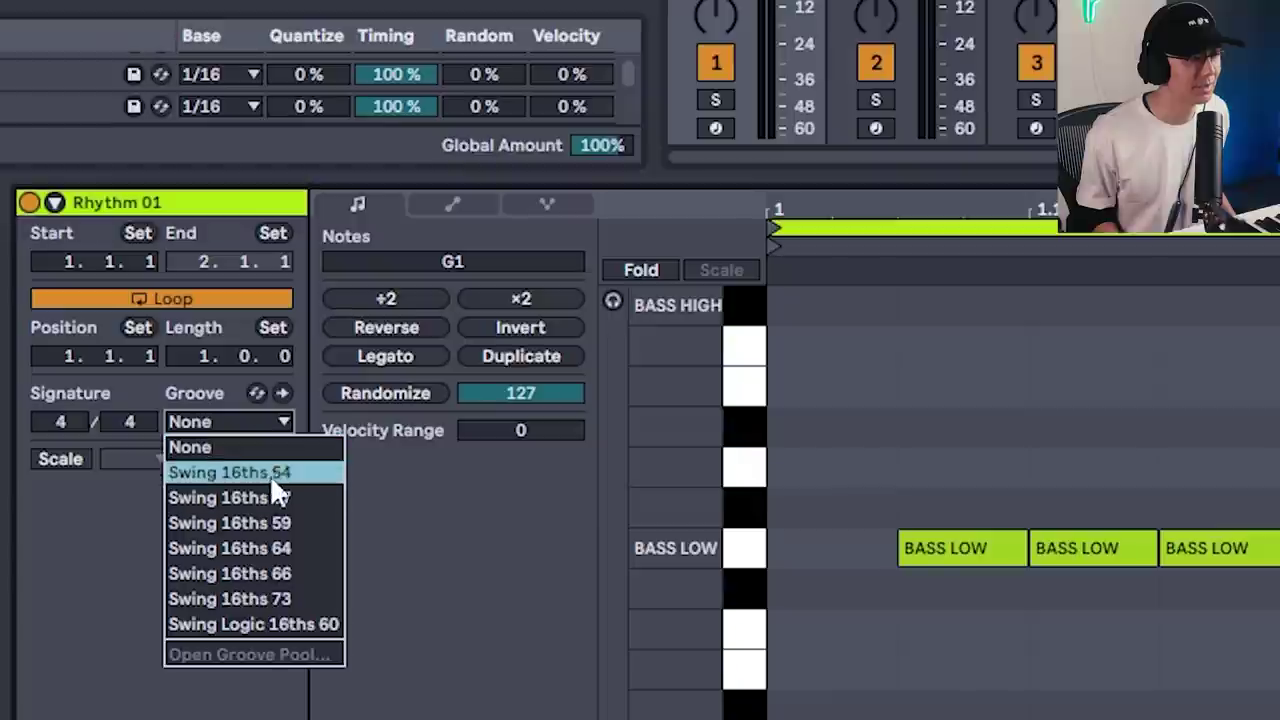
left_click(295, 530)
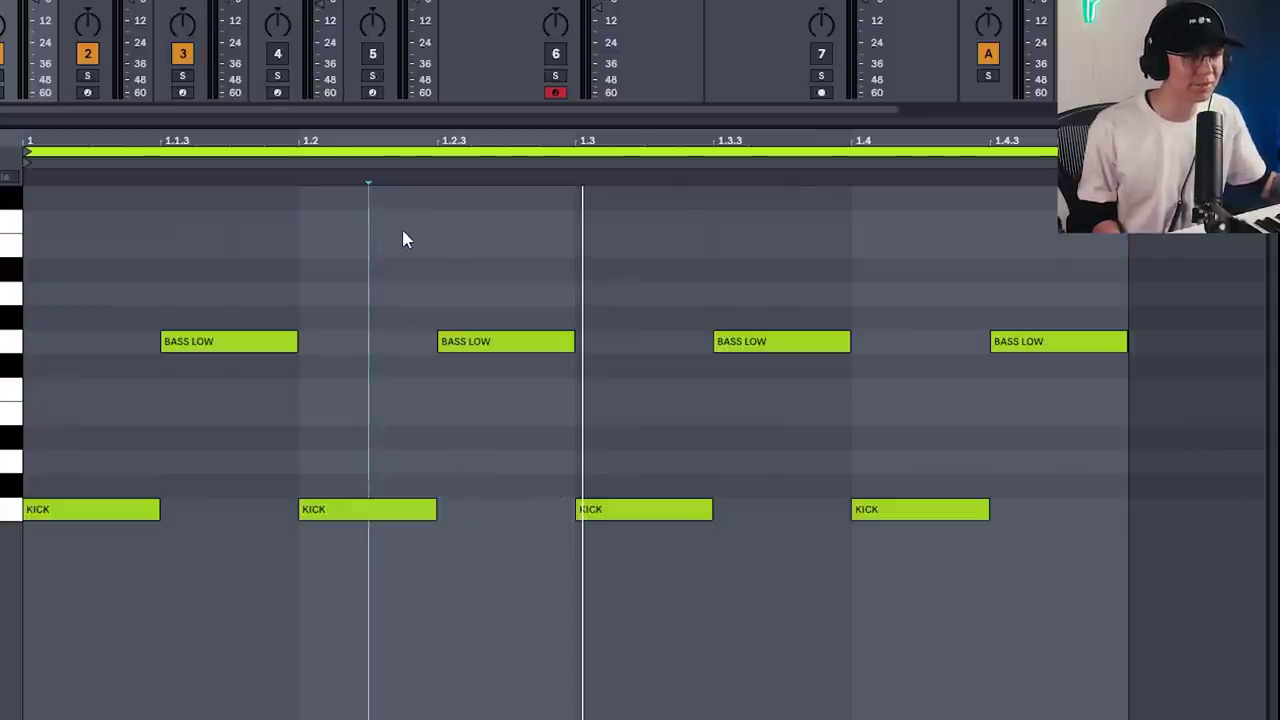
- Delete the second BASS LOW note, at 1.2.3, and play the loop
left_click(505, 341)
key("Delete")
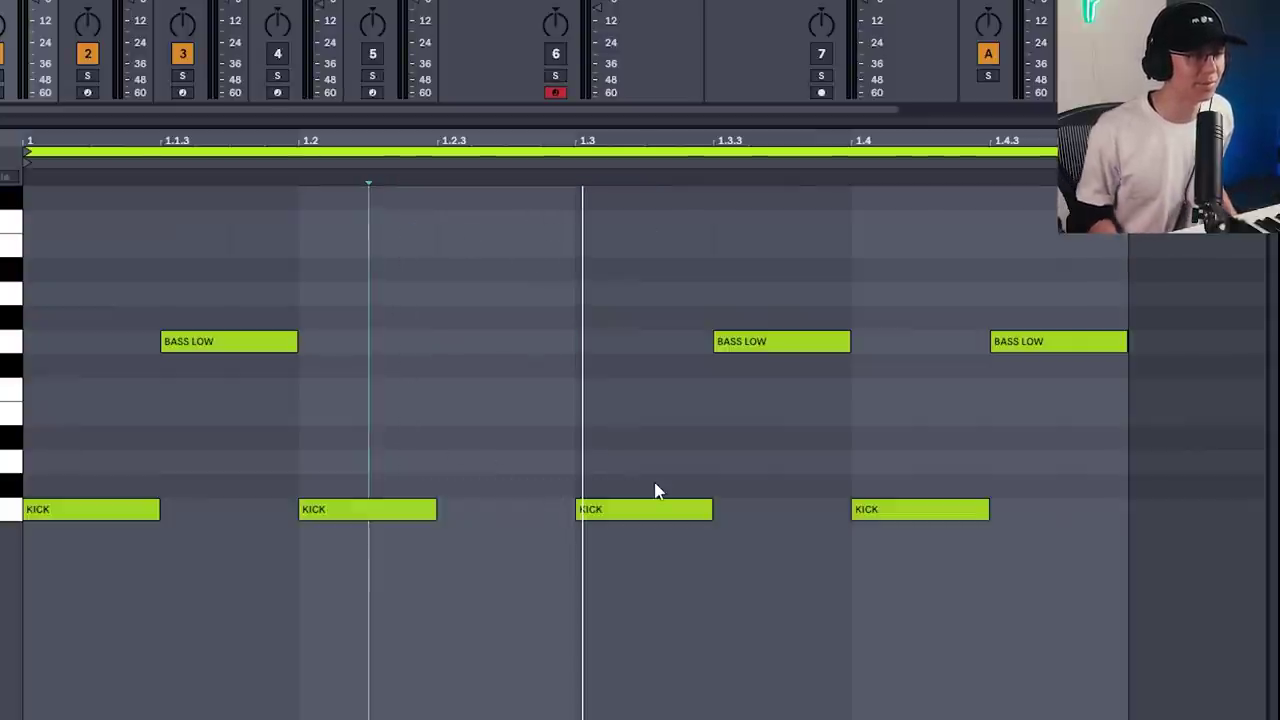
key("space")
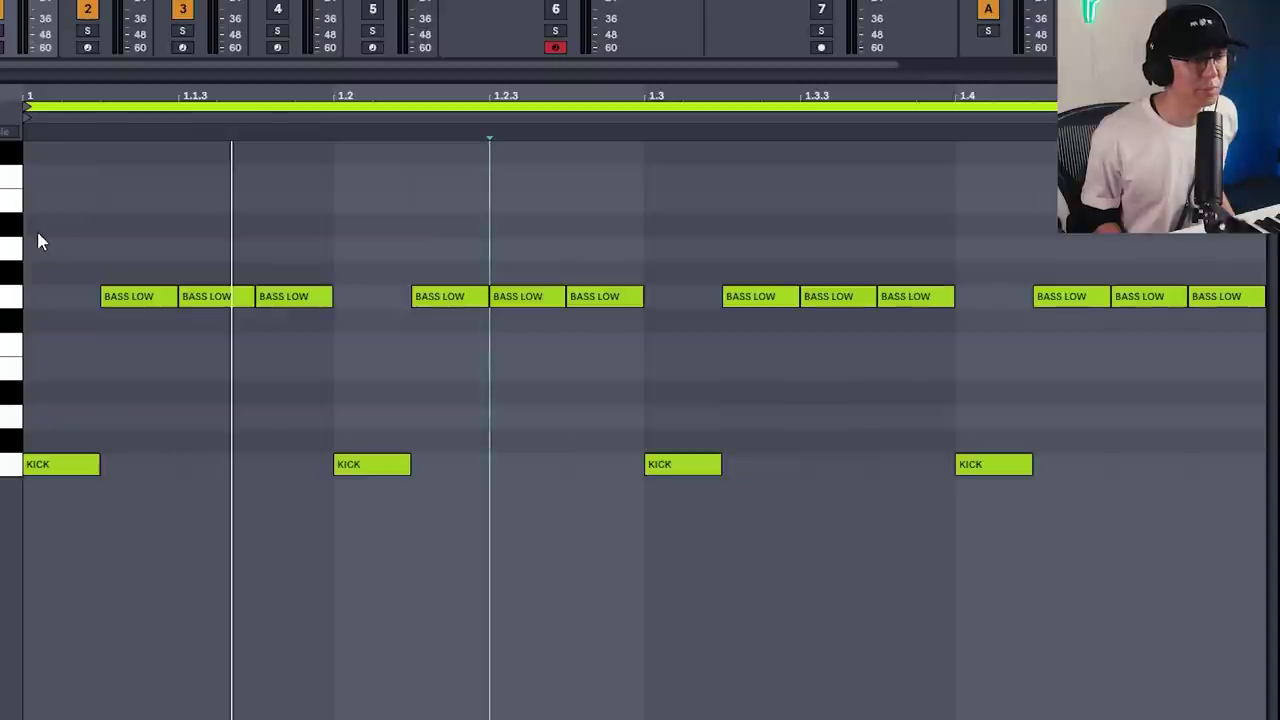
- Choose a different groove for the Rhythm 06 clip and audition the loop with it
key("space")
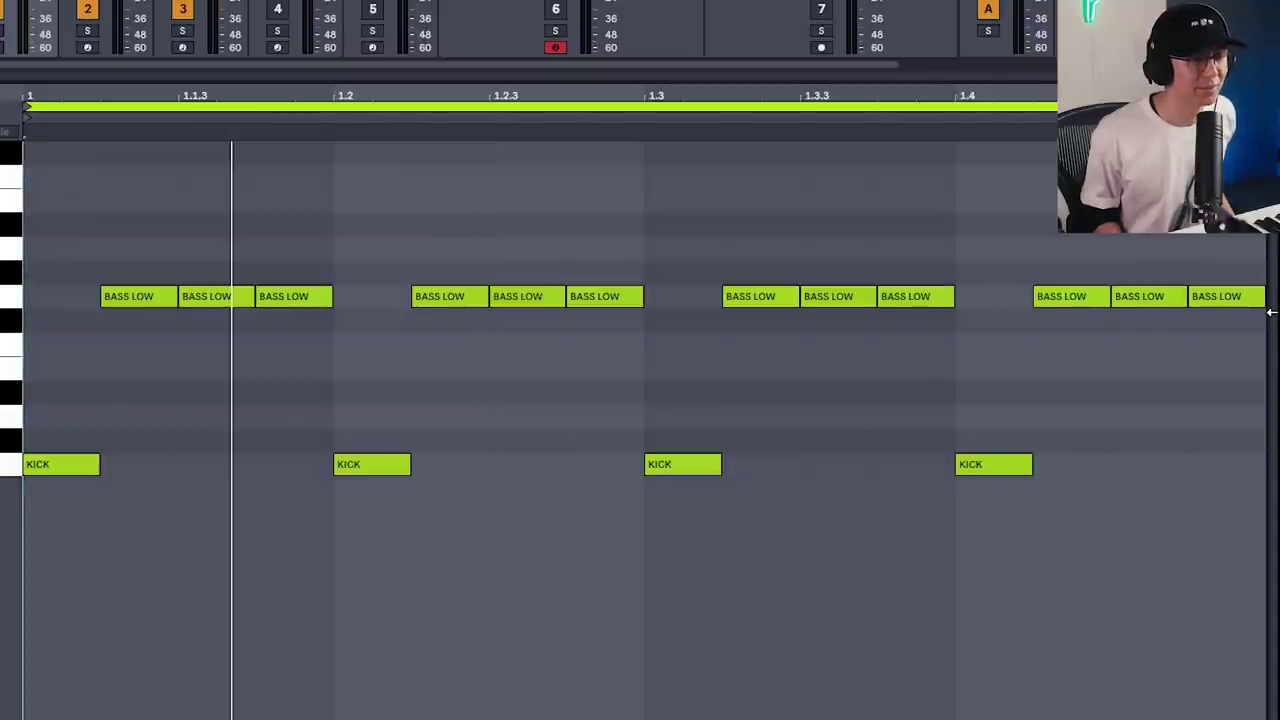
key("space")
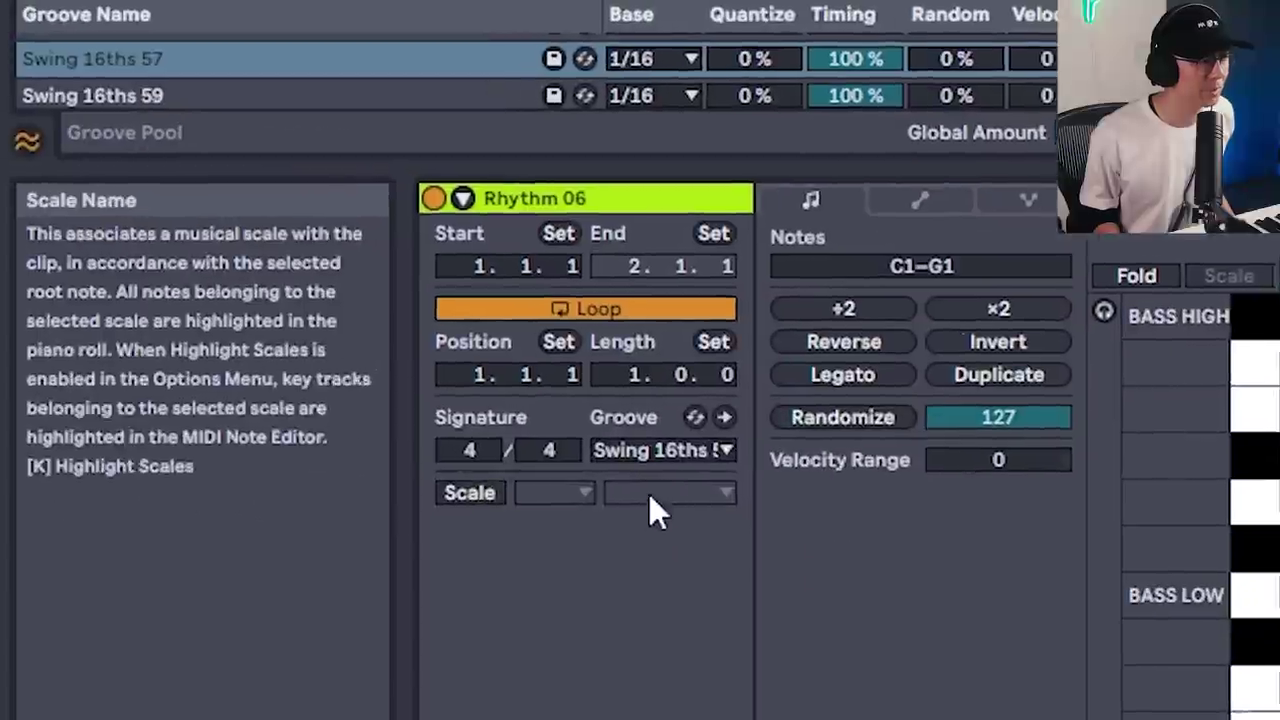
left_click(707, 453)
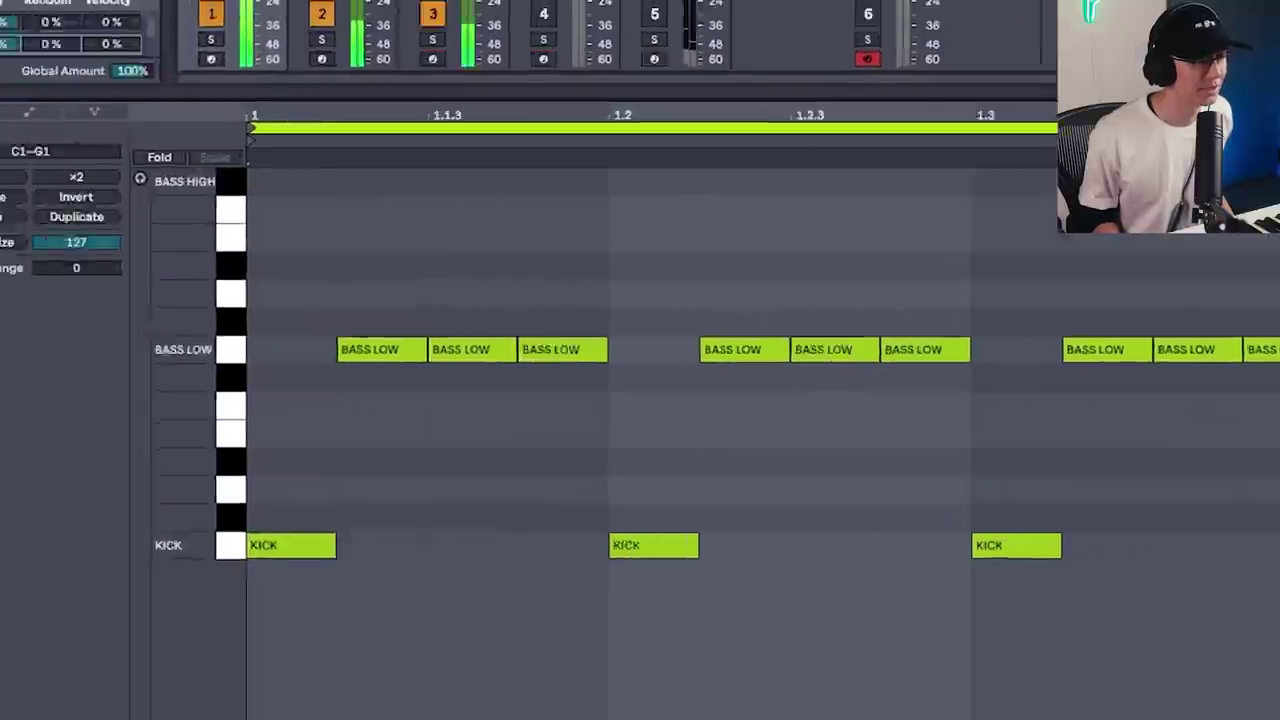
left_click(677, 451)
left_click(712, 651)
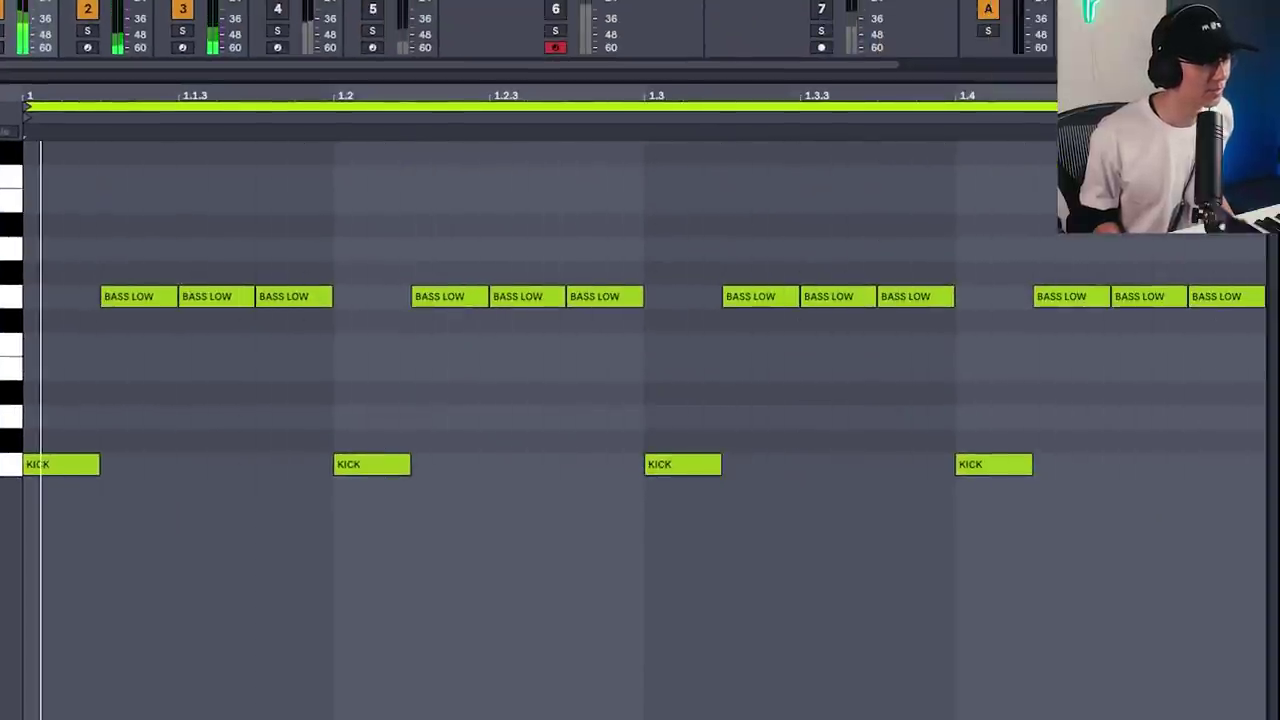
key("space")
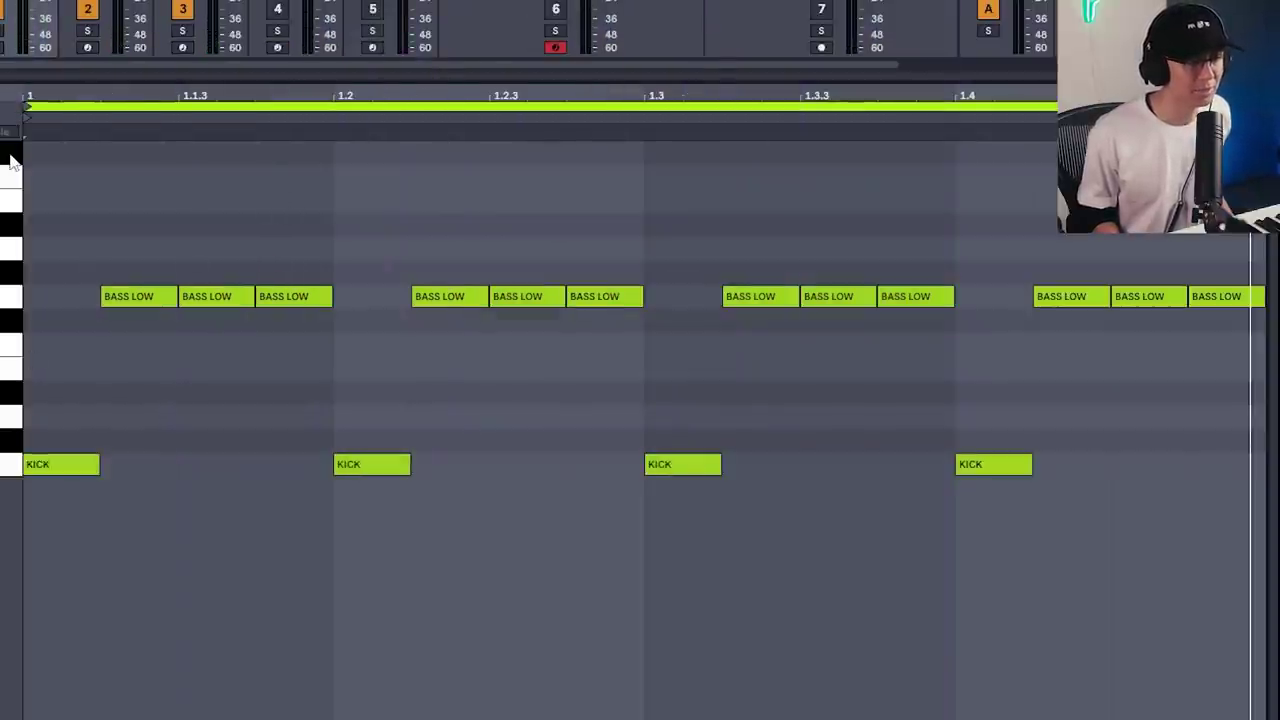
- Audition the BASS LOW and BASS HIGH sounds from the piano roll keys
left_click(10, 296)
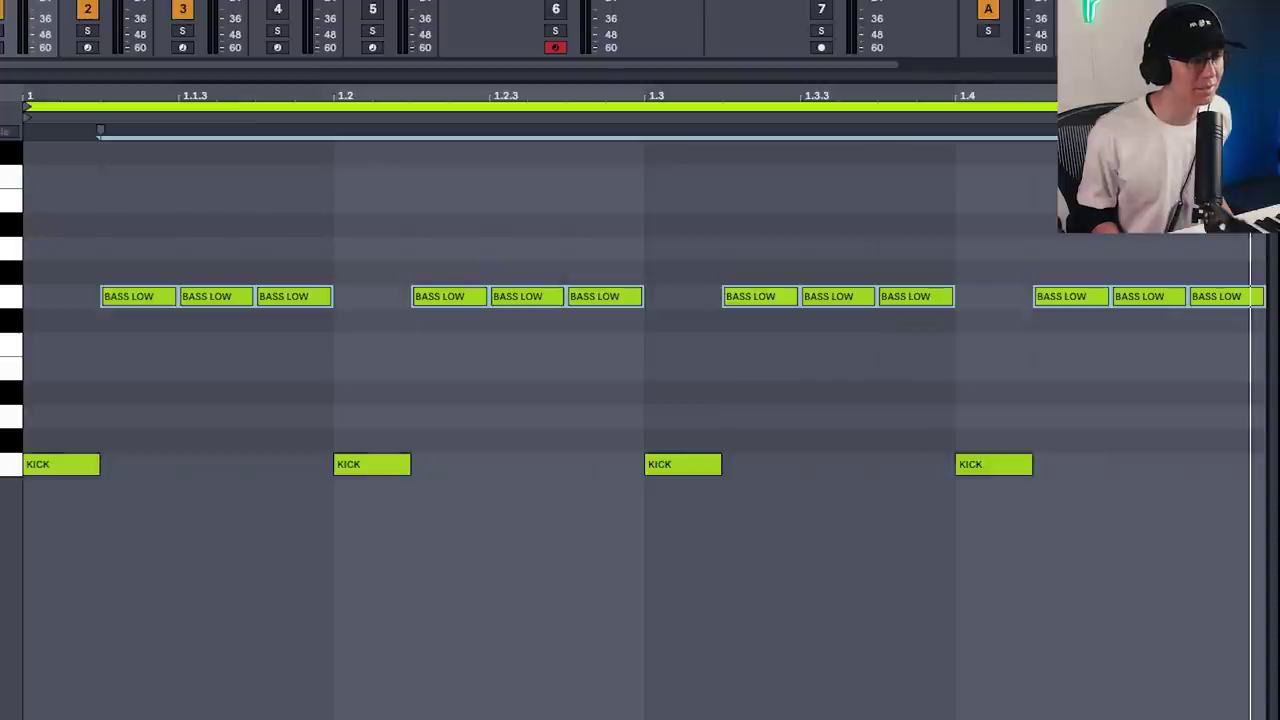
left_click(16, 308)
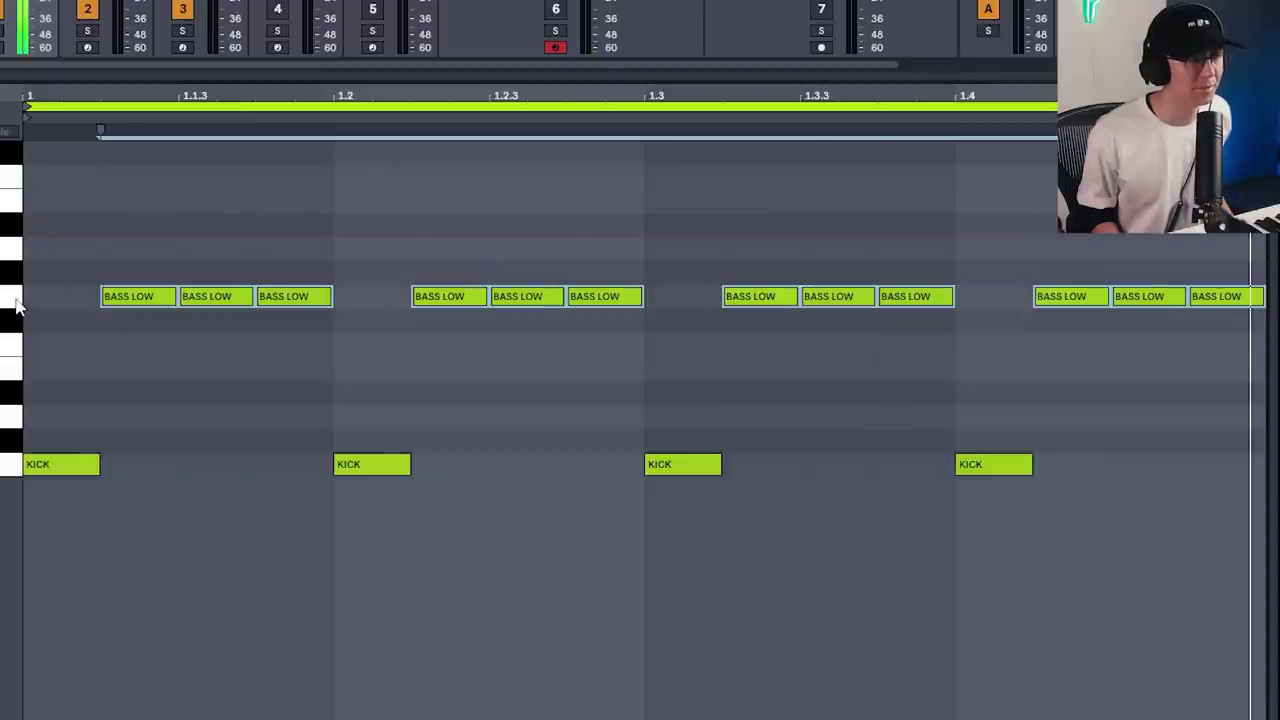
left_click(12, 158)
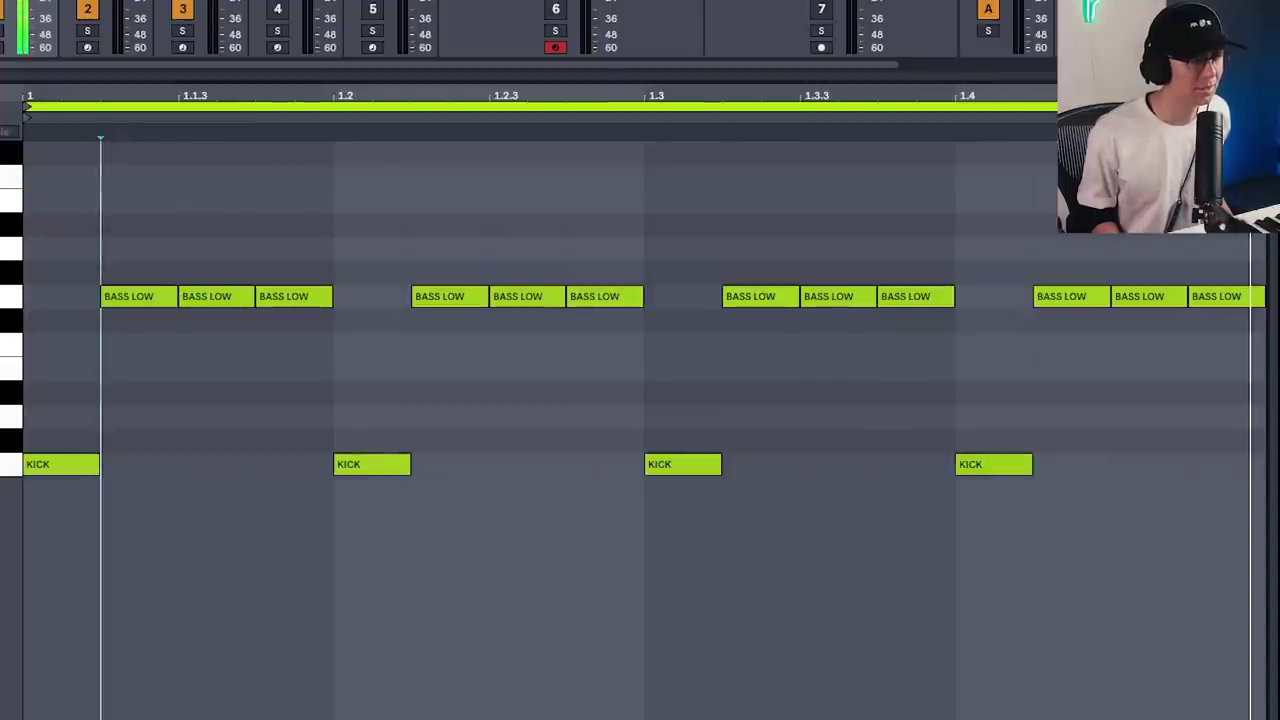
- Raise the BASS LOW notes just before beats 1.2 and 1.4 to BASS HIGH while the loop plays
left_click(295, 300)
key("shift+Up")
key("space")
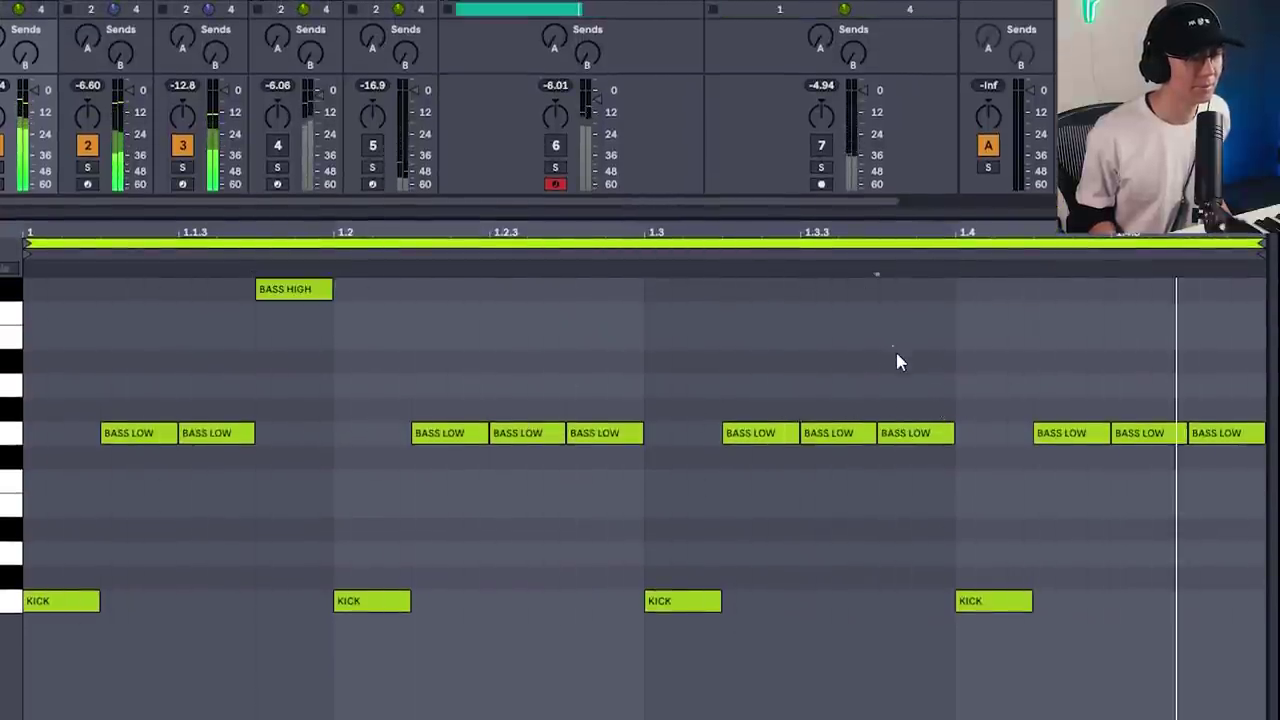
left_click_drag(895, 349, 954, 530)
key("shift+Up")
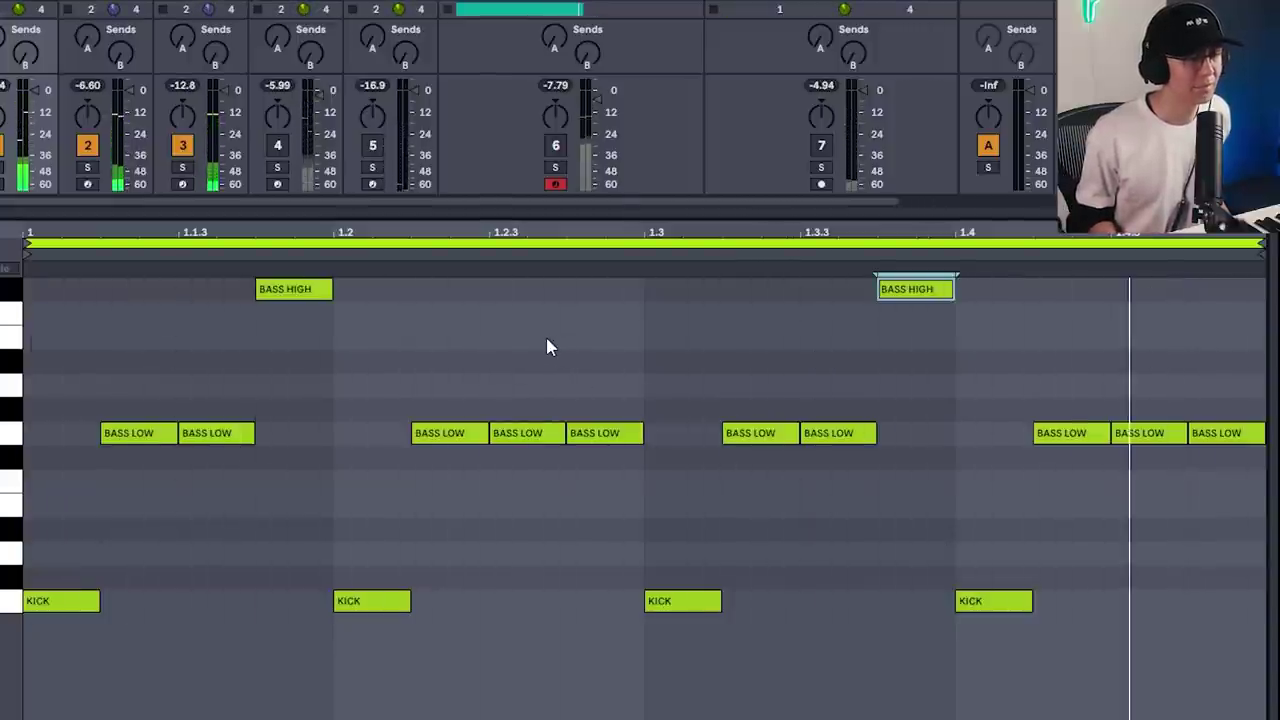
- Raise the BASS LOW note at 1.2.3 to the BASS HIGH row
left_click_drag(541, 339, 530, 500)
key("Up")
key("Up")
key("Up")
key("Up")
key("Up")
key("Up")
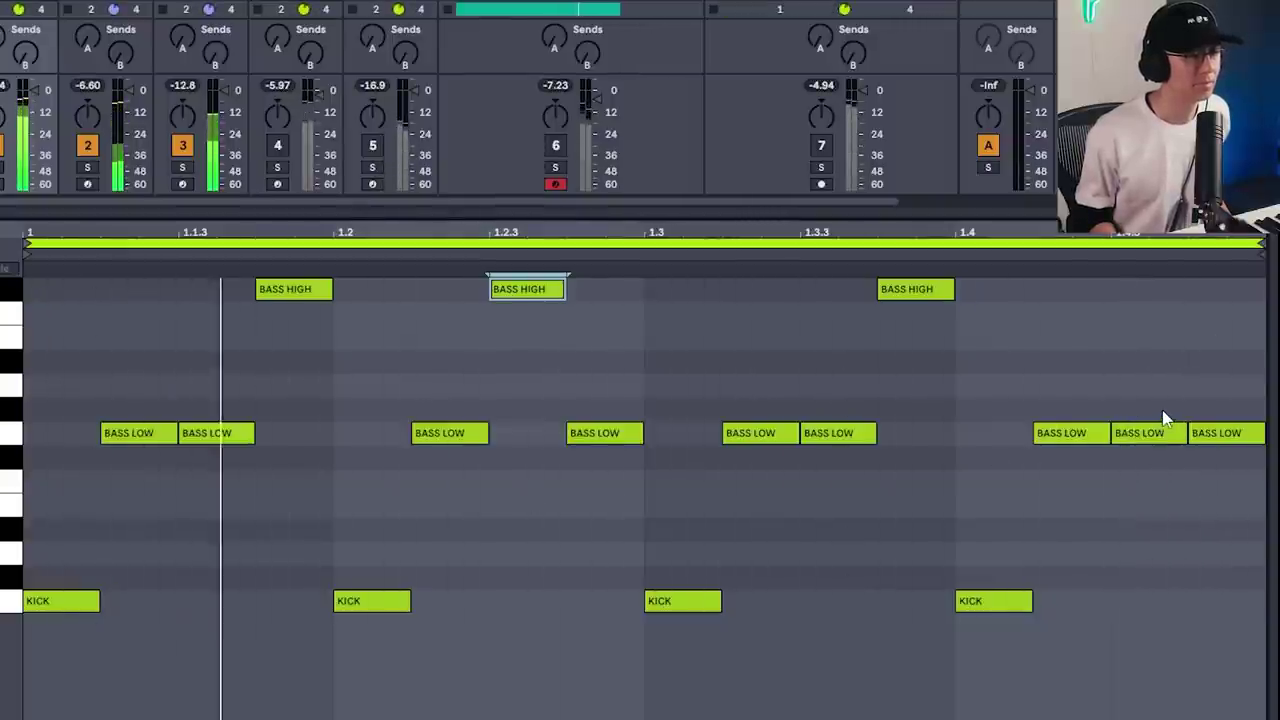
- Raise the BASS LOW note at 1.4.3 to the BASS HIGH row
left_click_drag(1154, 400, 1149, 514)
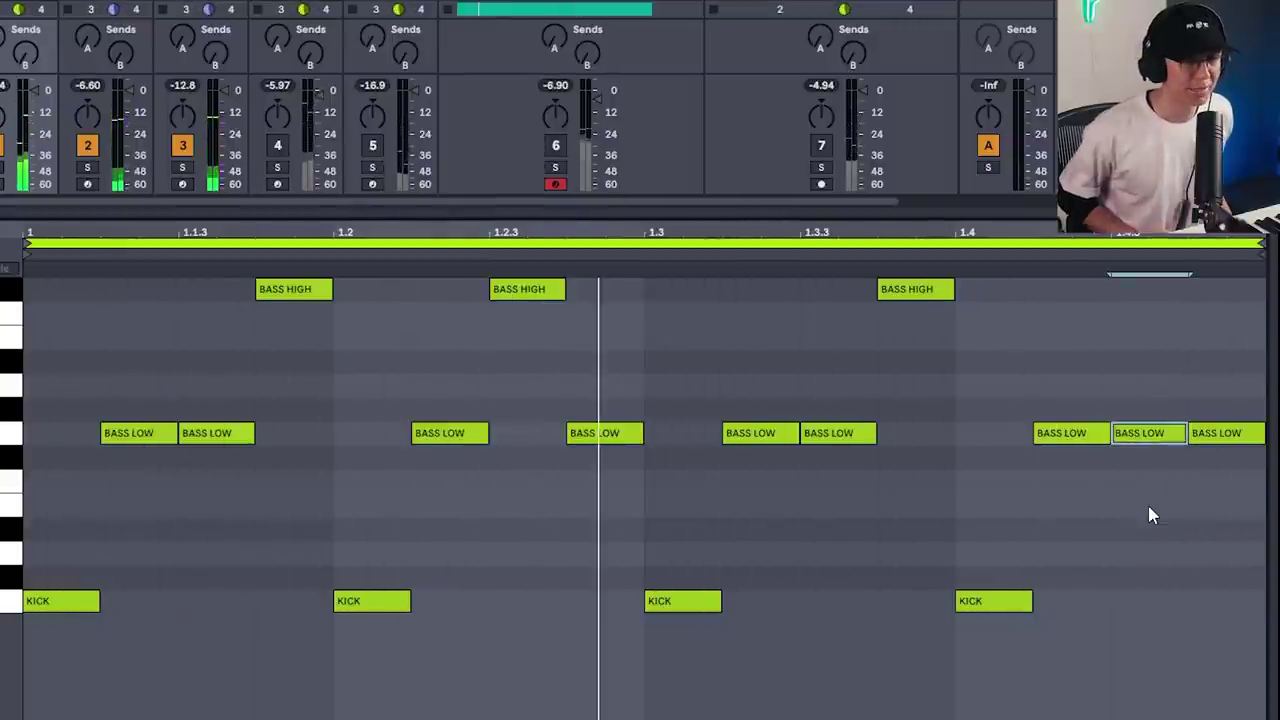
key("Up")
key("Up")
key("Up")
key("Up")
key("Up")
key("Up")
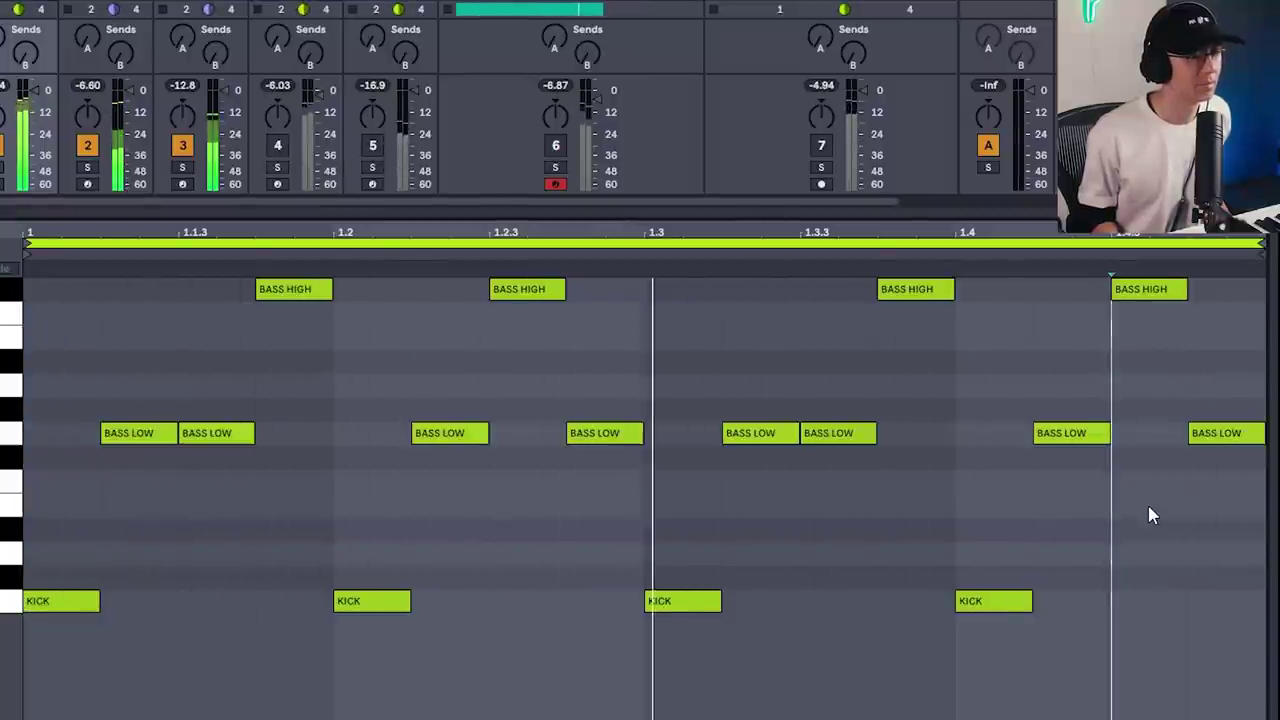
- Lower the BASS HIGH notes just before beat 1.2 and at 1.4.3 to the BASS LOW row while the loop plays
key("space")
left_click_drag(314, 289, 314, 451)
key("space")
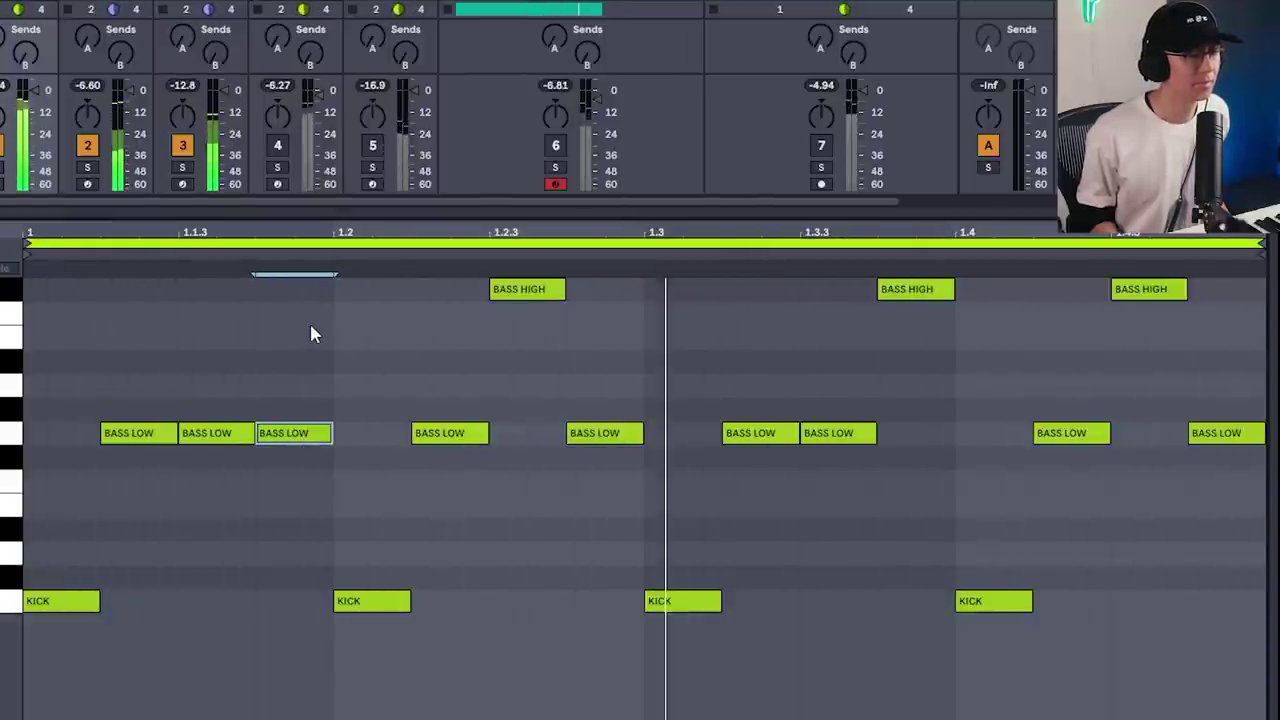
left_click_drag(1150, 289, 1150, 433)
- Try BASS HIGH on the sixteenth after beat 1.4 and on the bar's last sixteenth, returning each note to BASS LOW
left_click_drag(1075, 433, 1075, 289)
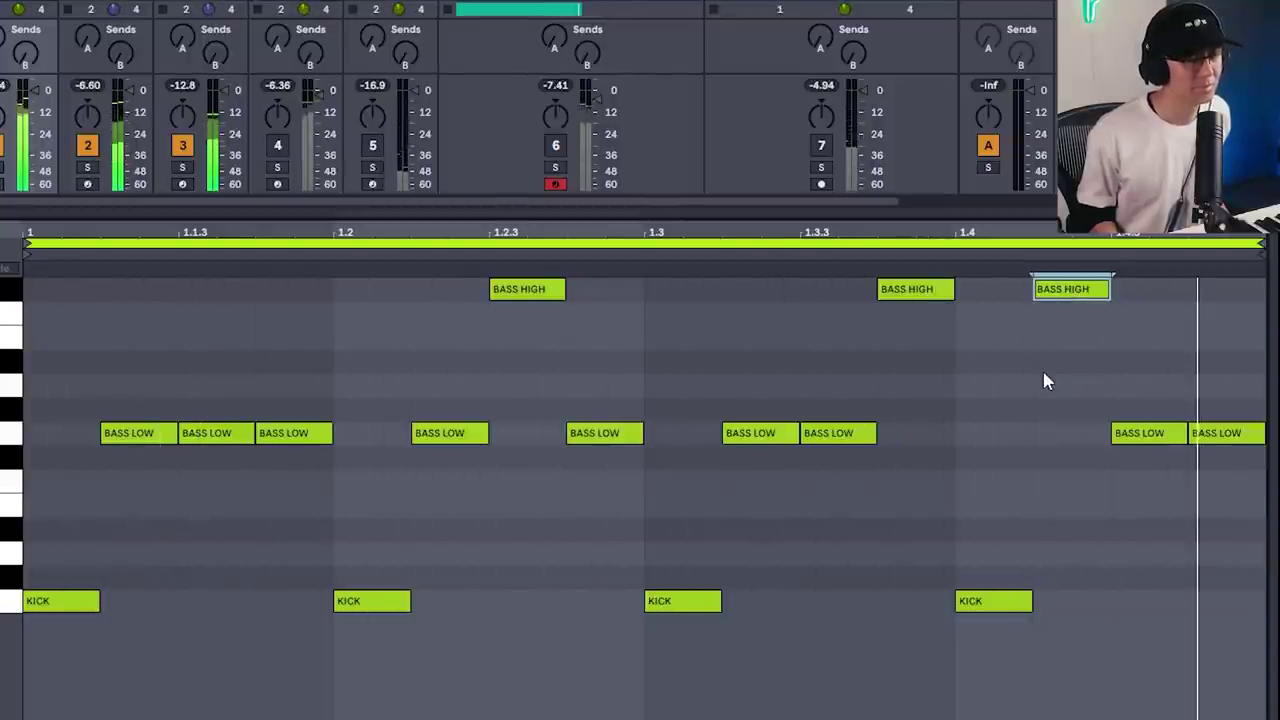
key("shift+Down")
left_click_drag(1215, 445, 1228, 297)
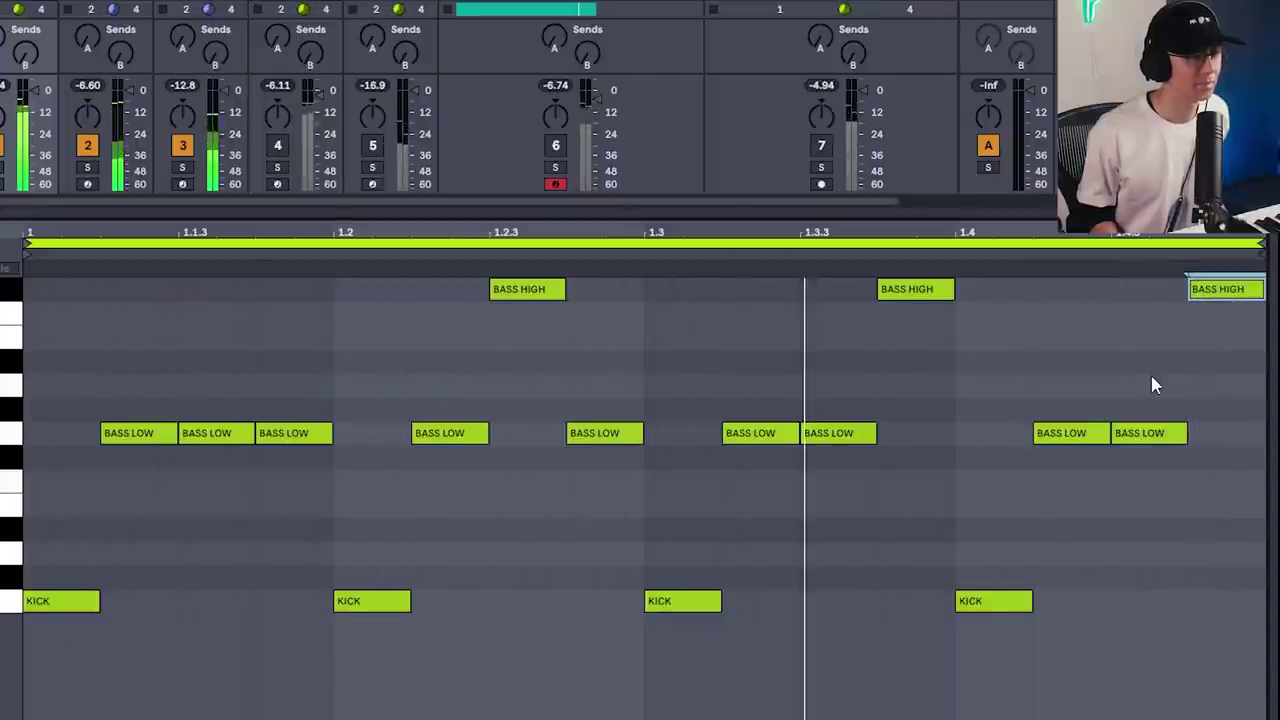
left_click_drag(1218, 297, 1197, 428)
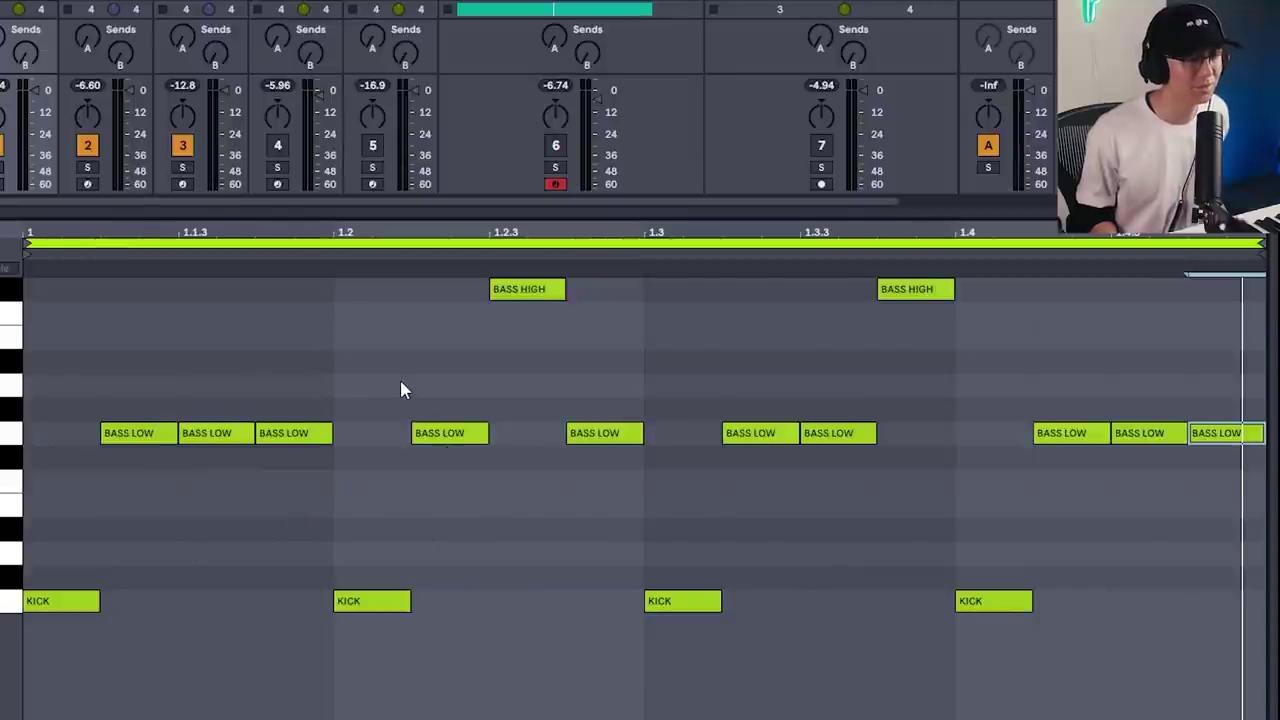
- In the offbeat bass pattern, shift the BASS LOW notes at 1.2.3 and 1.4.3 one sixteenth earlier
key("space")
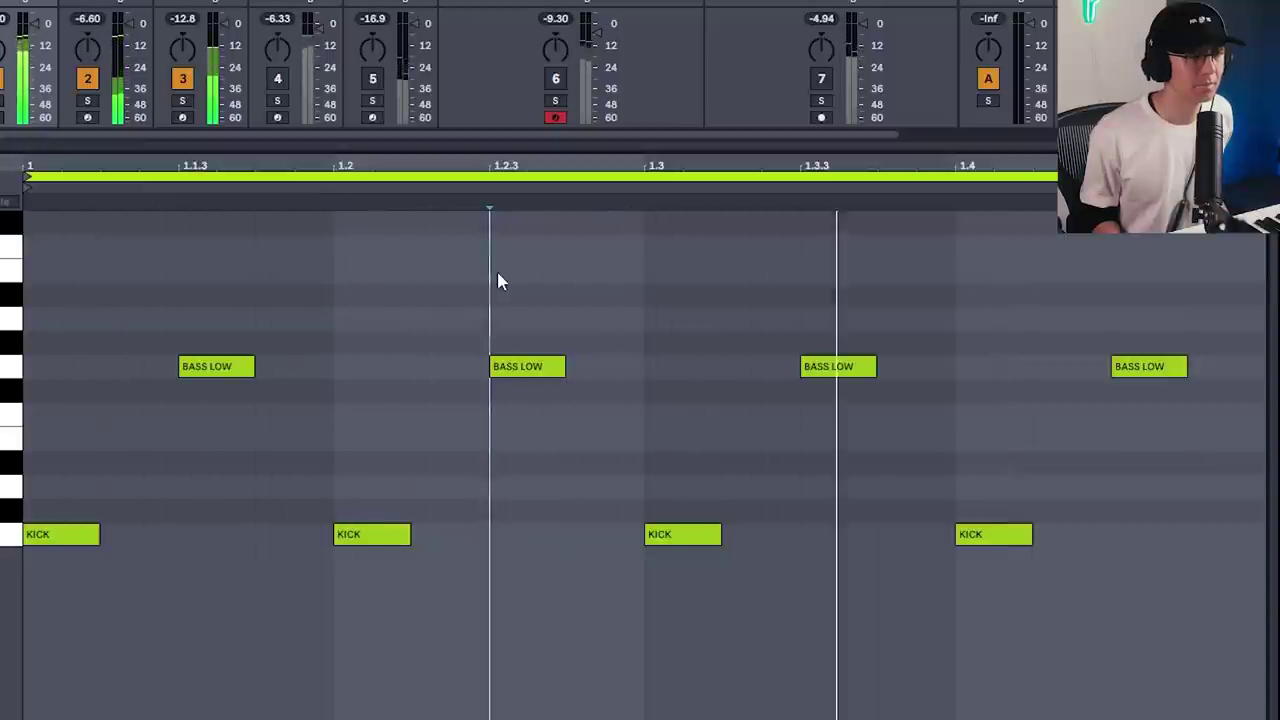
left_click_drag(457, 284, 585, 446)
left_click(1140, 366, "shift")
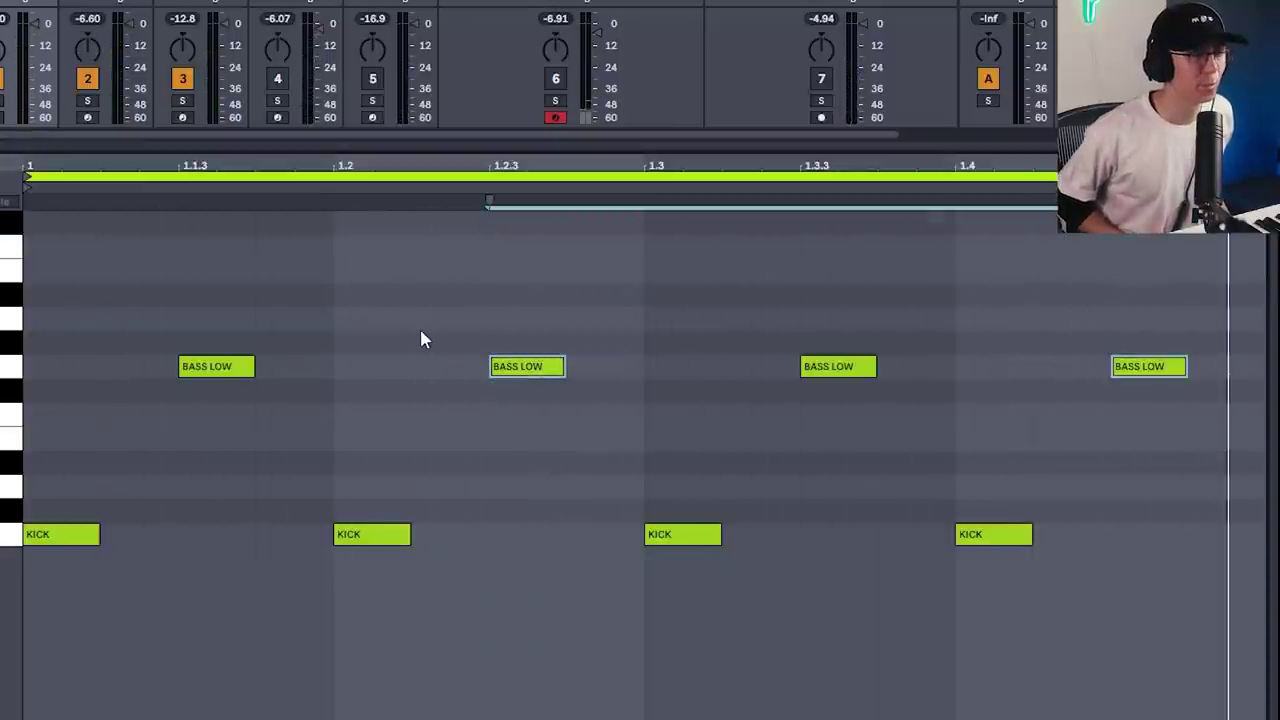
key("Left")
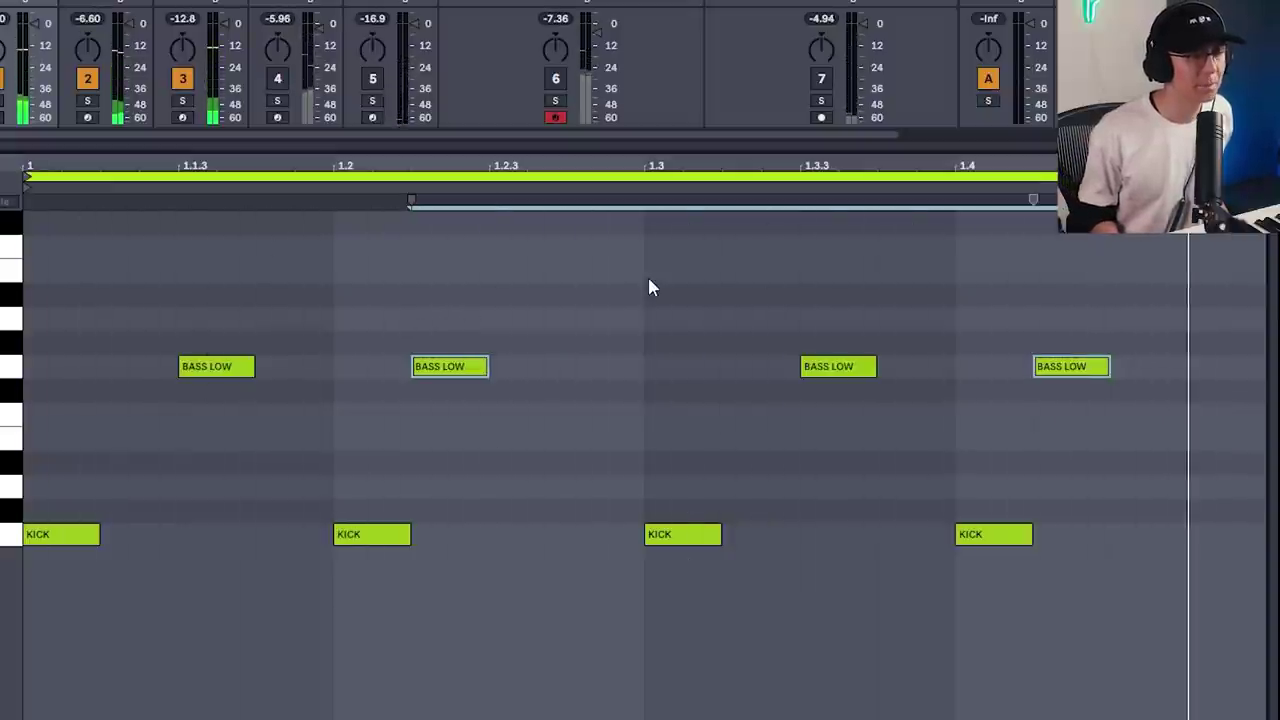
- Draw BASS LOW notes on the sixteenths directly before and after the BASS LOW note at 1.3.3
key("b")
left_click(768, 366)
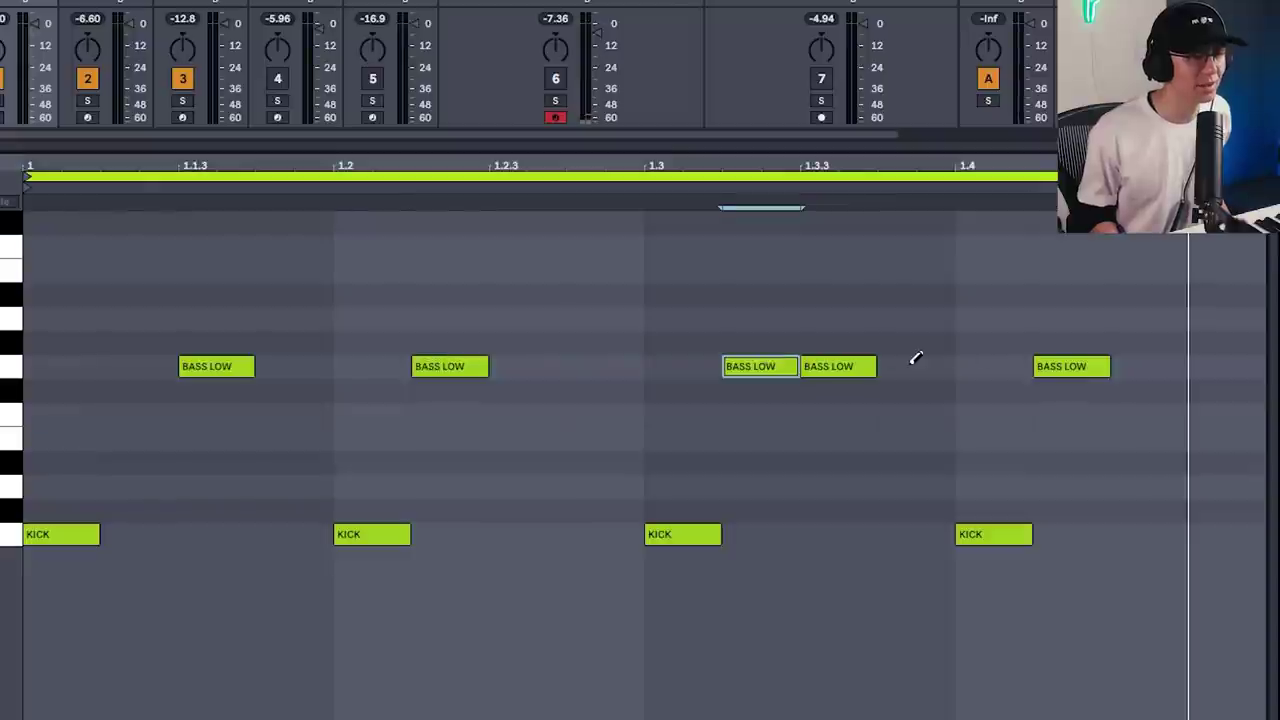
left_click(916, 366)
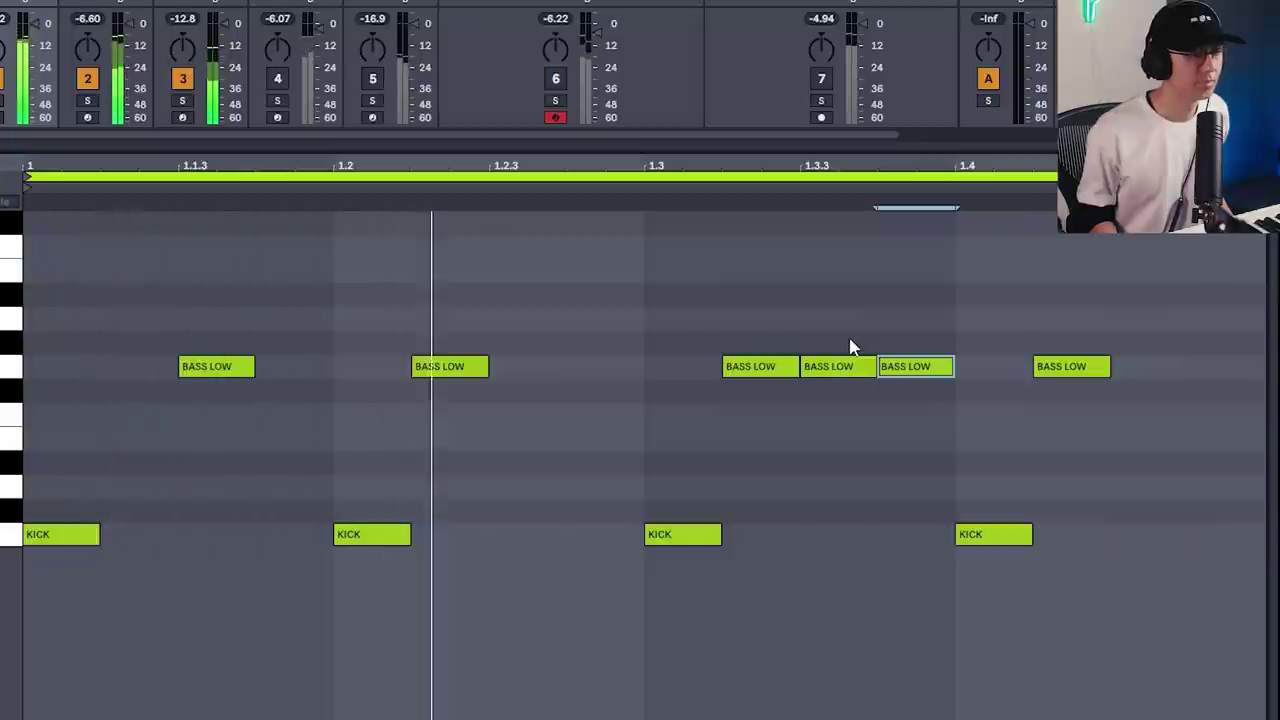
- Raise the BASS LOW note at 1.3.3 to BASS HIGH and move the bar's last BASS LOW note to 1.4.3
left_click_drag(832, 297, 850, 450)
key("shift+Up")
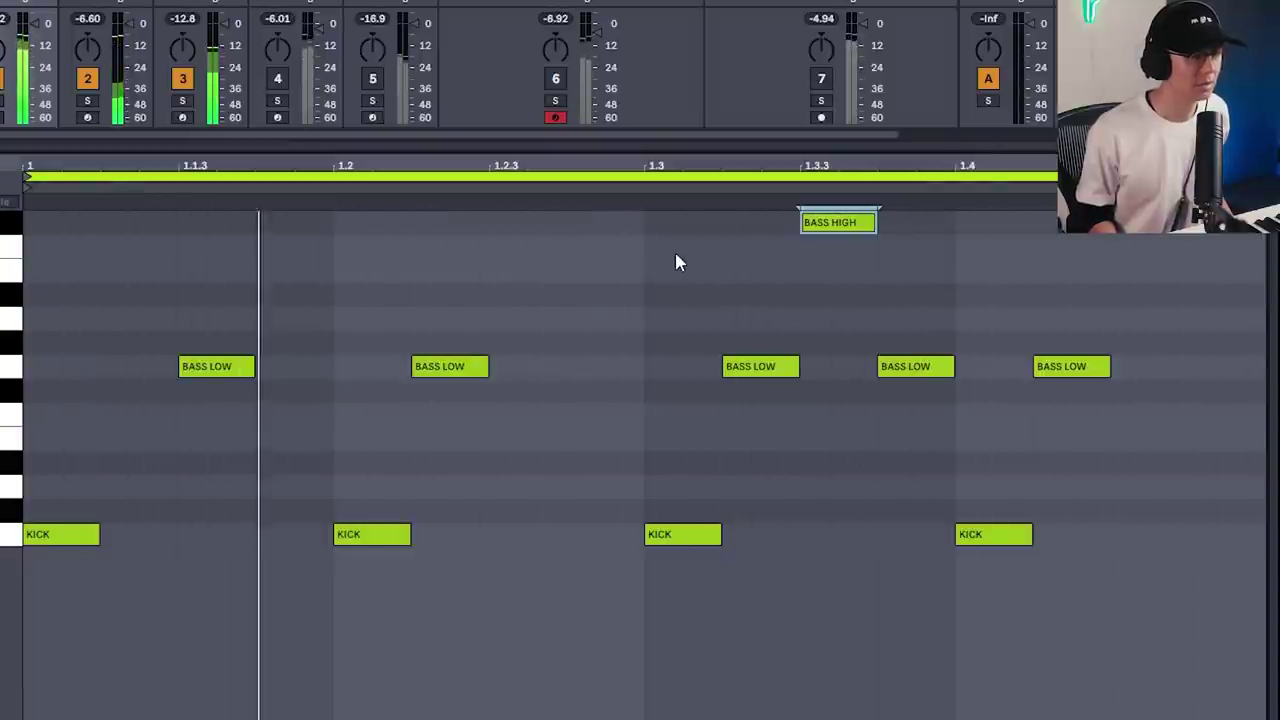
left_click_drag(1072, 368, 1150, 380)
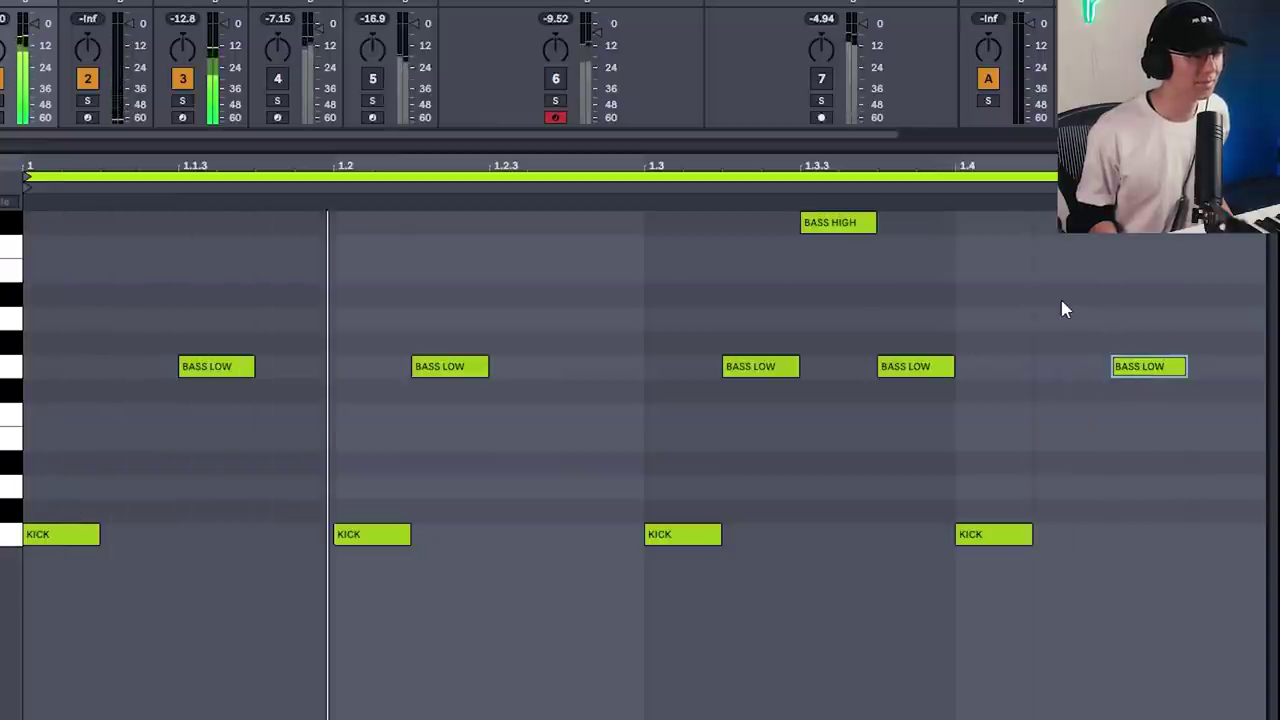
- Draw a BASS LOW note on the sixteenth just before beat 1.3 and play the loop to hear the pattern
left_click(594, 365)
key("space")
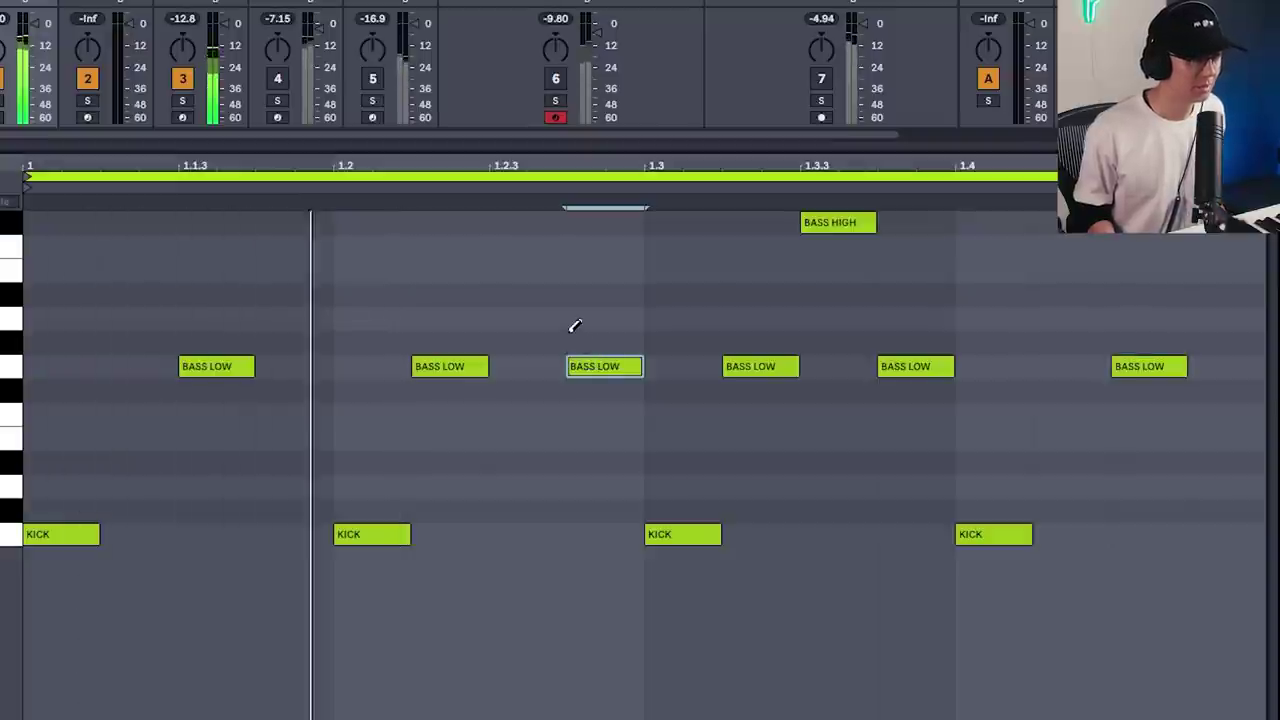
key("b")
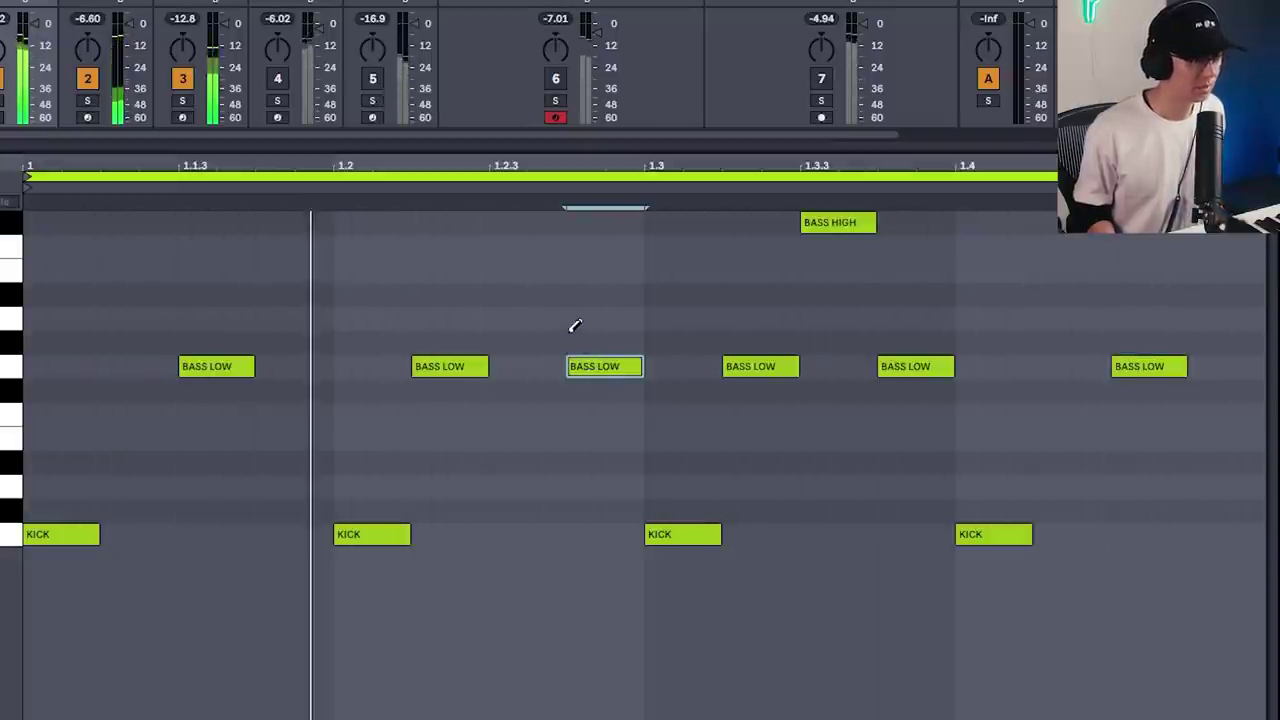
left_click(566, 295)
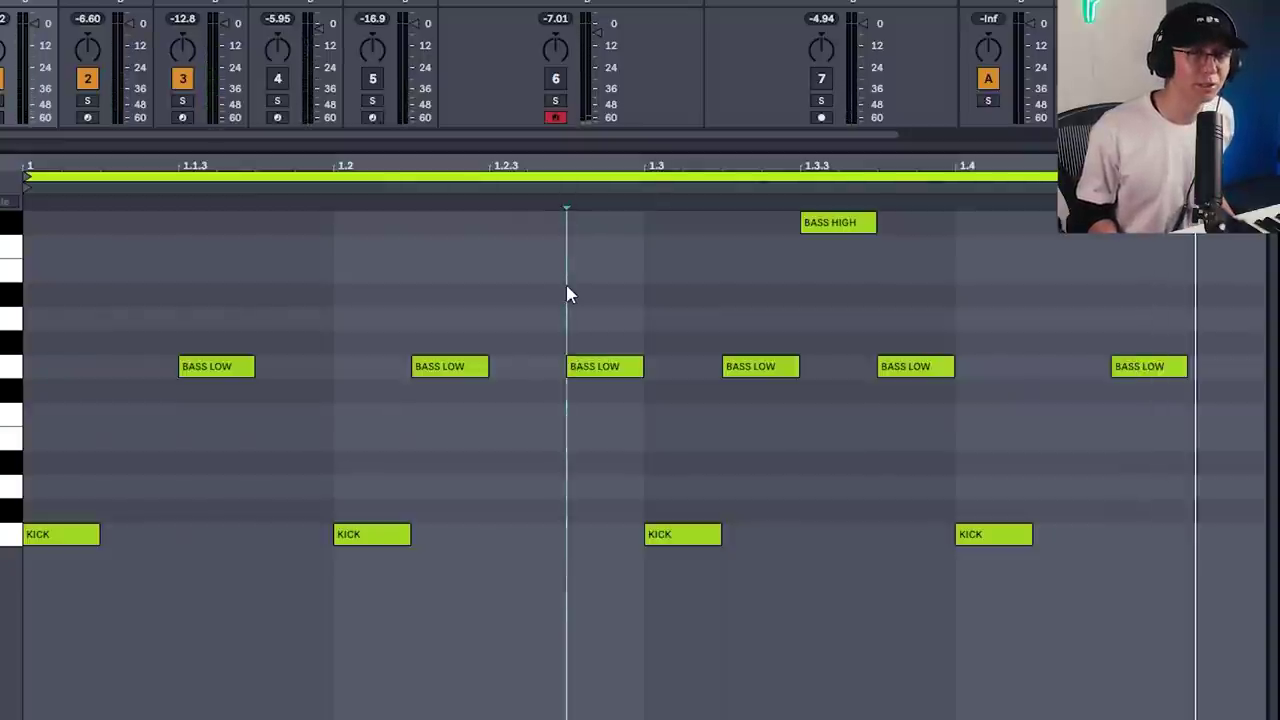
key("space")
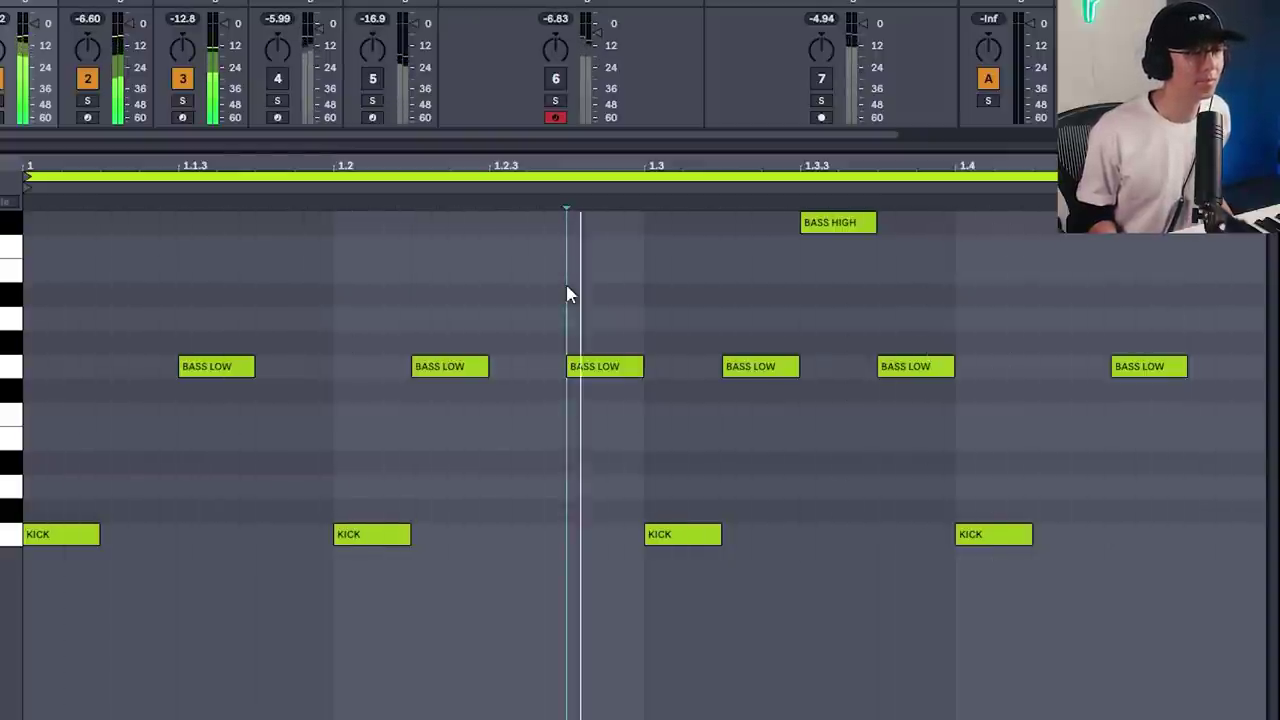
key("space")
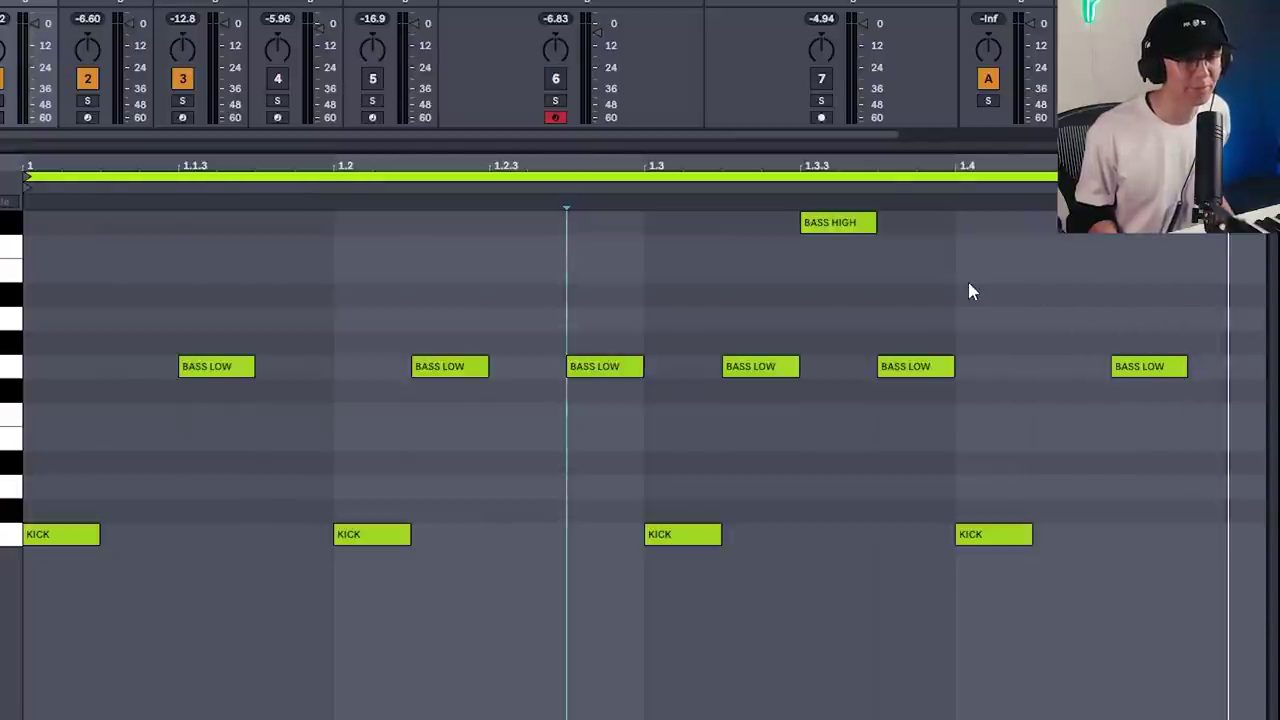
key("space")
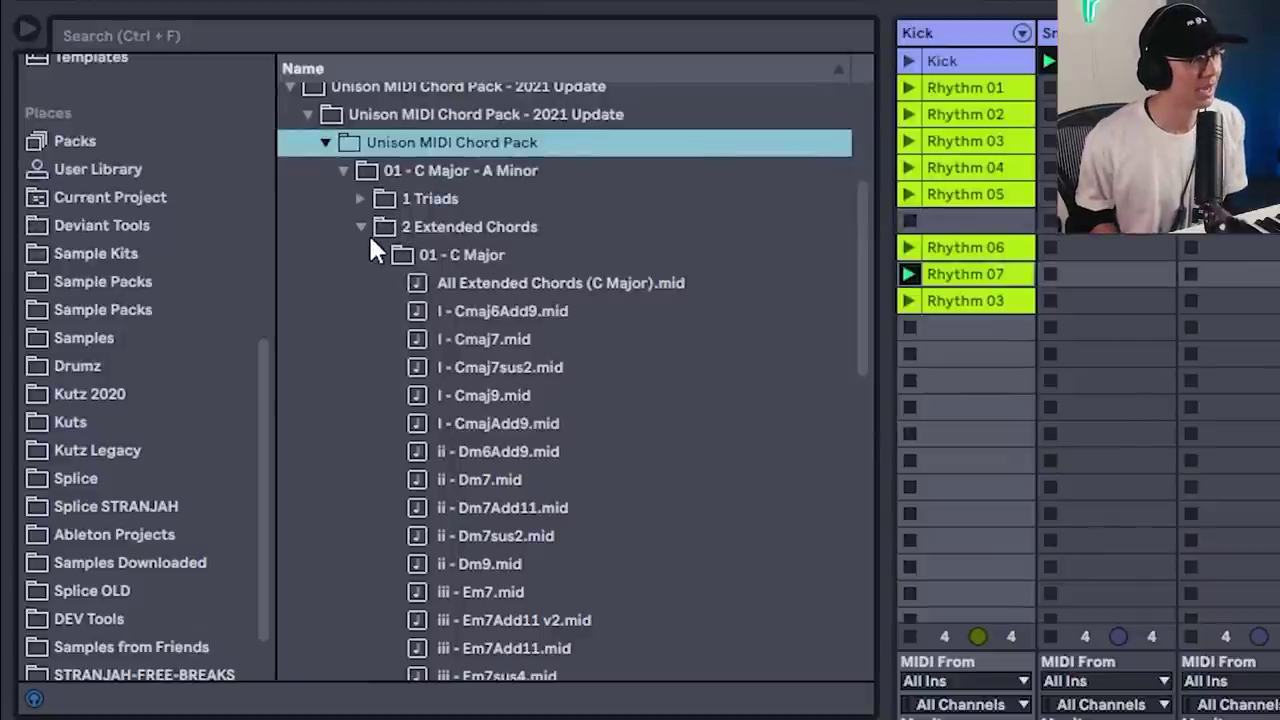
- Browse the Unison MIDI Chord Pack's key folders and open the A Minor triads under 01 - C Major - A Minor
left_click(343, 170)
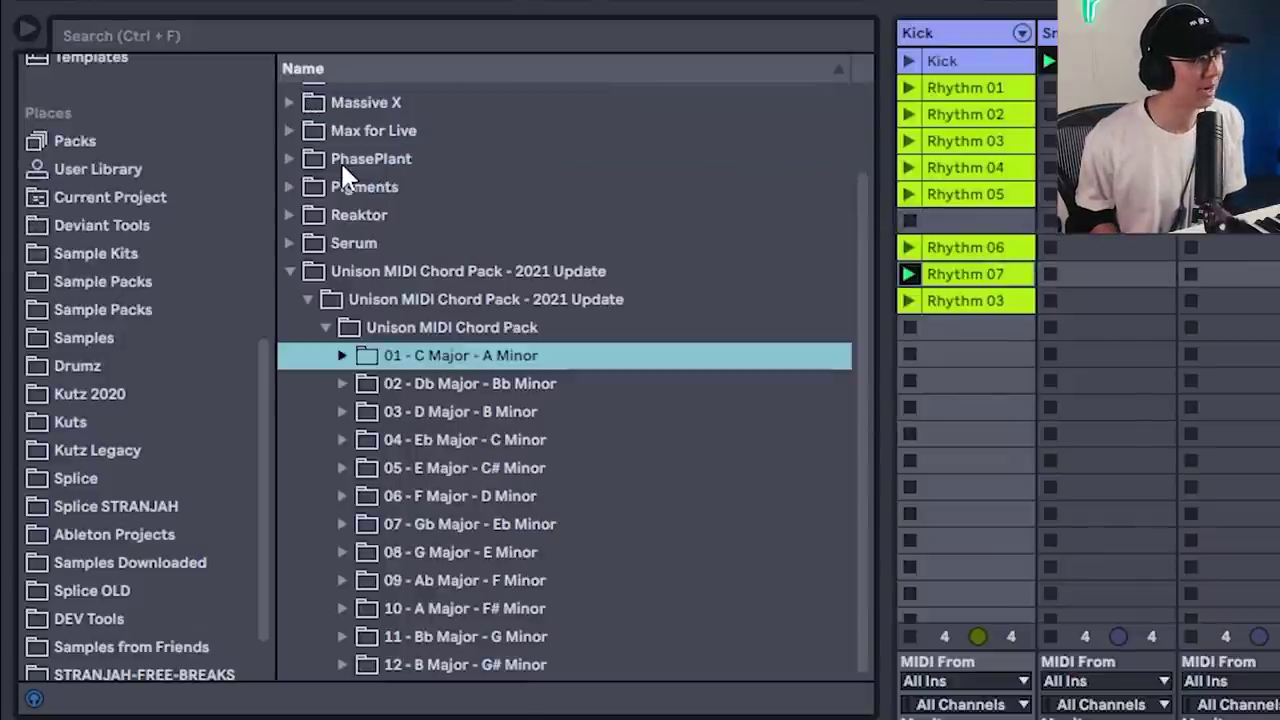
left_click(325, 327)
key("Right")
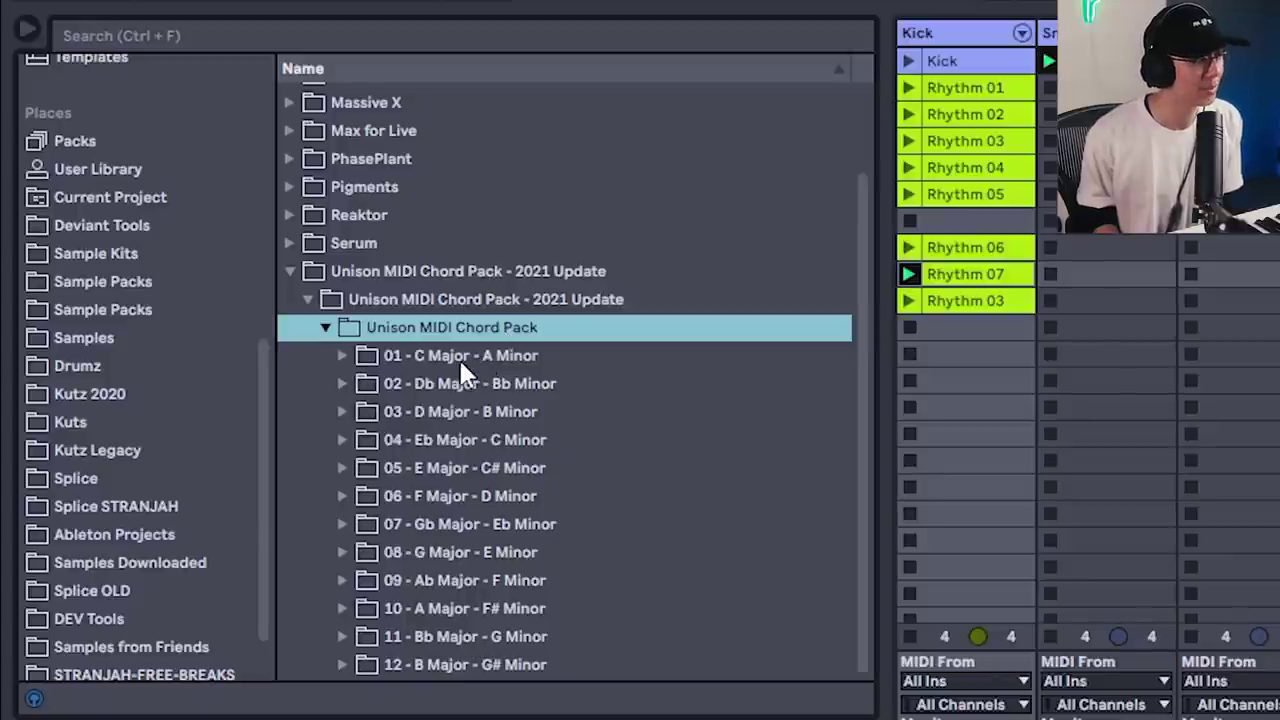
left_click(470, 357)
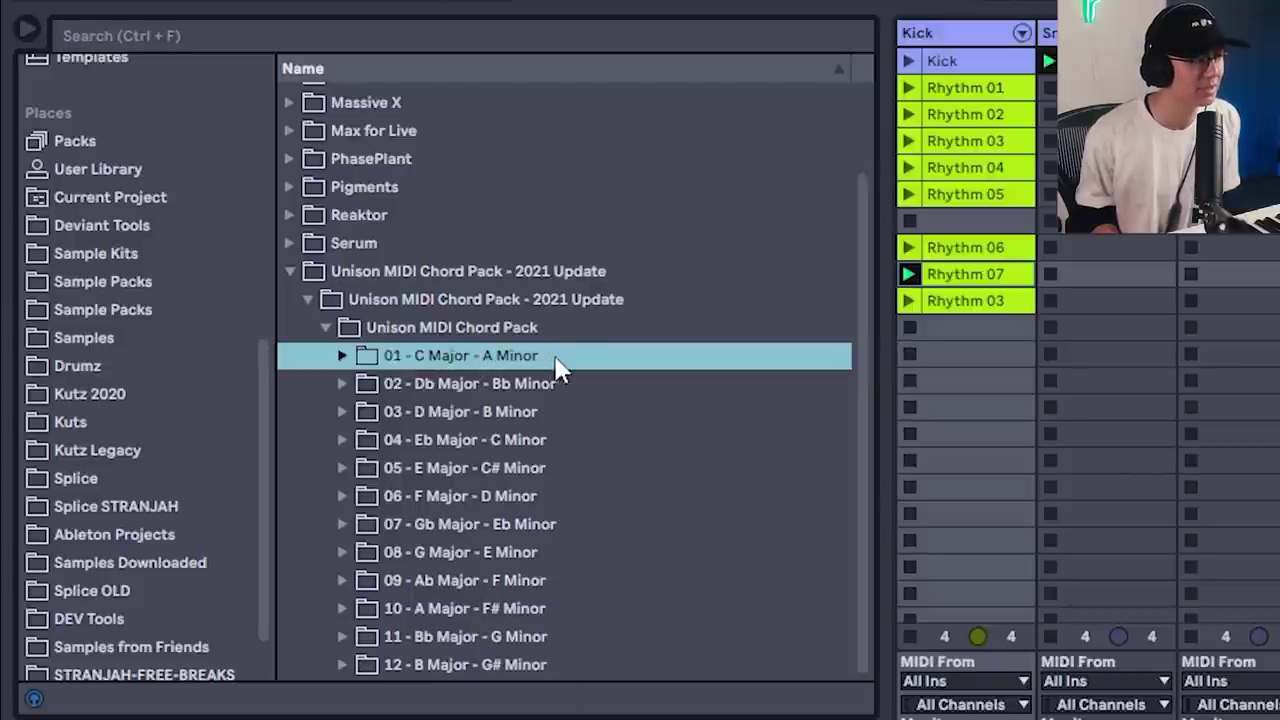
left_click(344, 357)
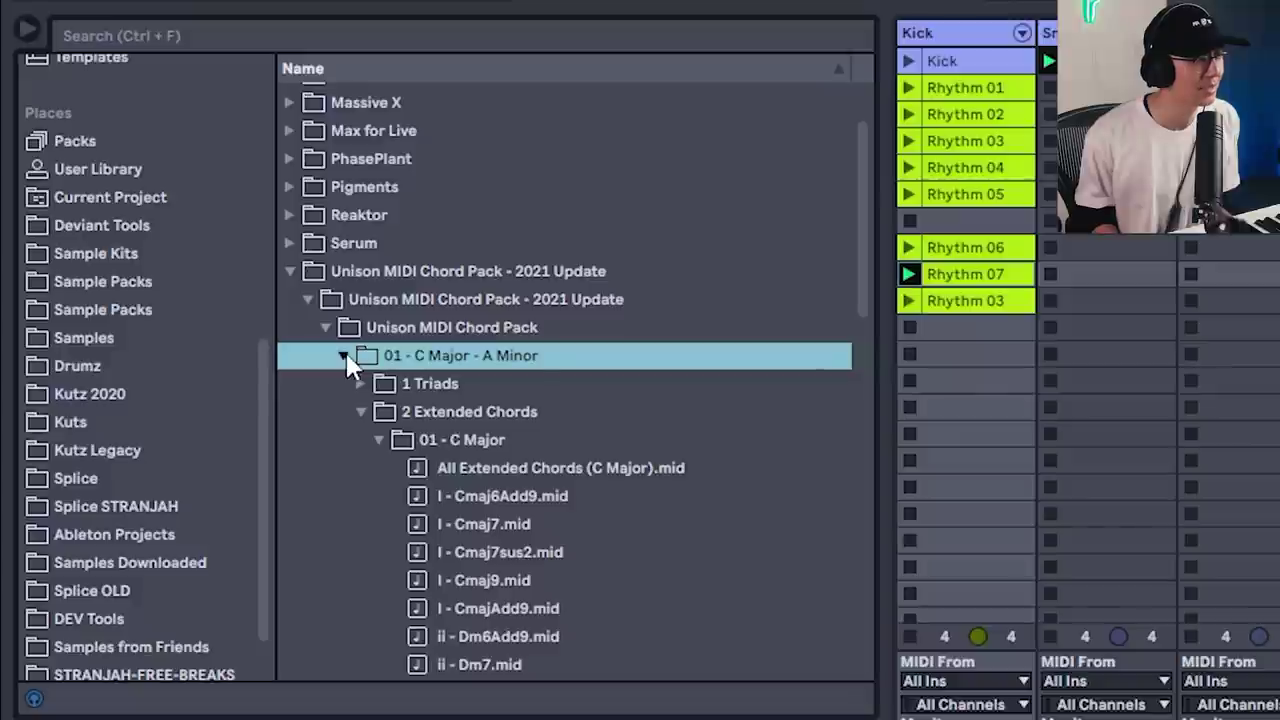
left_click(361, 412)
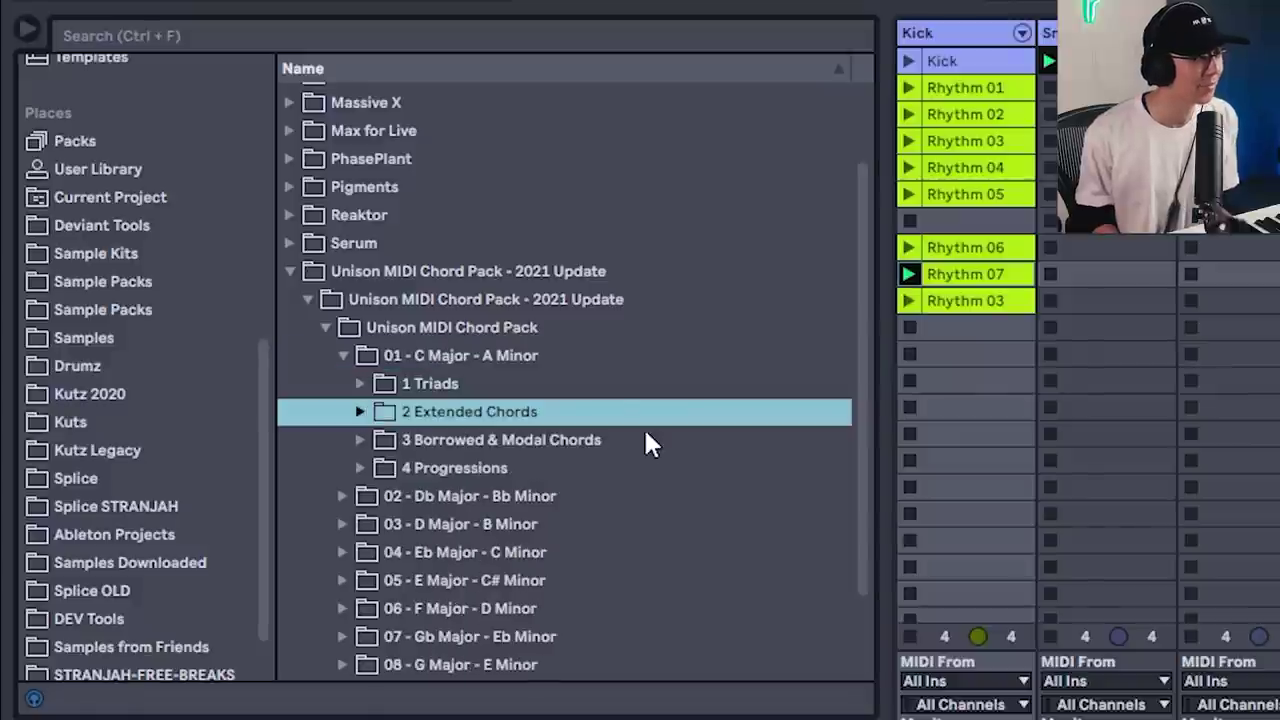
left_click(360, 384)
left_click(379, 441)
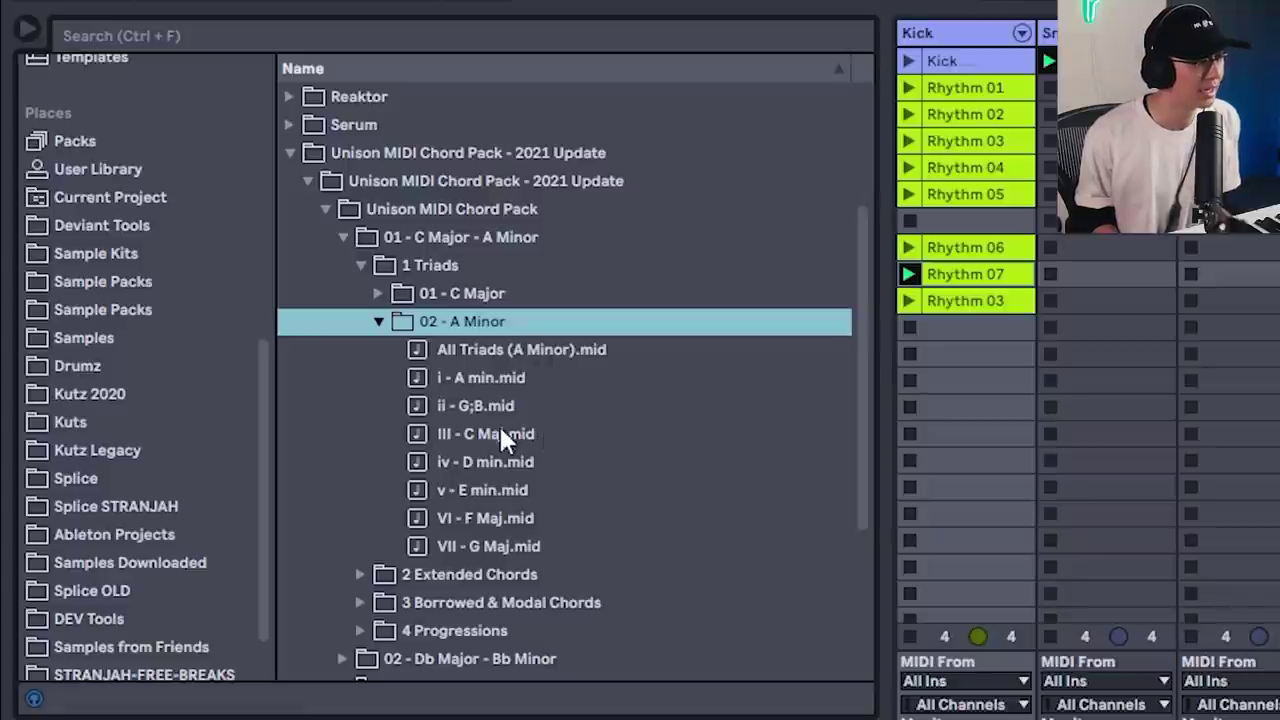
- Open 2 Extended Chords and look through the C Major extended chord files
left_click(500, 574)
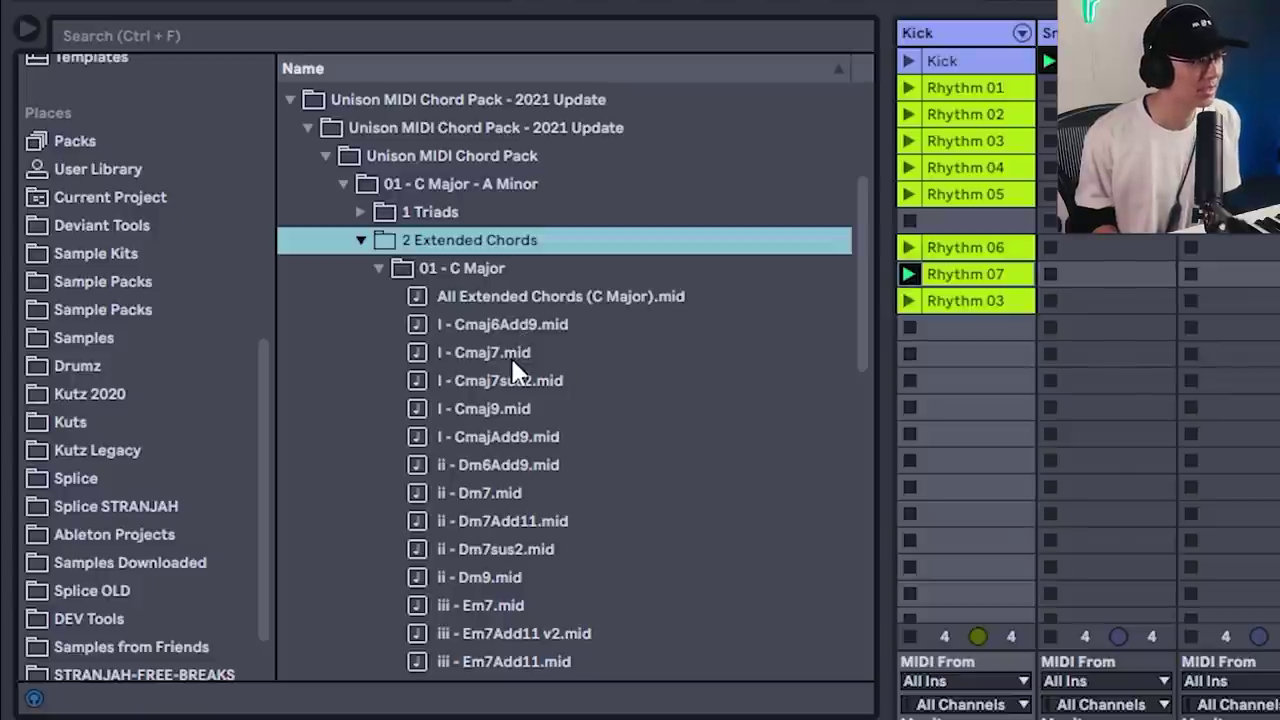
scroll(518, 457, "down", 3)
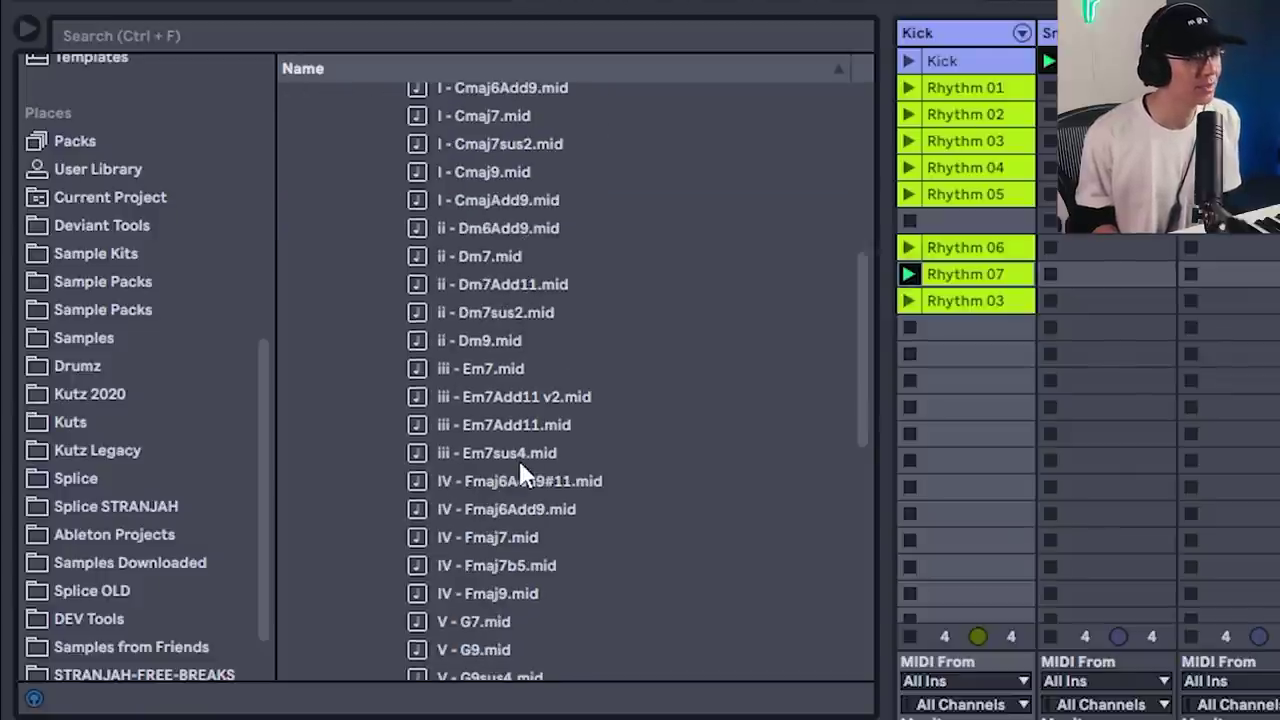
scroll(549, 370, "up", 3)
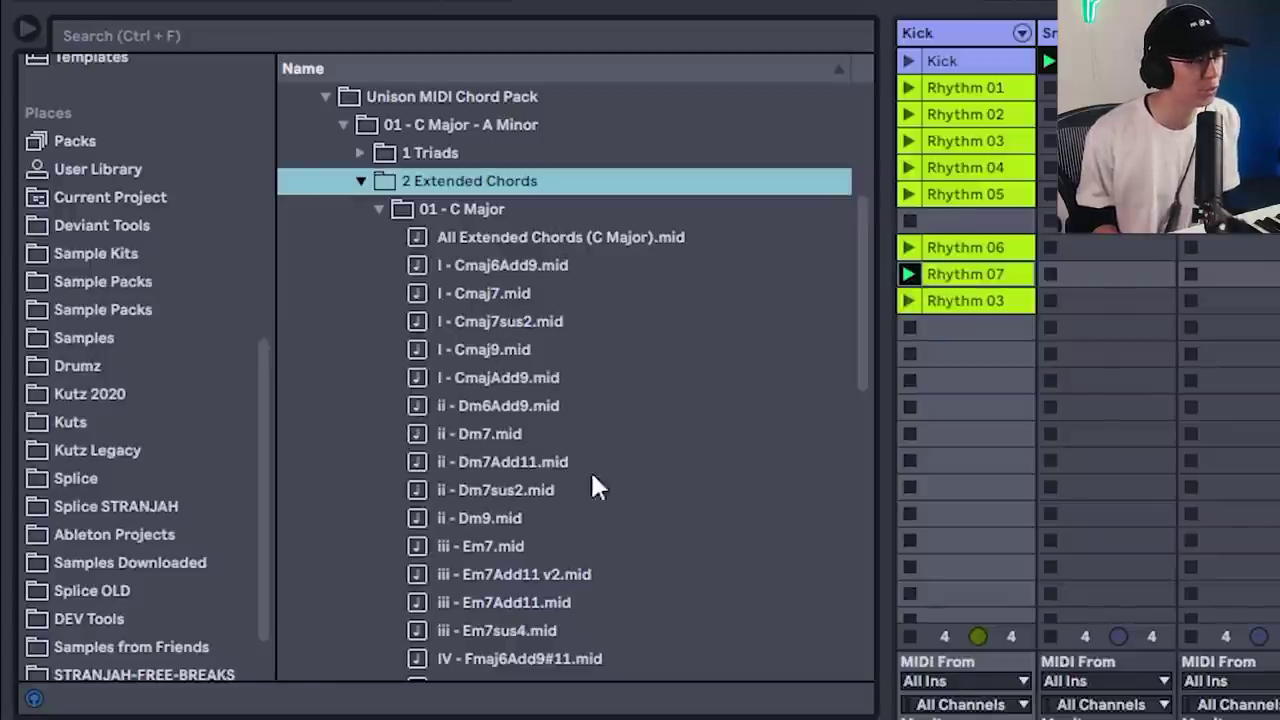
scroll(550, 590, "down", 3)
scroll(550, 590, "up", 4)
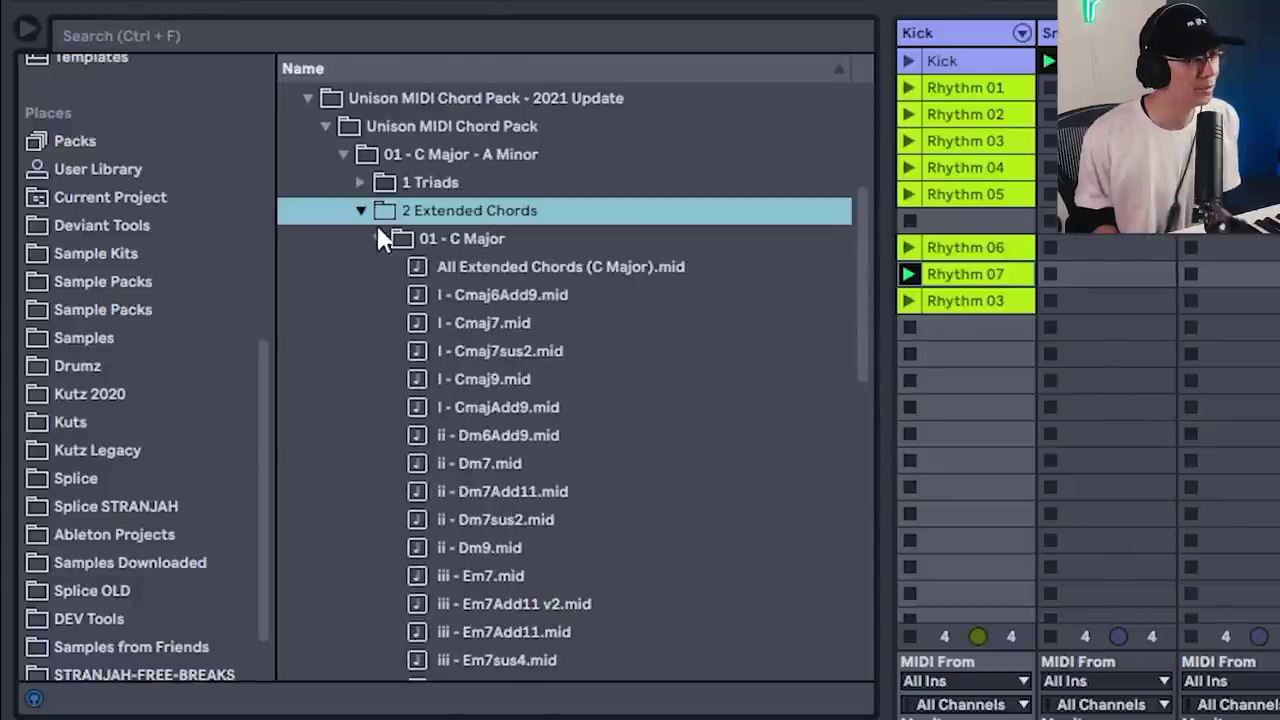
- Collapse 2 Extended Chords, open Minor Progressions under 4 Progressions, 1 Diatonic Triads, and look through its MIDI files
left_click(361, 211)
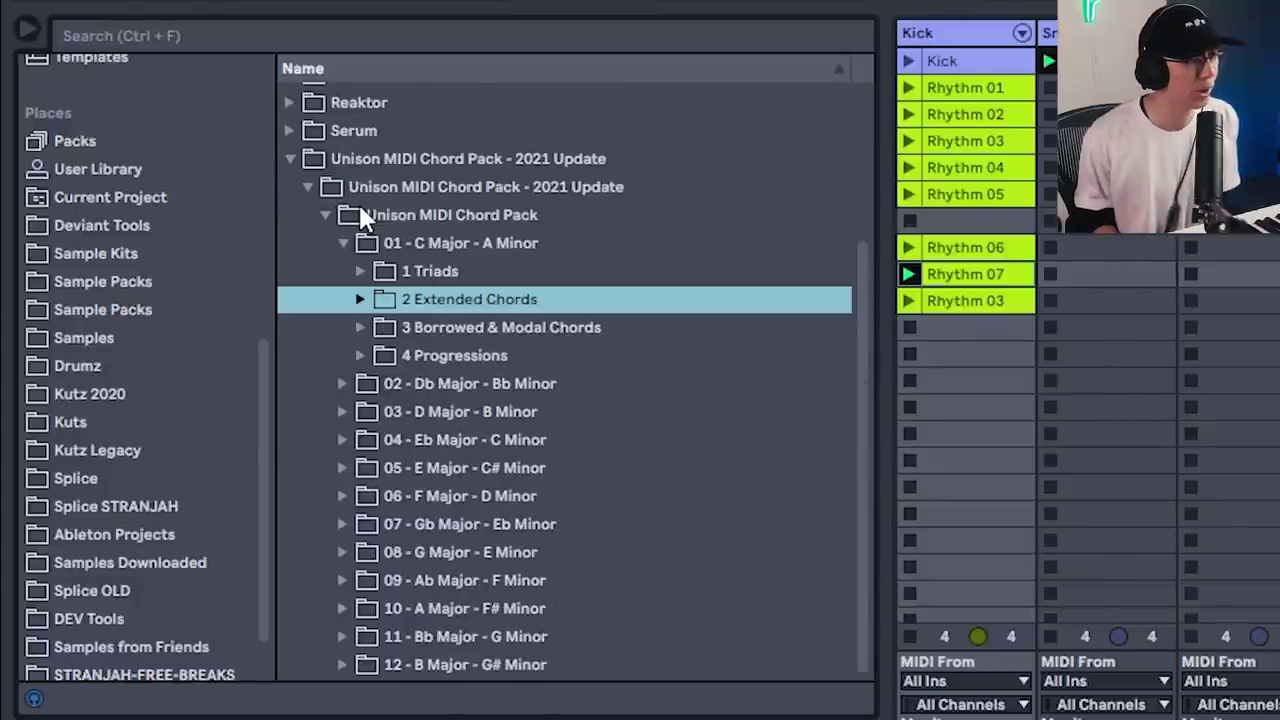
left_click(360, 355)
left_click(395, 439)
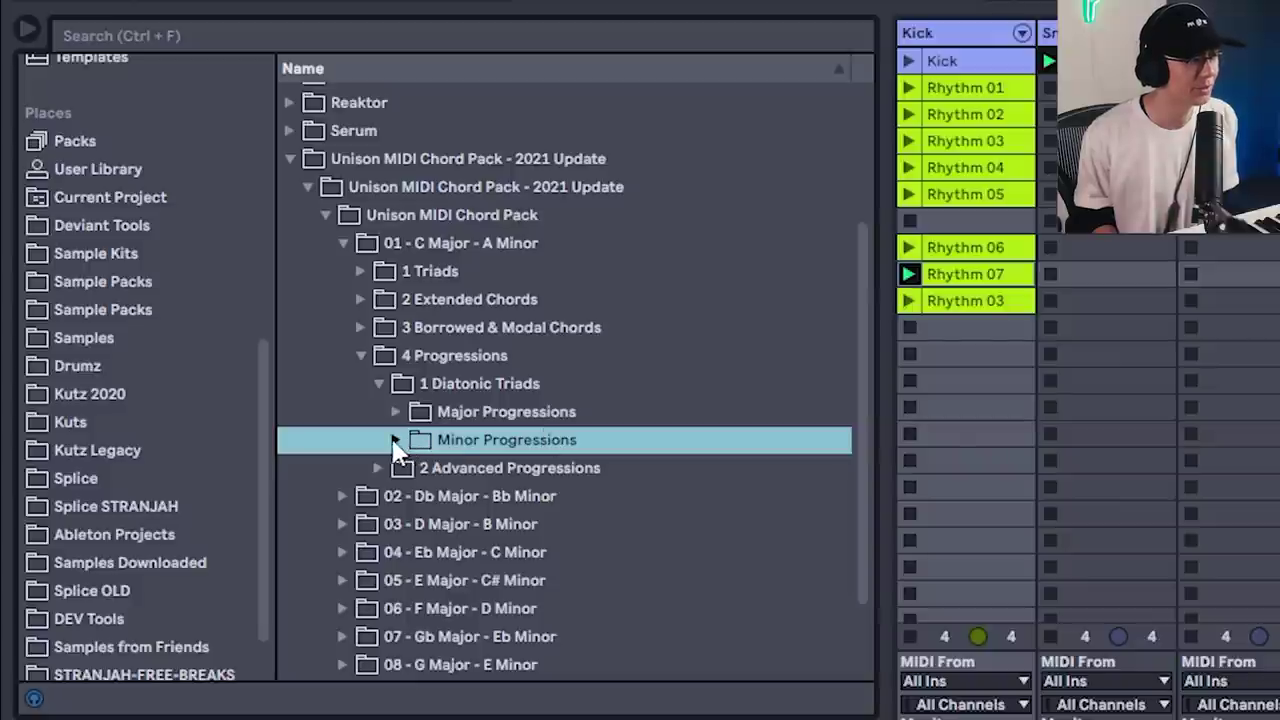
left_click(395, 439)
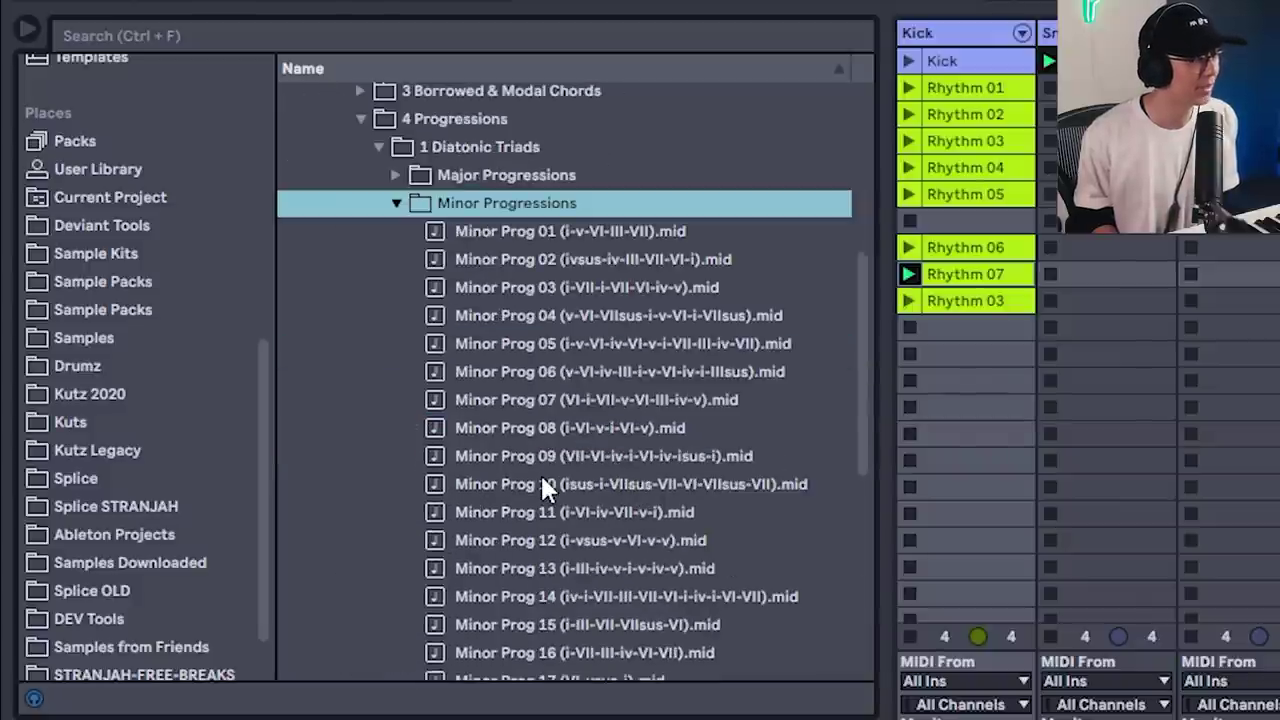
scroll(560, 335, "down", 4)
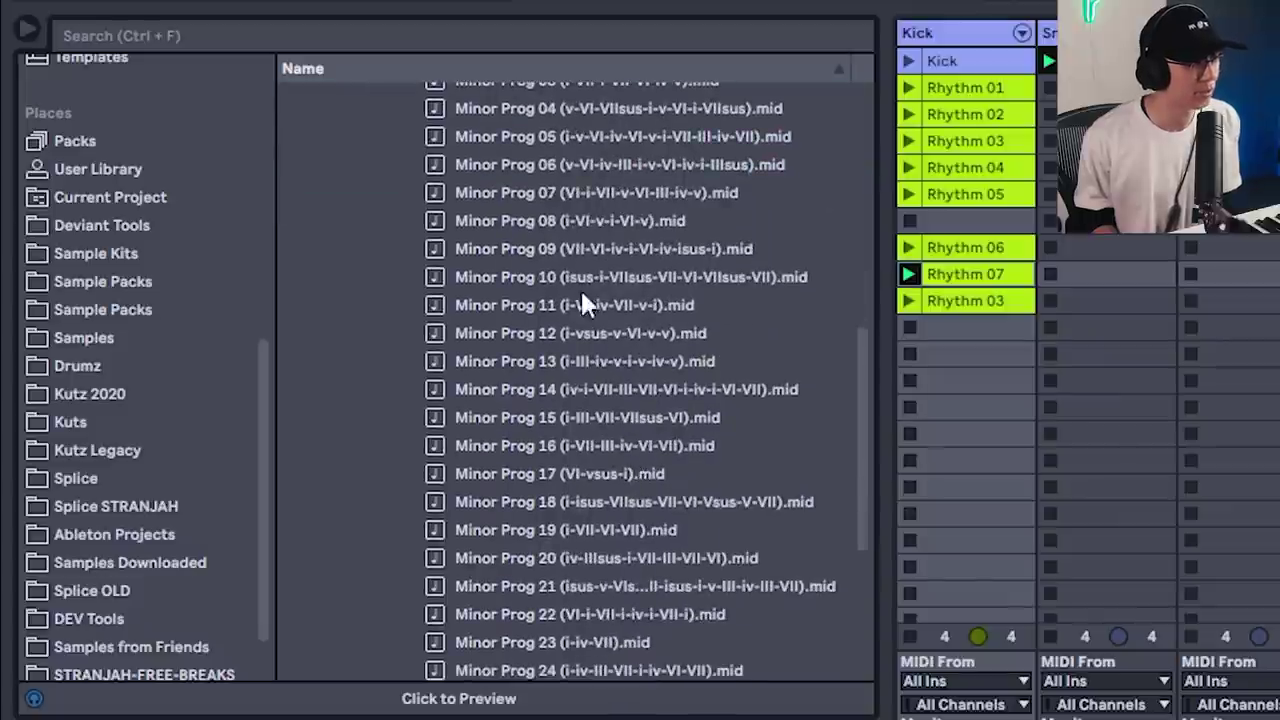
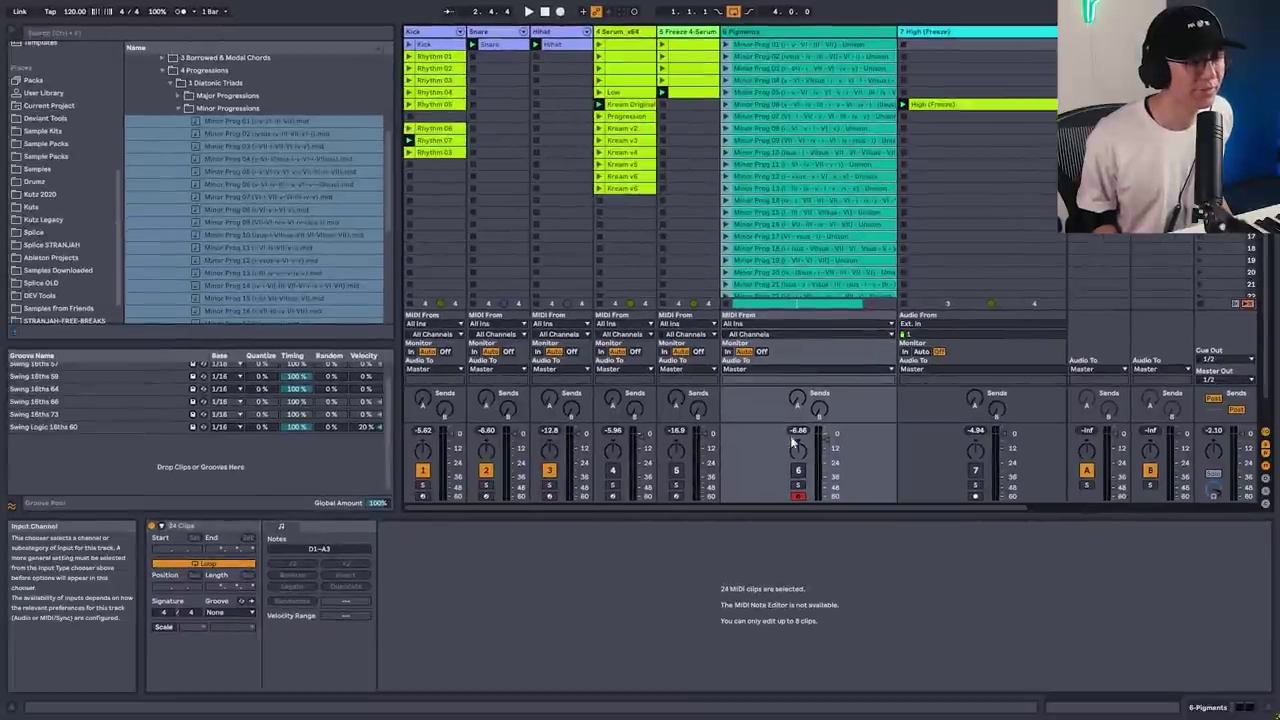
- Open the Minor Prog 01 clip on the Pigments track, enlarge its note editor and play the progression
left_click(779, 51)
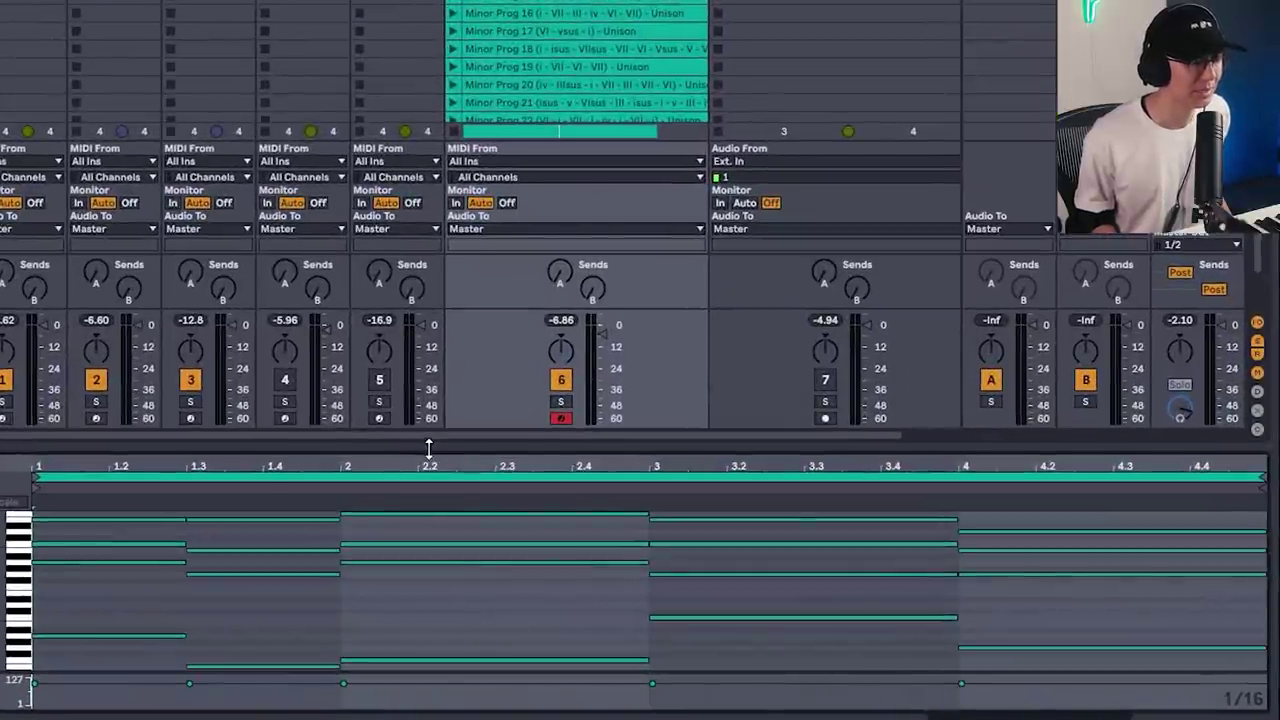
left_click_drag(428, 449, 443, 137)
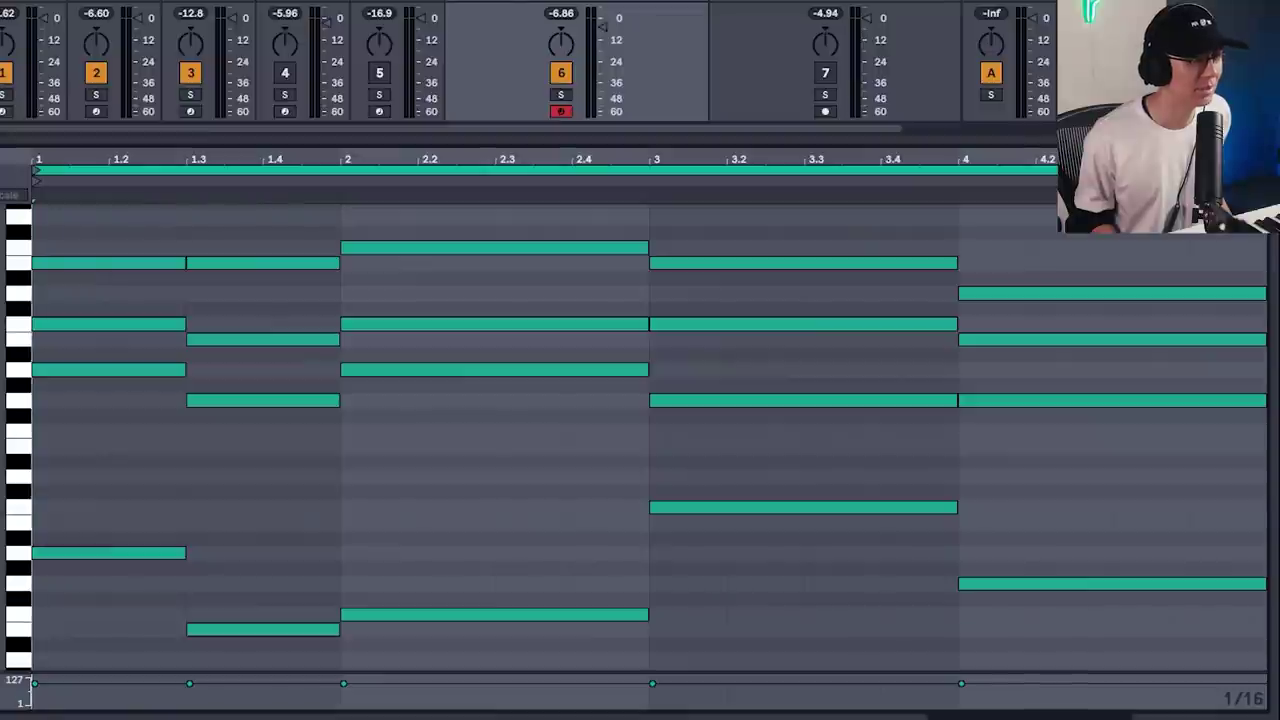
key("space")
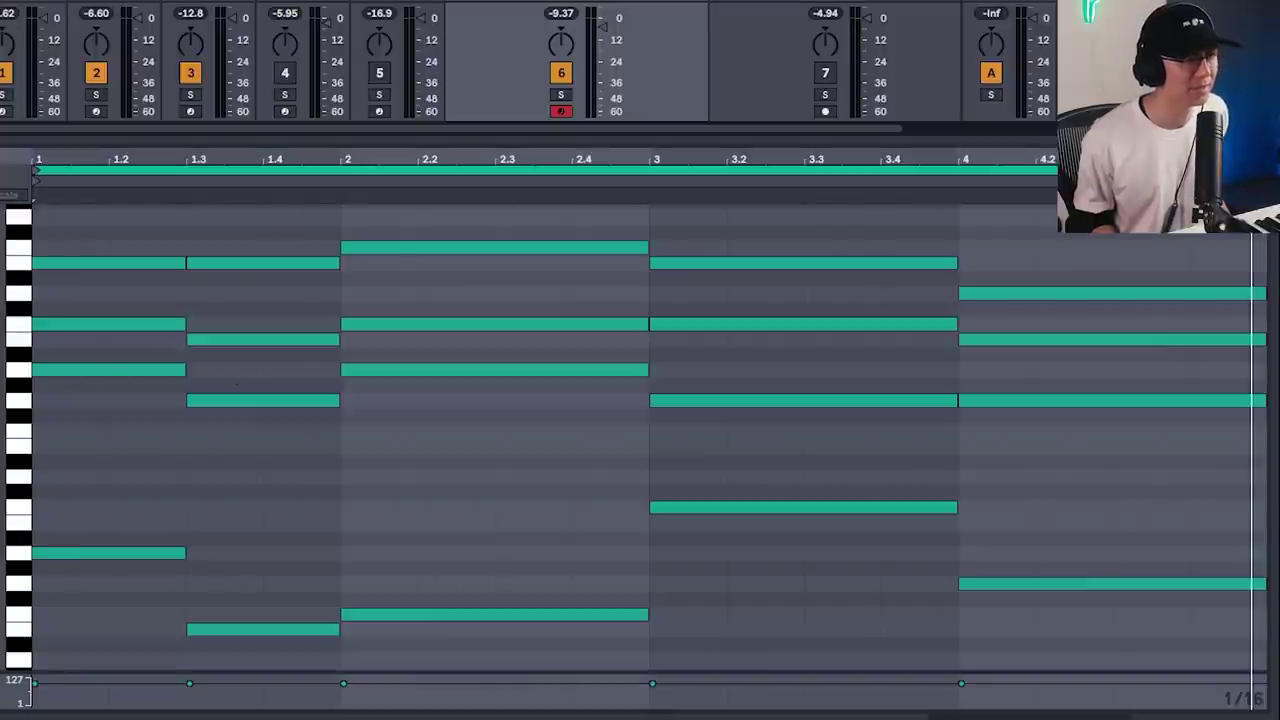
- Play the minor progression clips in the note editor and compare how their chords are laid out
key("space")
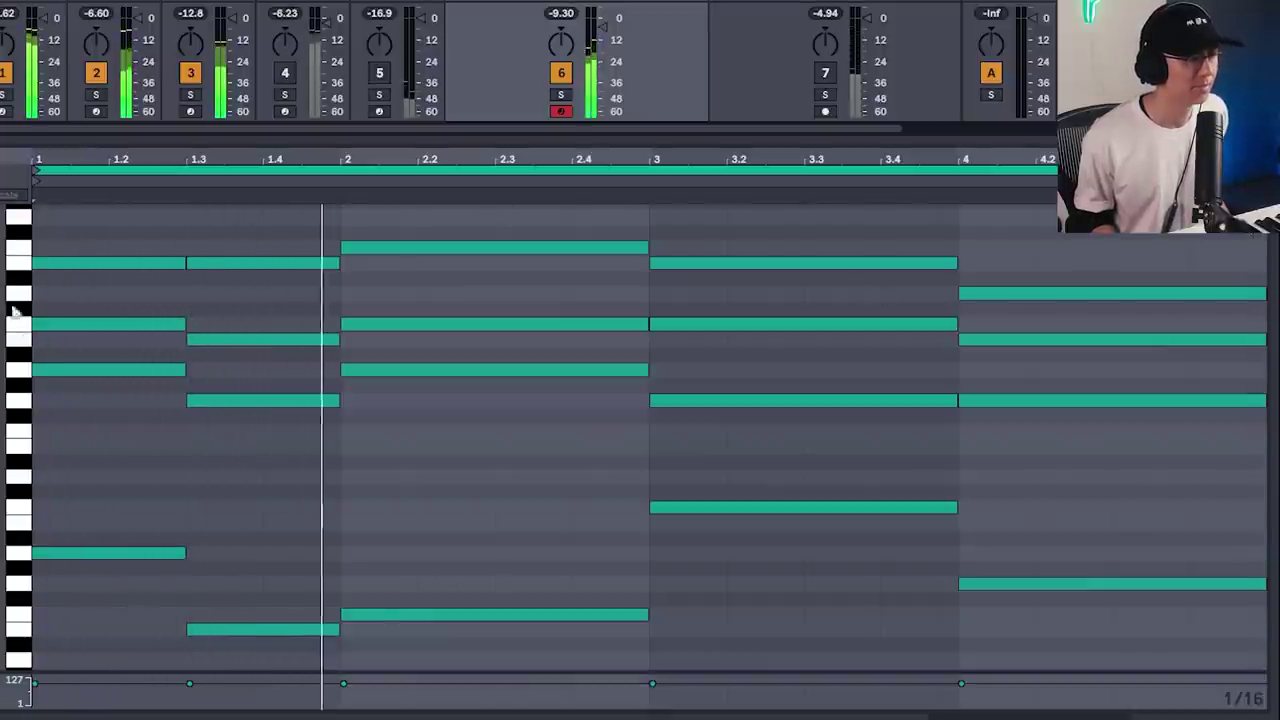
left_click_drag(14, 311, 60, 300)
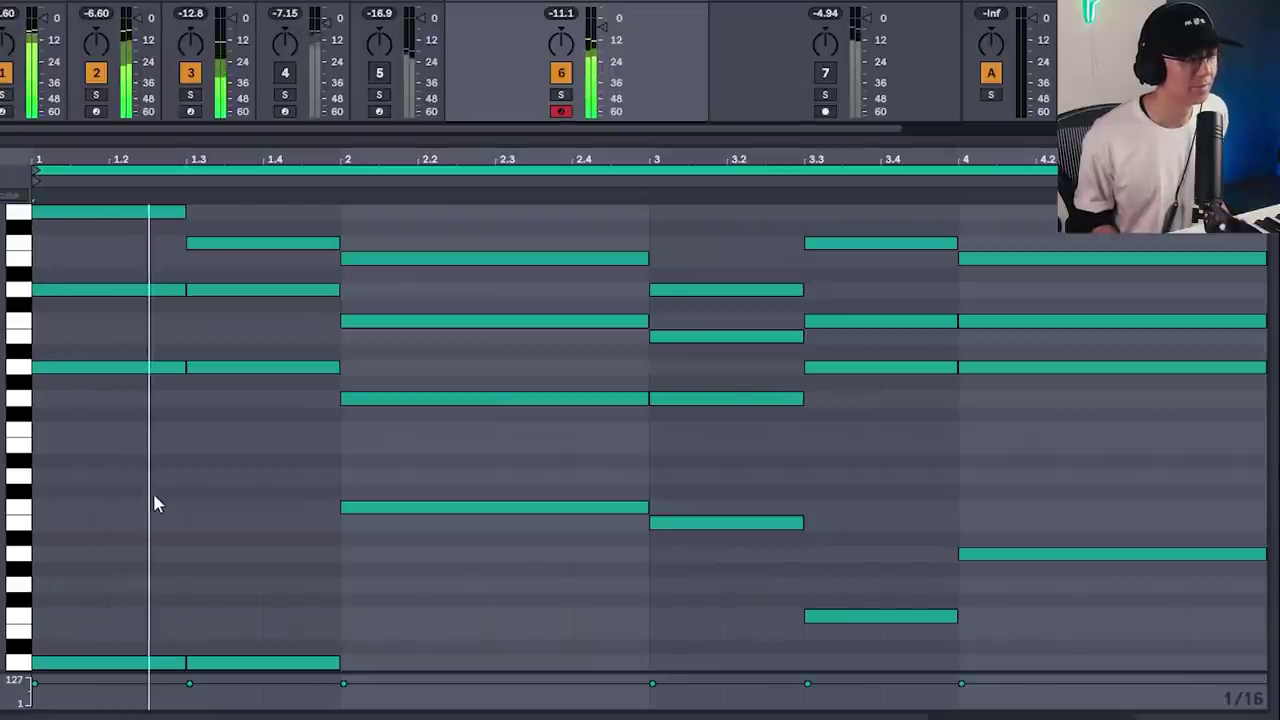
key("space")
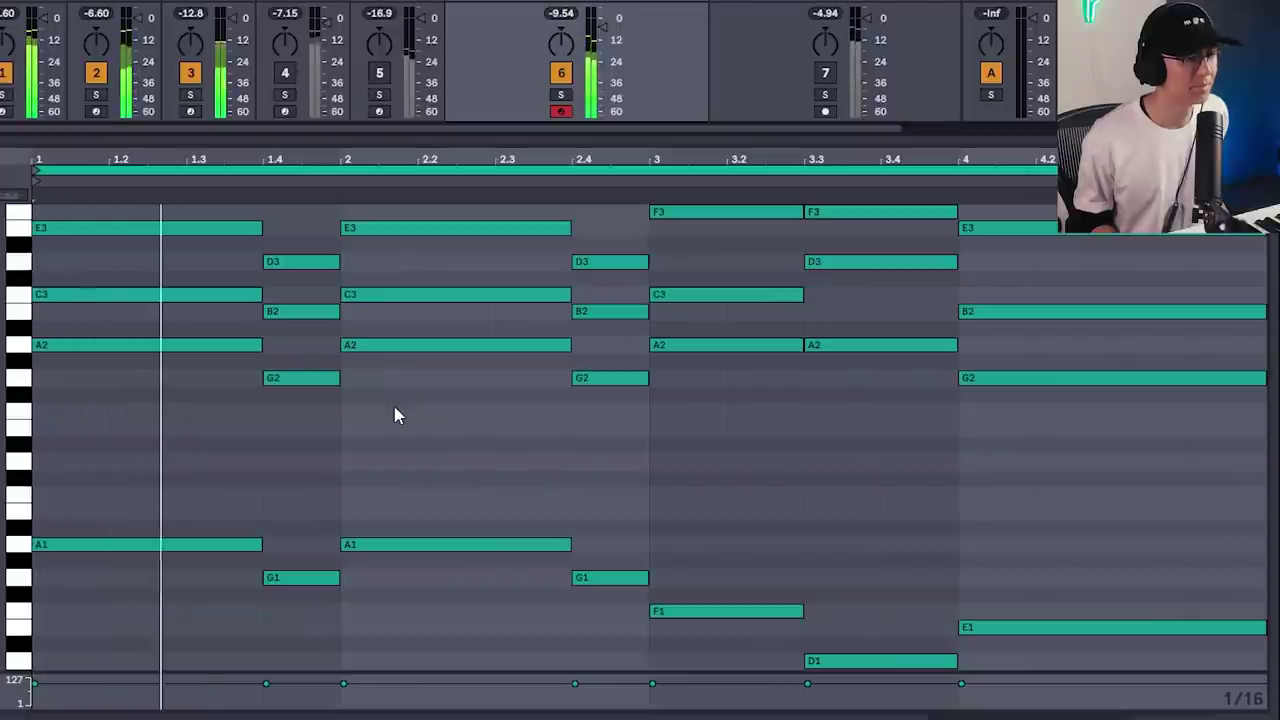
scroll(394, 406, "up", 2)
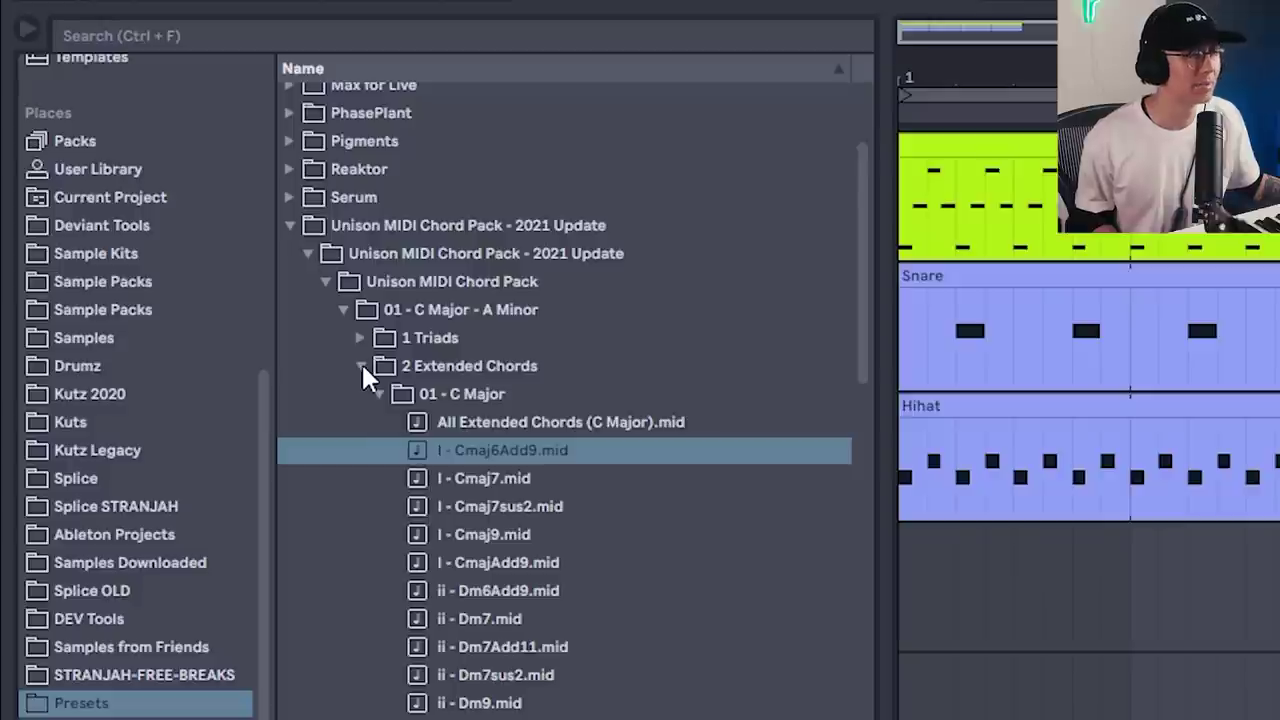
- From the C Major extended chords, place I - Cmaj6Add9 at bar 1 and I - Cmaj7 at bar 2 on the Pigments track
left_click(362, 366)
left_click(361, 366)
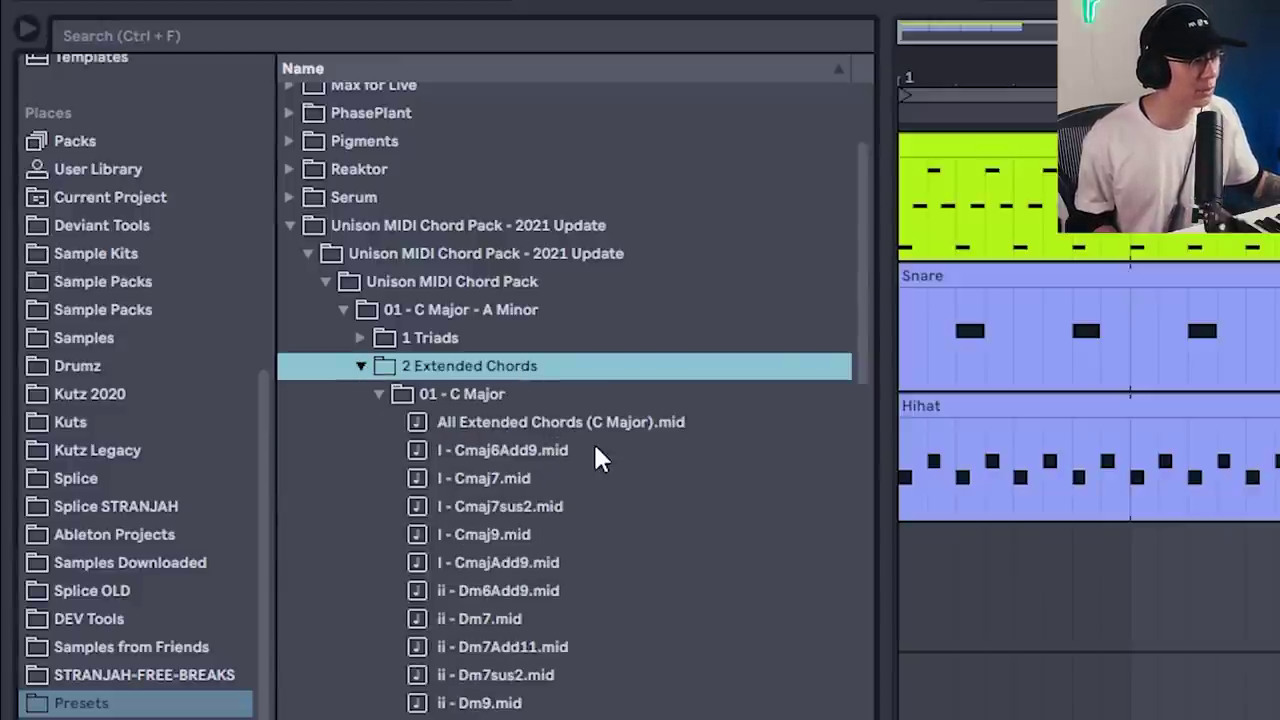
left_click(494, 454)
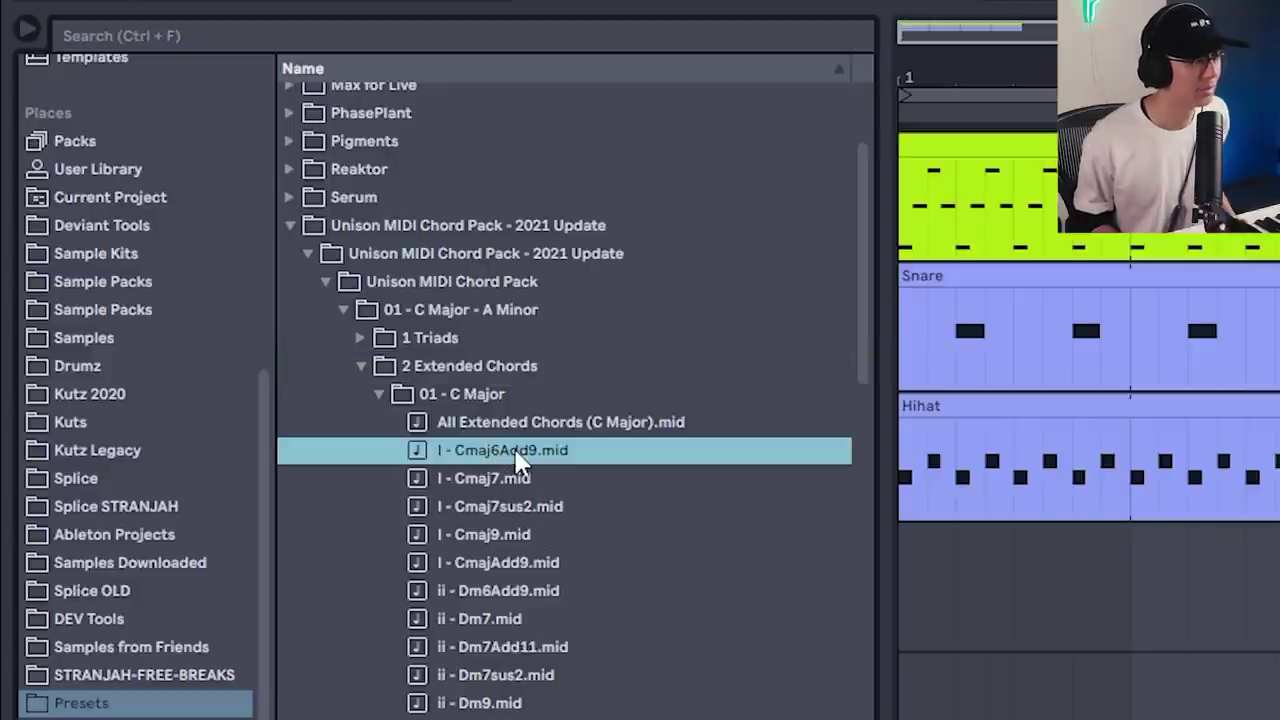
left_click_drag(520, 460, 471, 586)
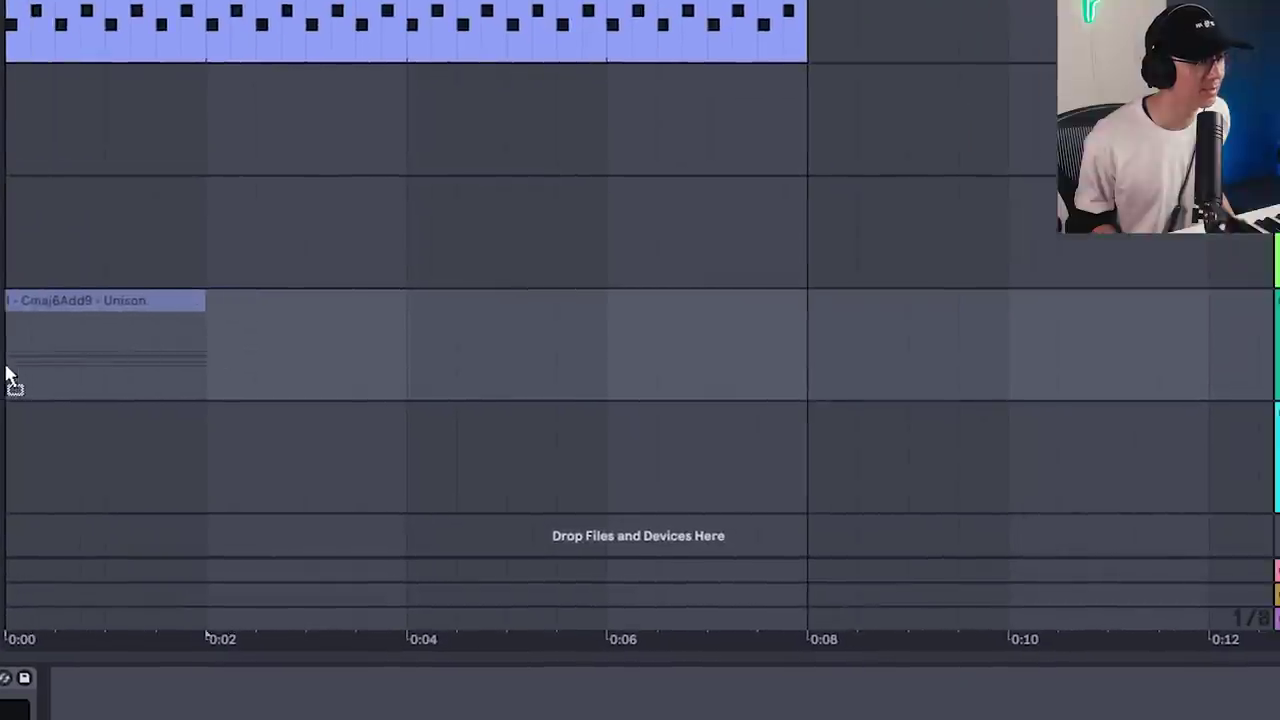
left_click_drag(9, 378, 9, 378)
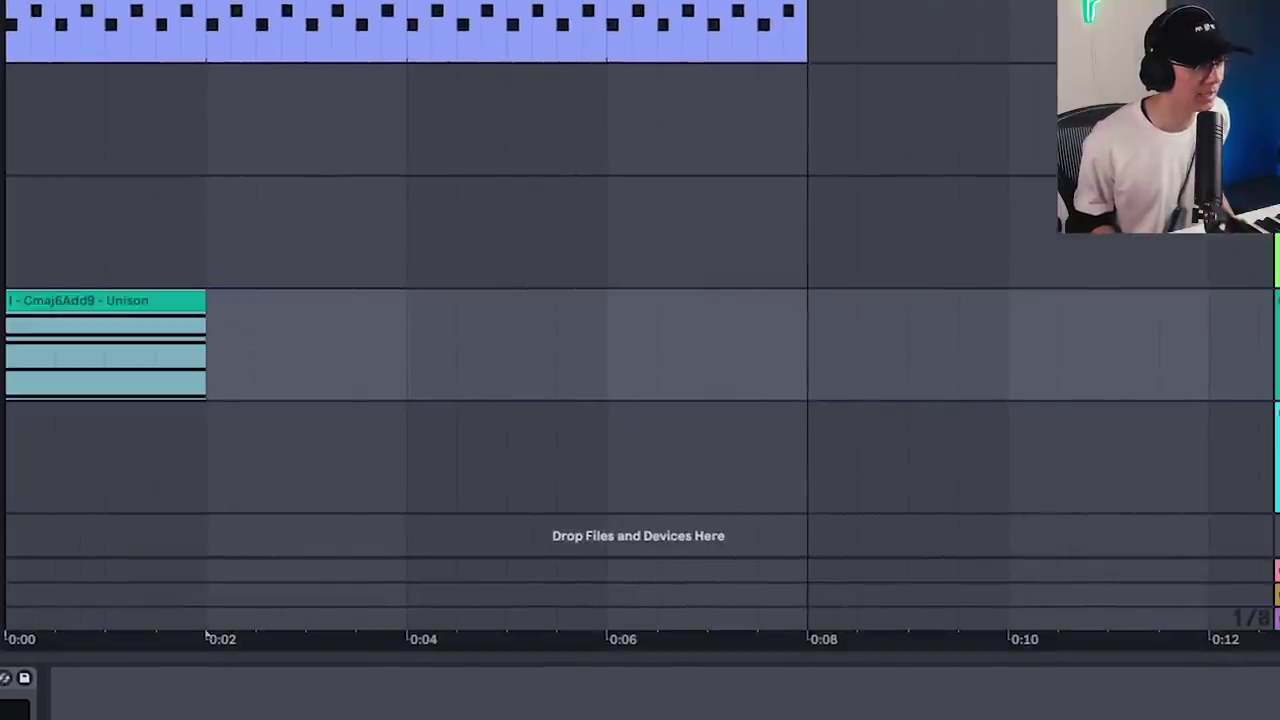
left_click(206, 636)
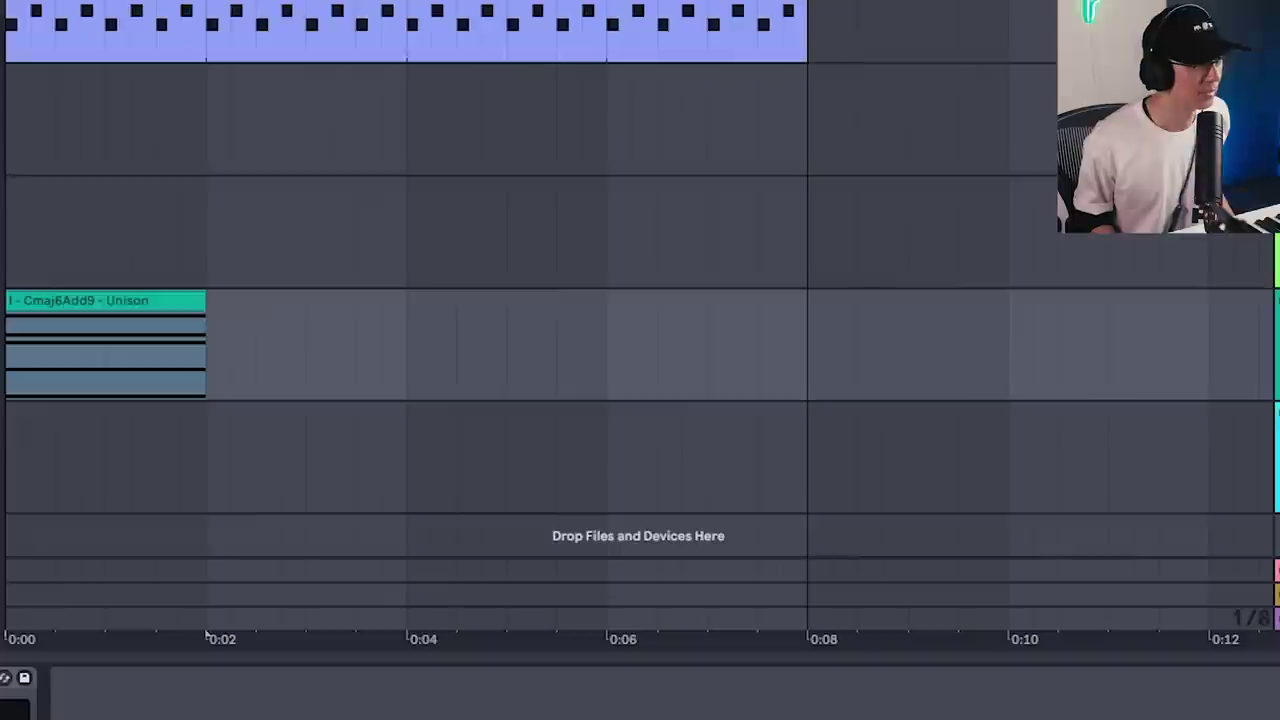
left_click_drag(96, 207, 213, 355)
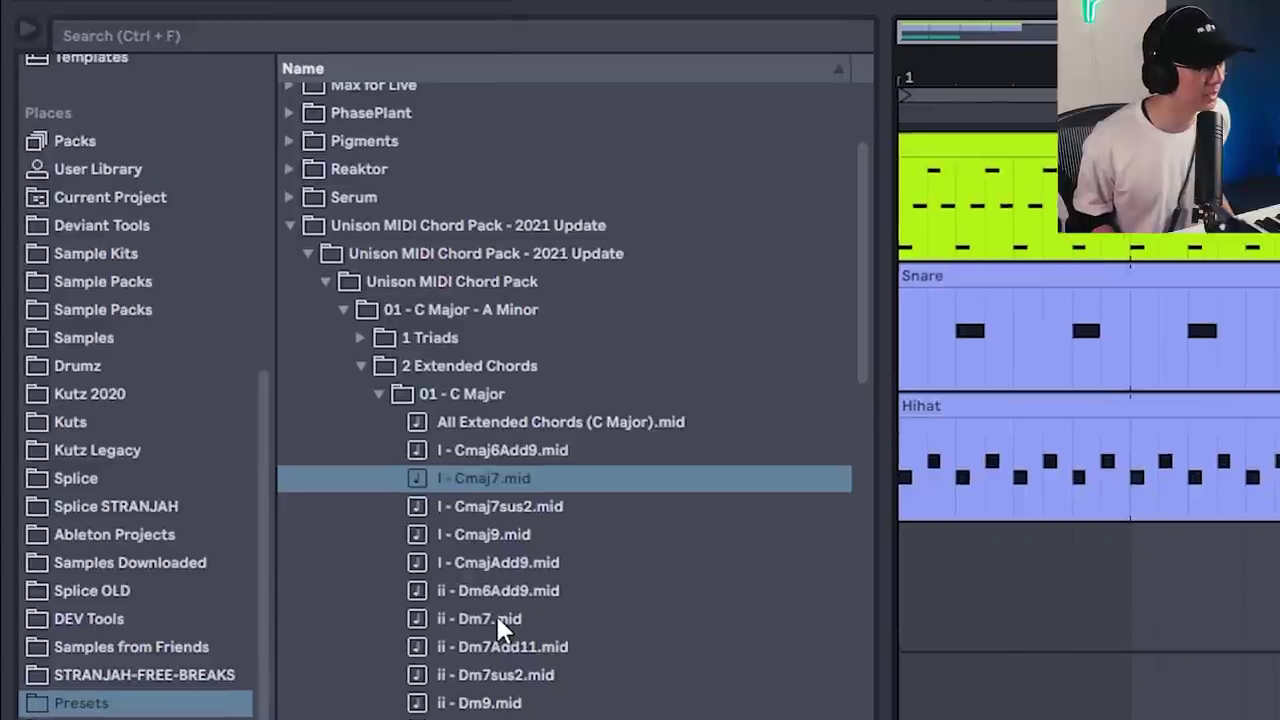
- Audition the ii chords, place ii - Dm7Add11 at bar 3 of the Pigments track and play the sequence from the start
left_click(498, 620)
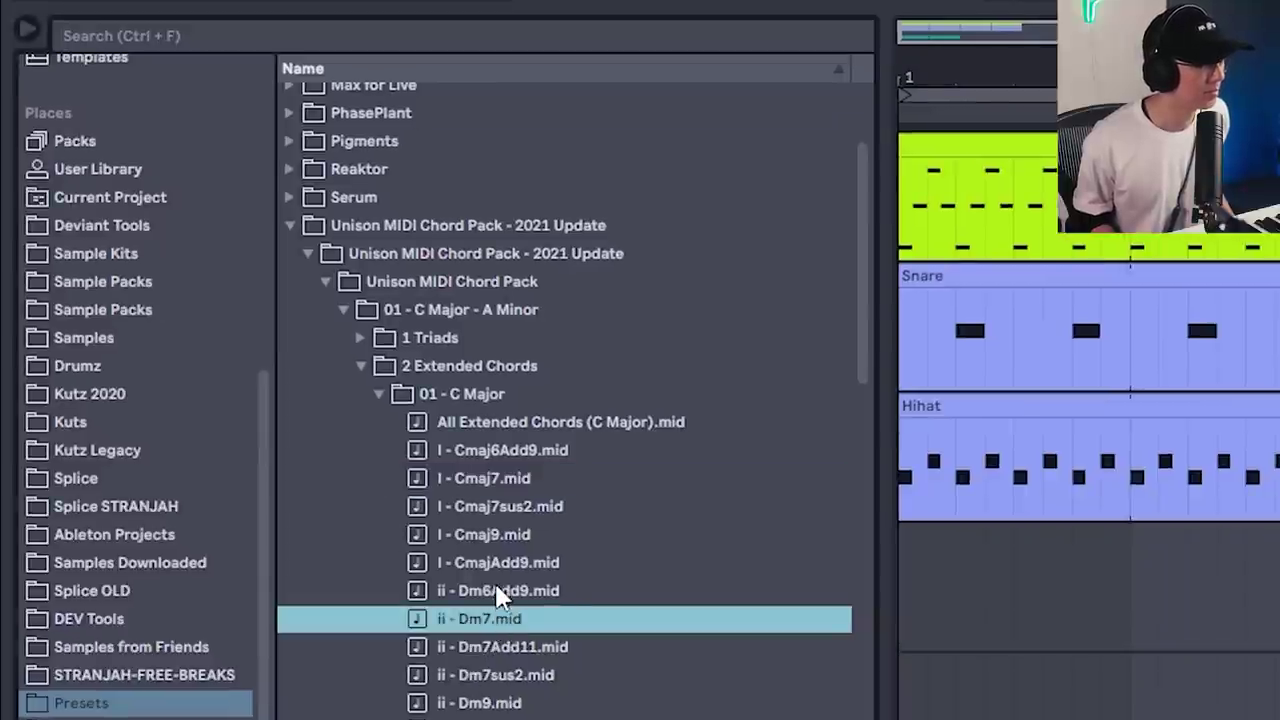
left_click(508, 648)
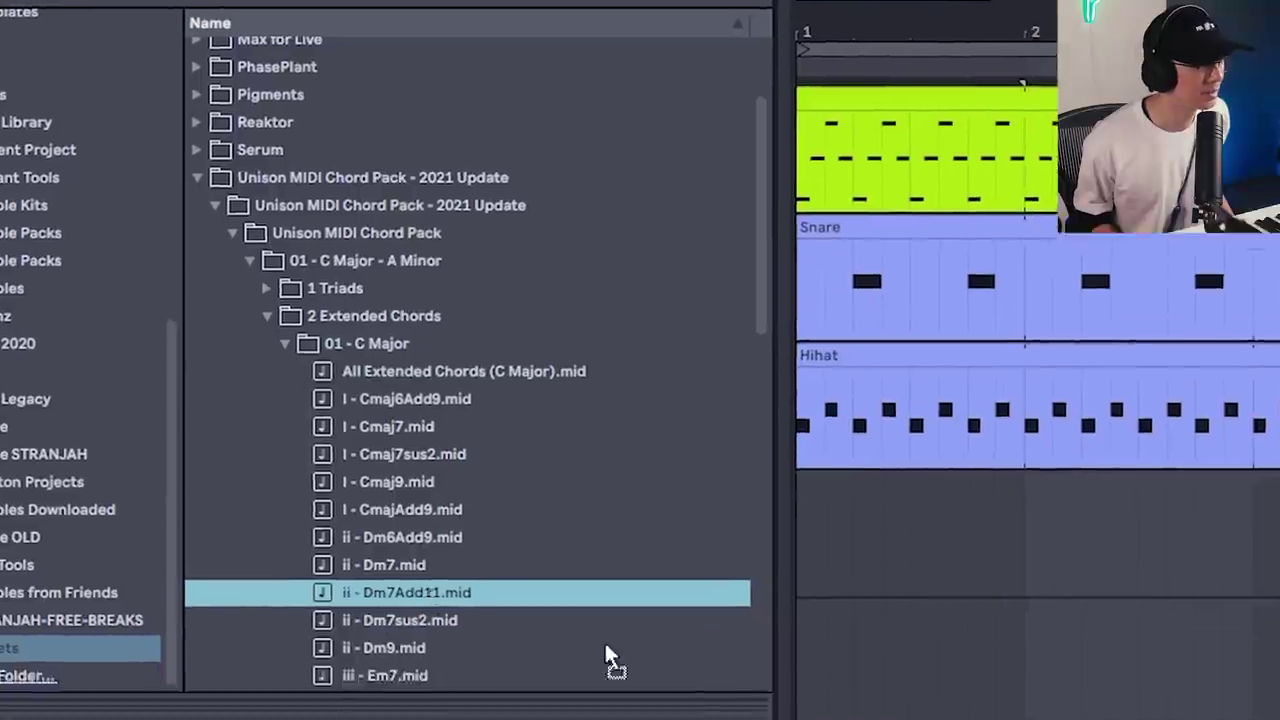
left_click_drag(500, 647, 1279, 719)
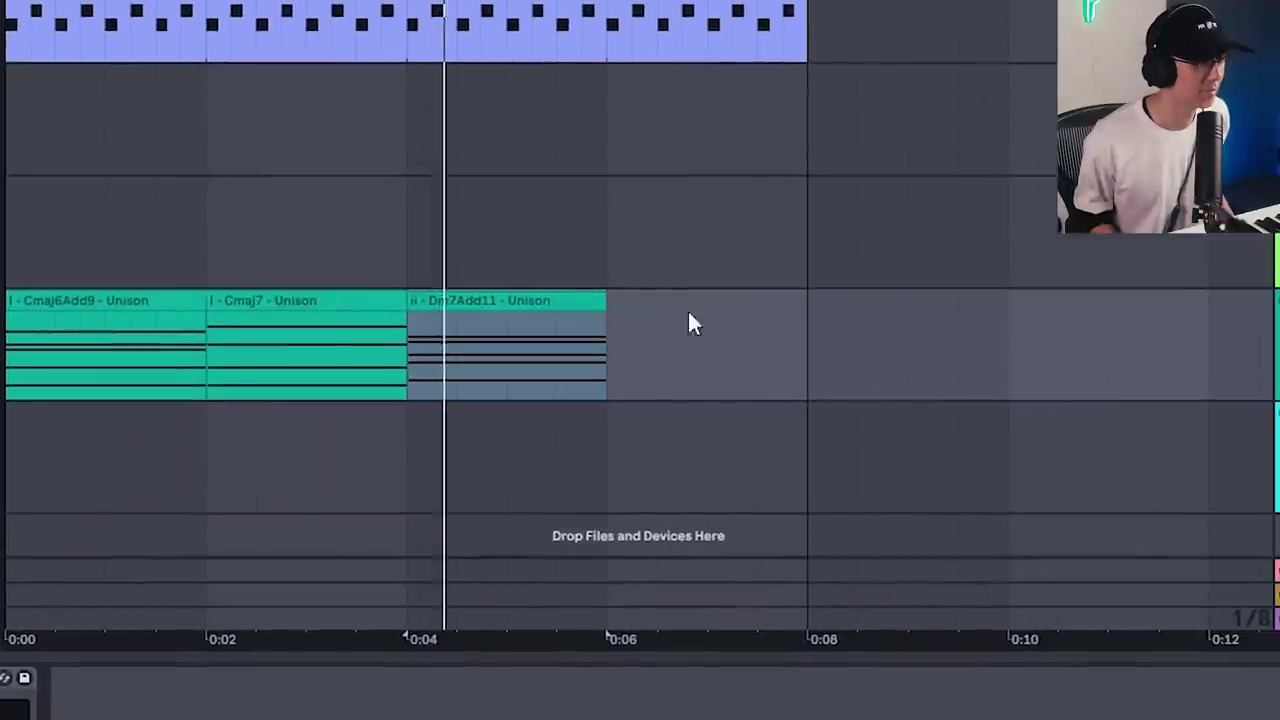
left_click(13, 254)
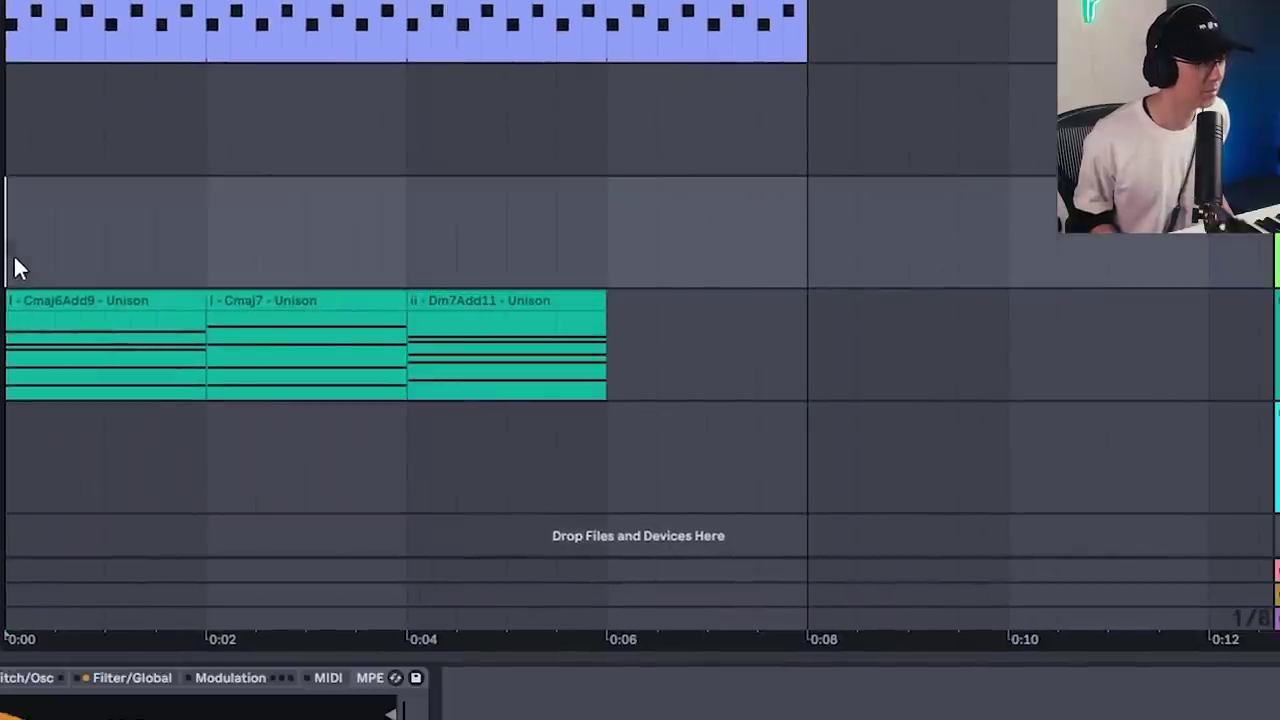
key("space")
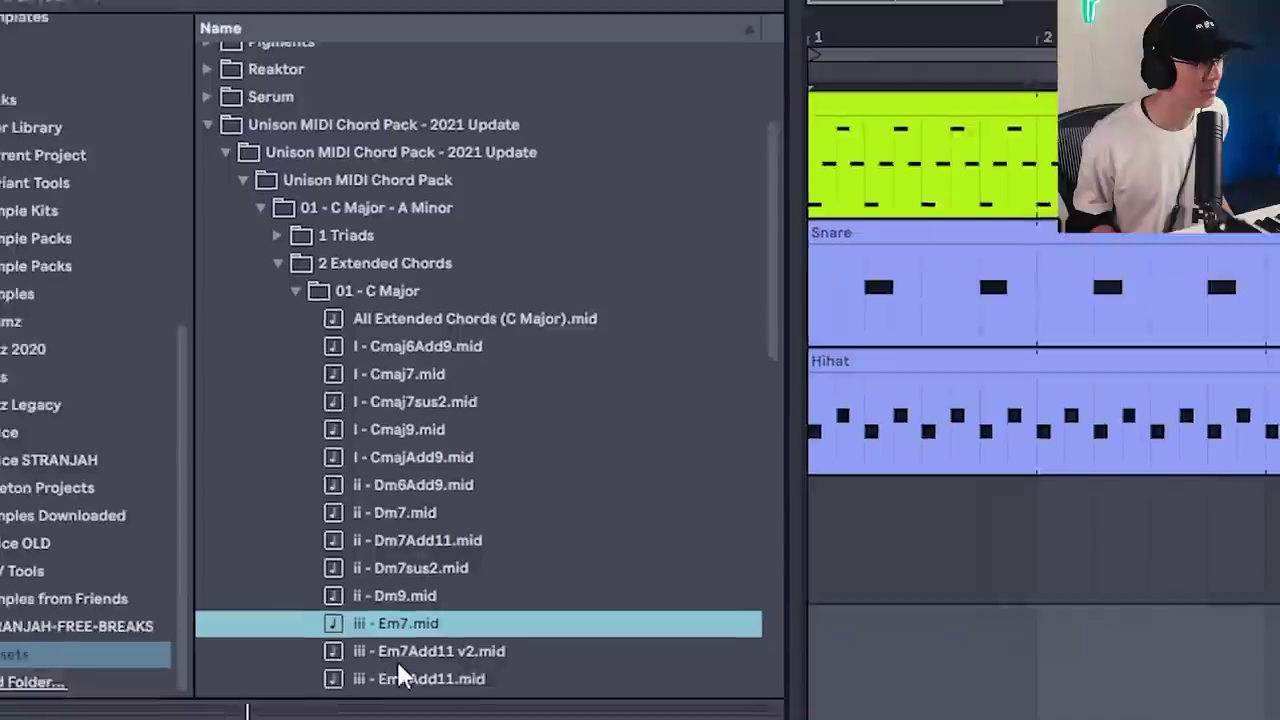
- Audition the Em and Fmaj extended chords, then add IV - Fmaj7 at bar 4 and play the four-chord progression
left_click(400, 675)
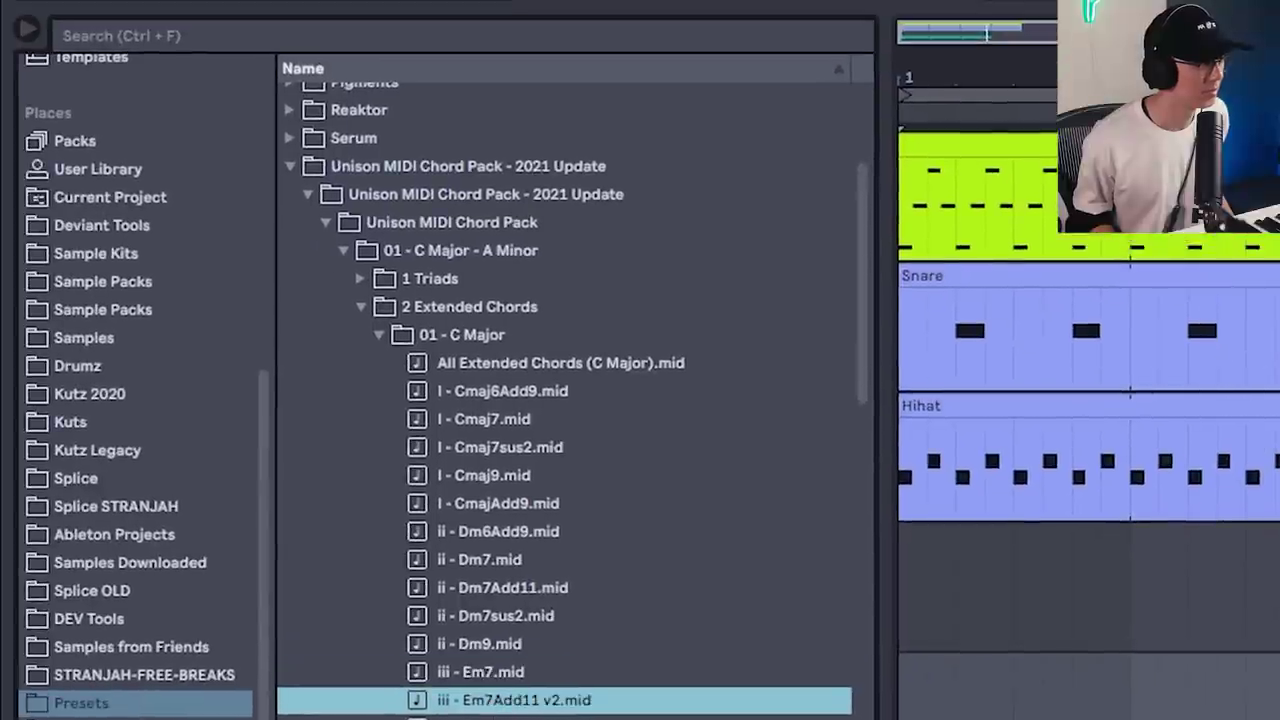
left_click(500, 716)
left_click(502, 670)
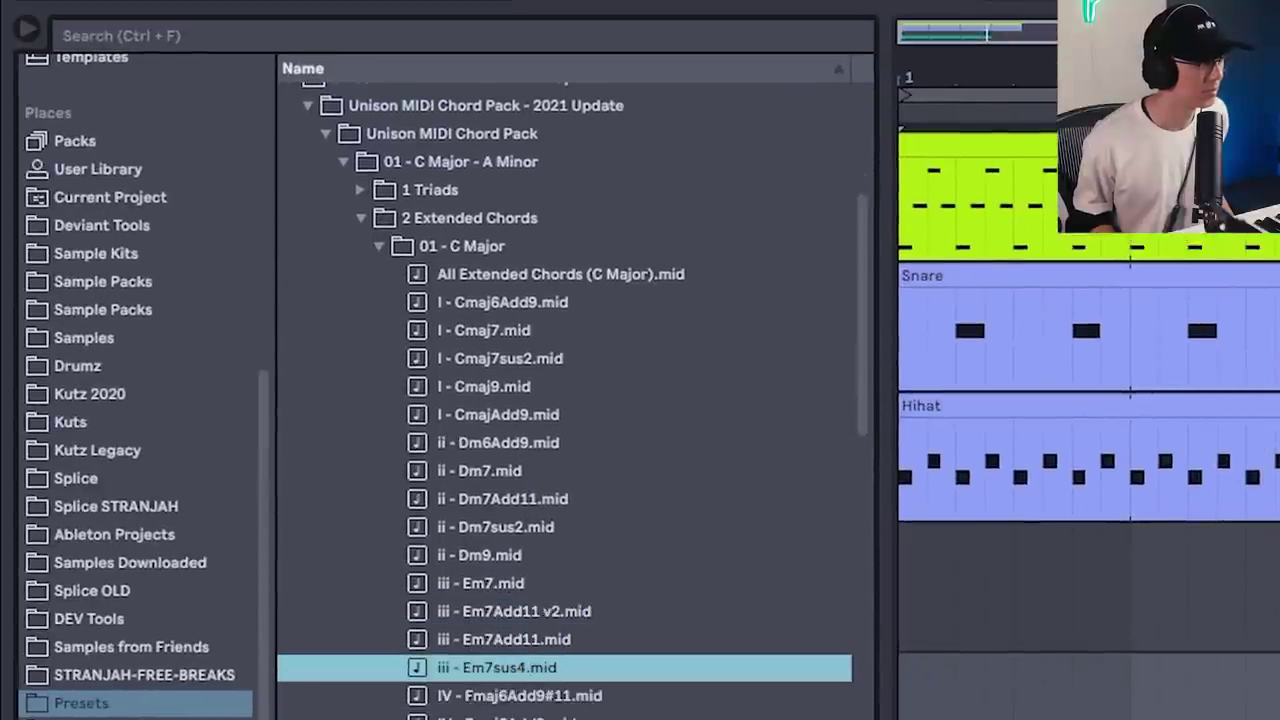
left_click(519, 705)
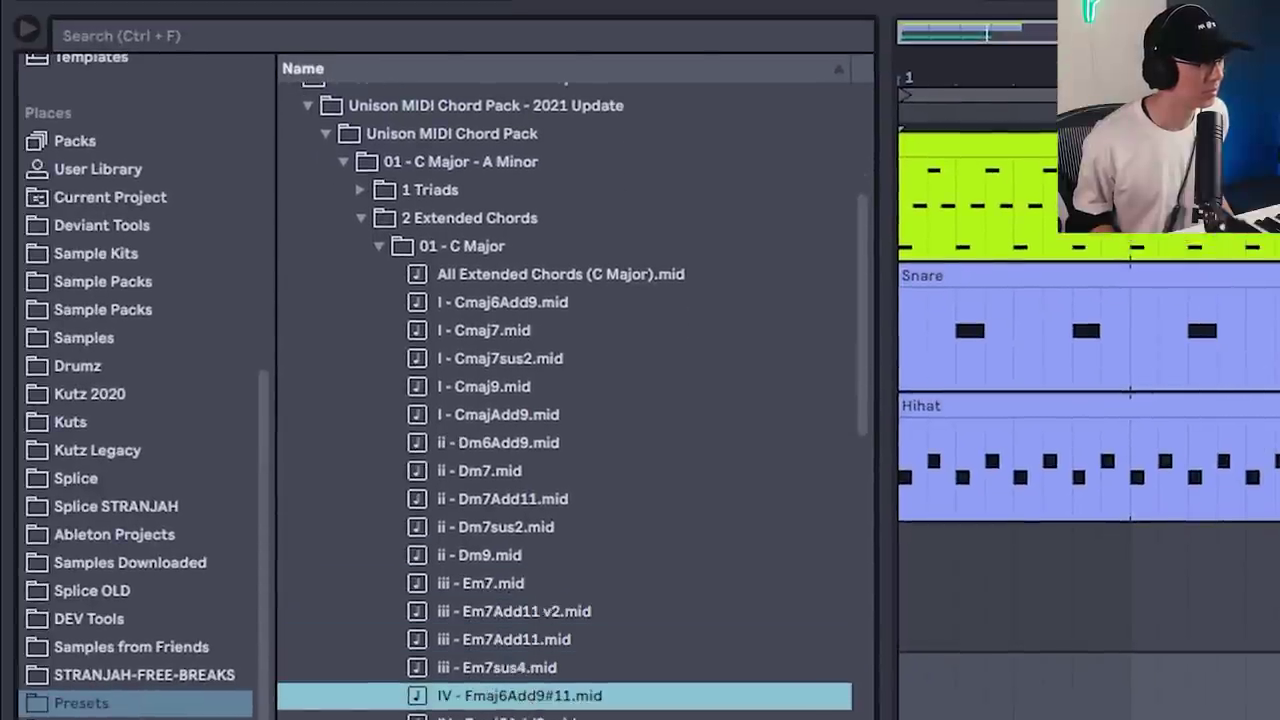
left_click(509, 608)
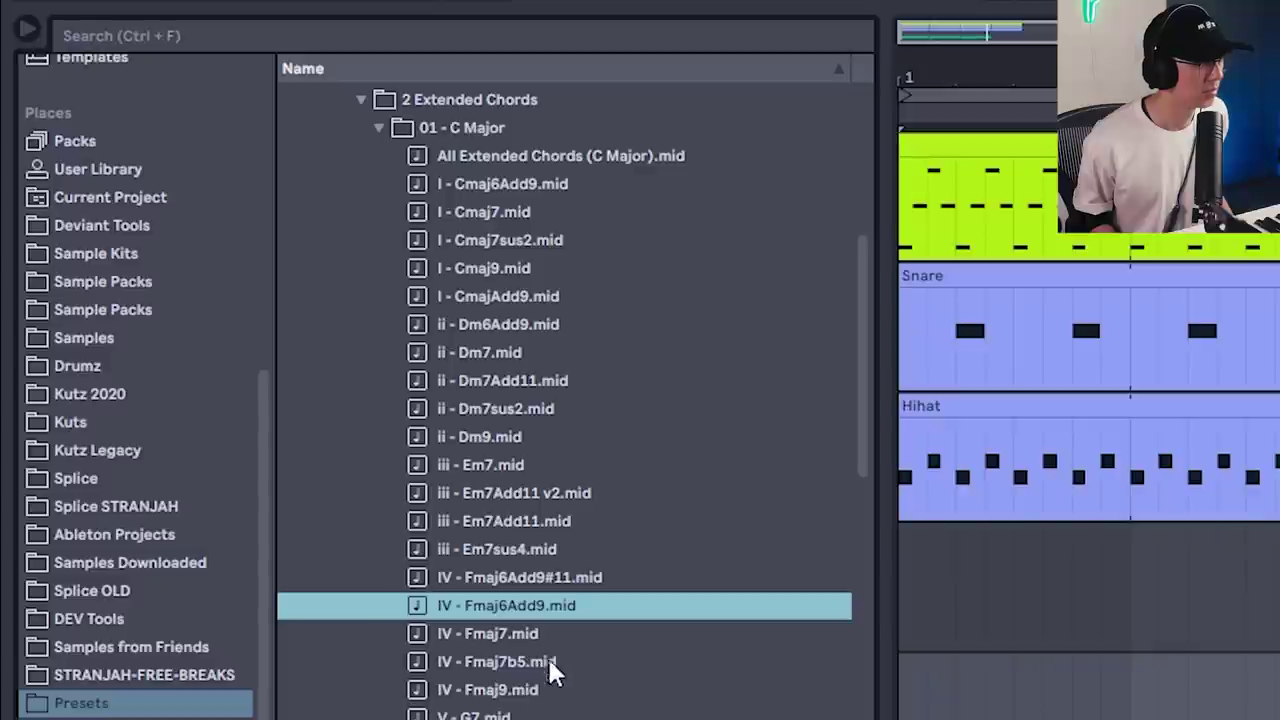
scroll(553, 673, "down", 3)
left_click(475, 548)
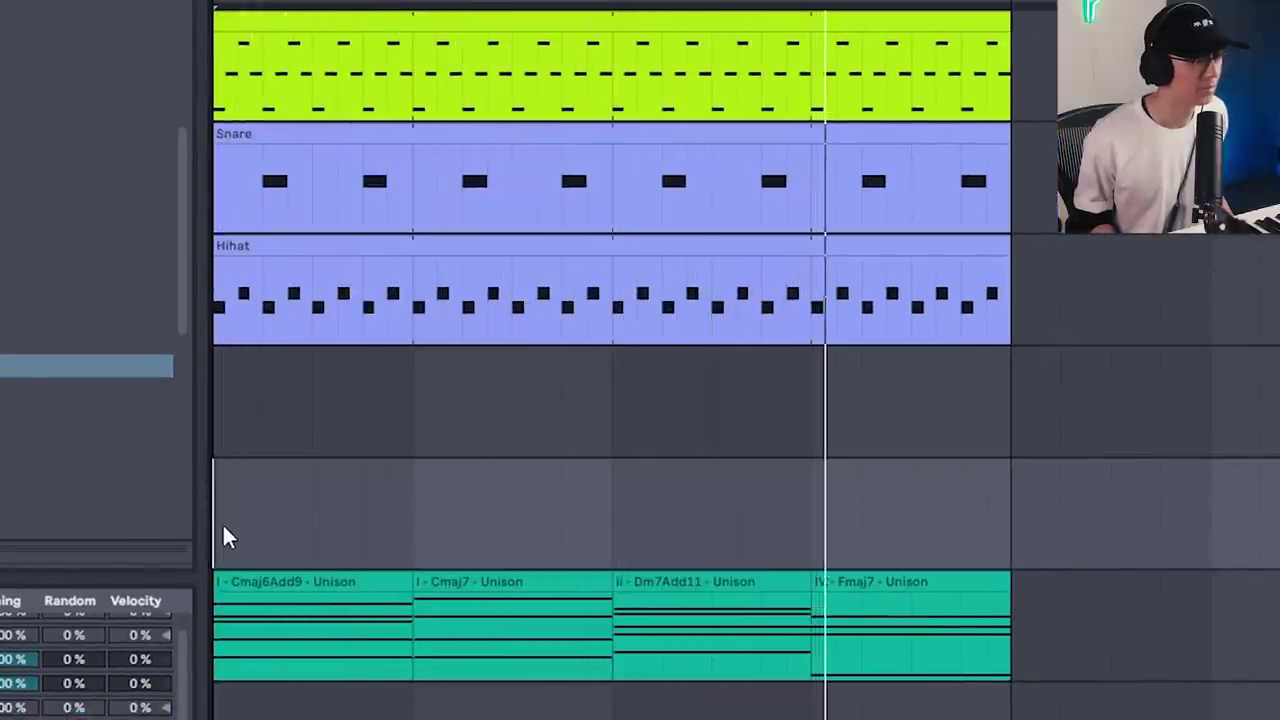
key("space")
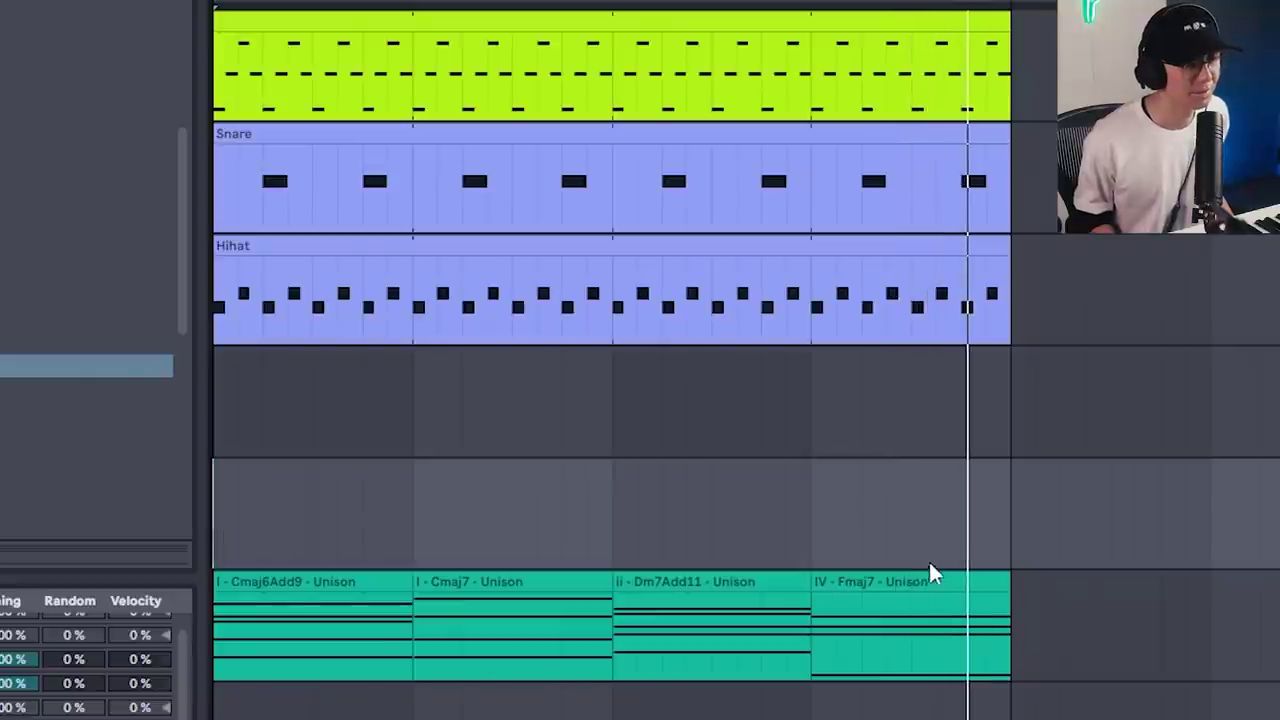
- Open the four chord clips together in the note editor and shorten all their notes to 1/16-note stabs
left_click(390, 583)
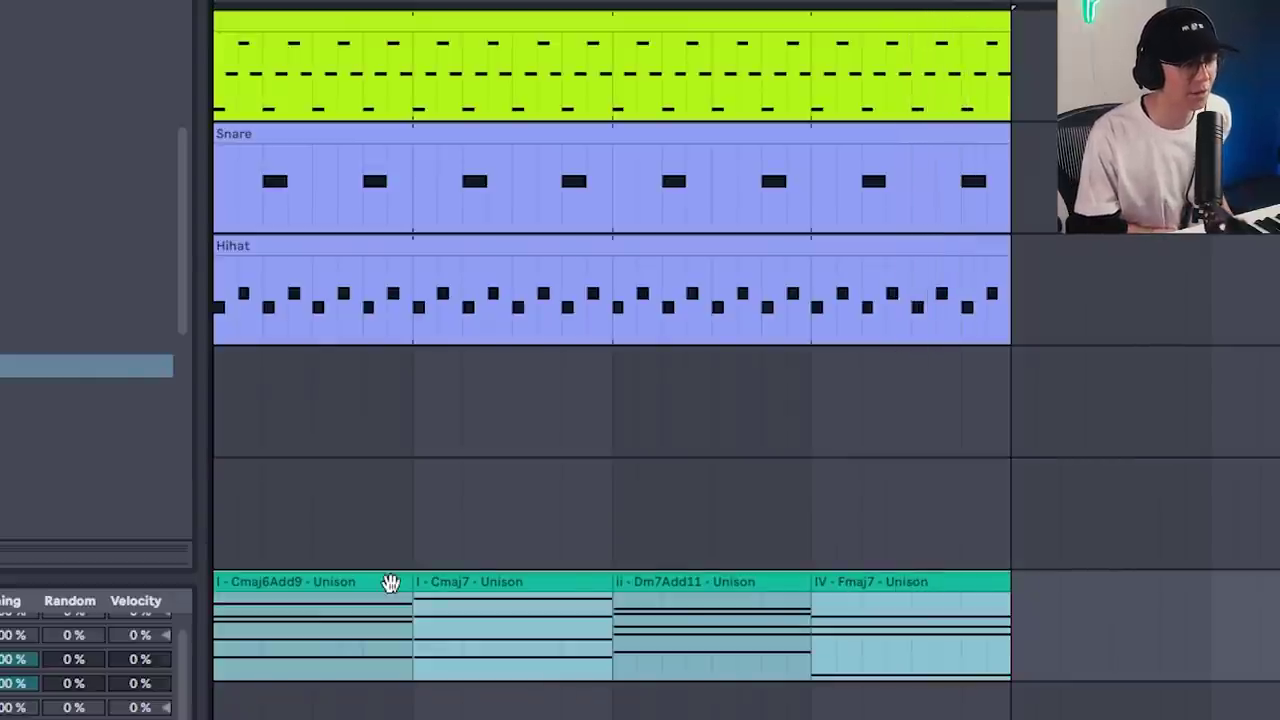
double_click(390, 583)
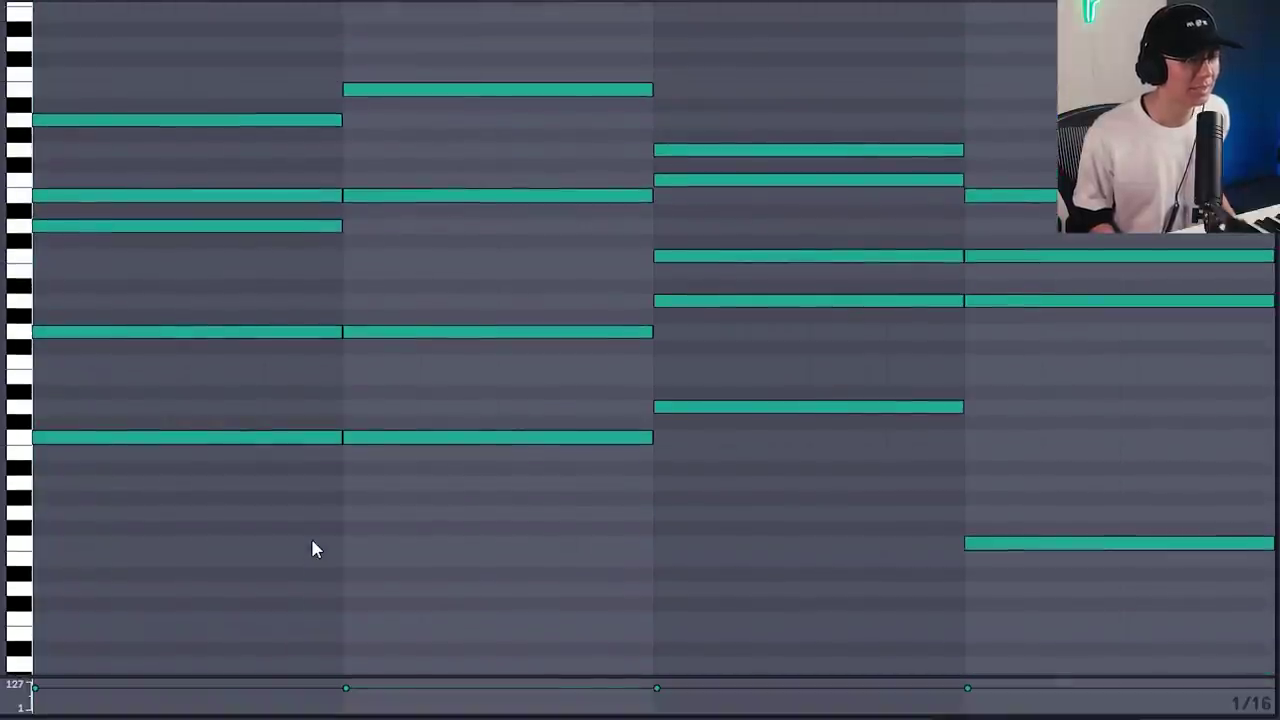
key("ctrl+a")
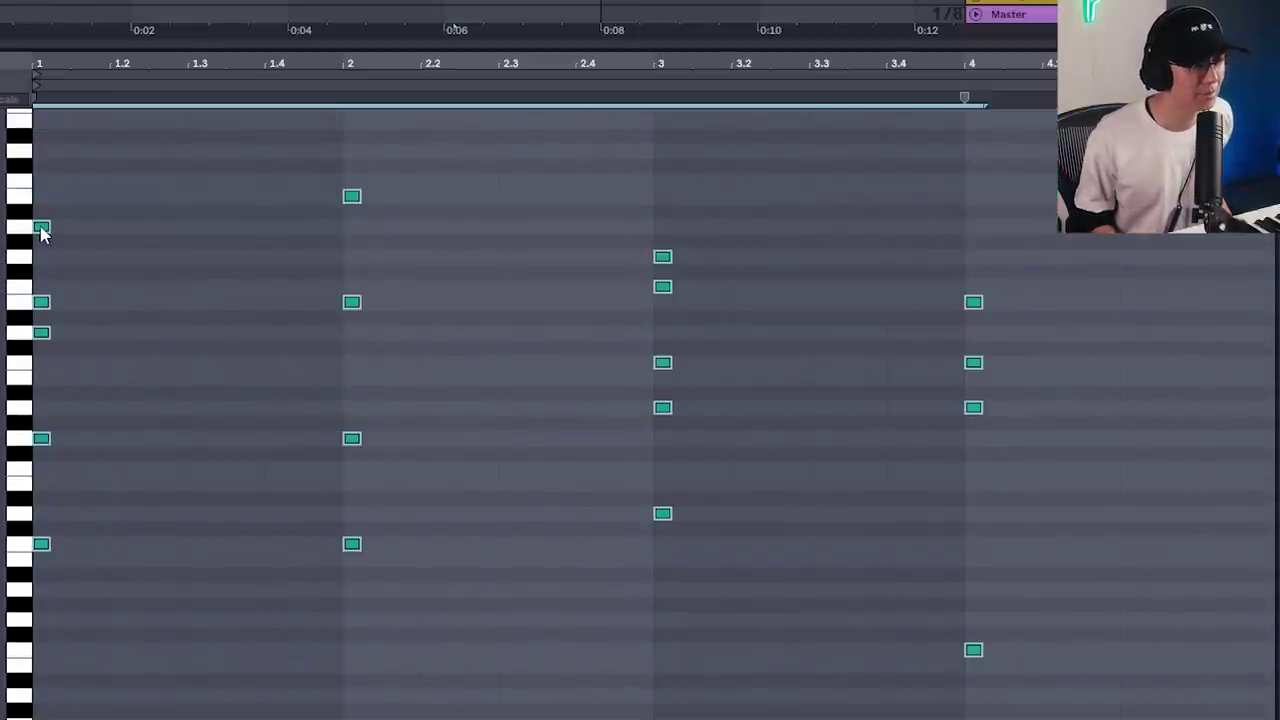
- Repeat the chord stabs every three sixteenth notes until six stabs fill each of the four bars
key("space")
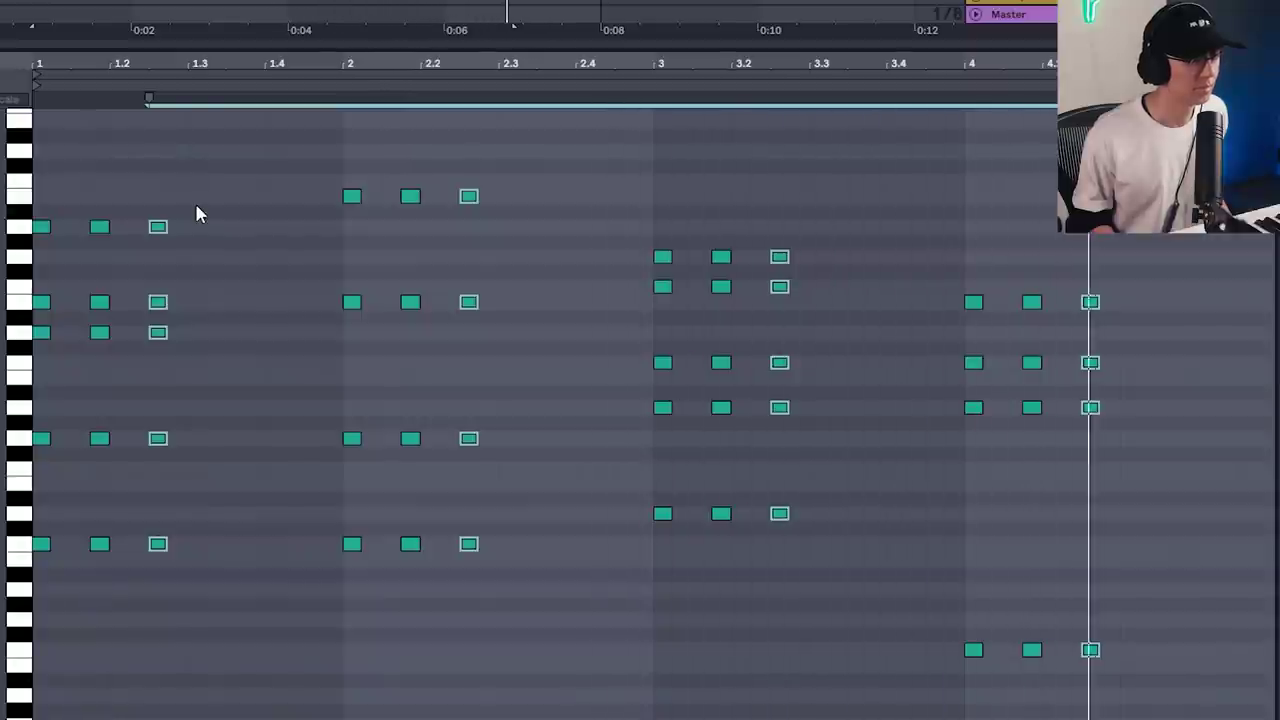
key("space")
key("ctrl+a")
left_click_drag(40, 231, 215, 231)
- Shift the last chord stab in each of the four bars one sixteenth note earlier and play the rhythm
left_click_drag(315, 187, 337, 568)
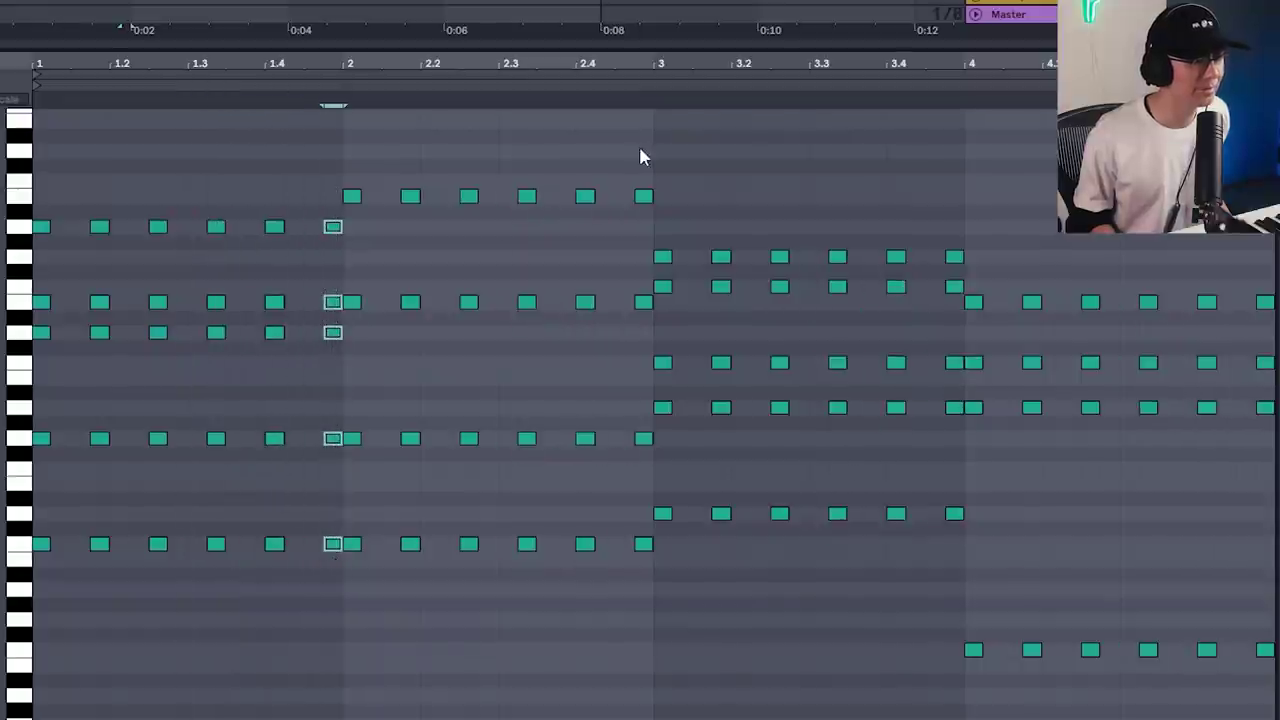
left_click_drag(606, 369, 650, 560)
key("Left")
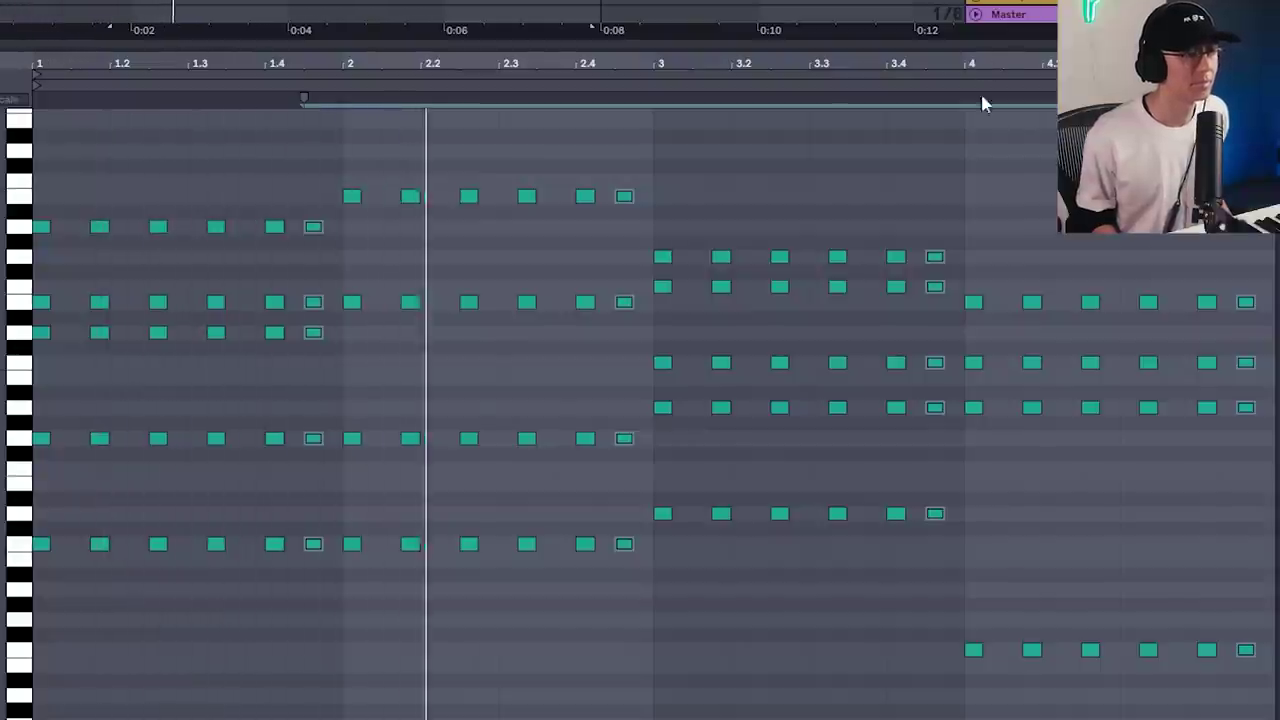
left_click(971, 160)
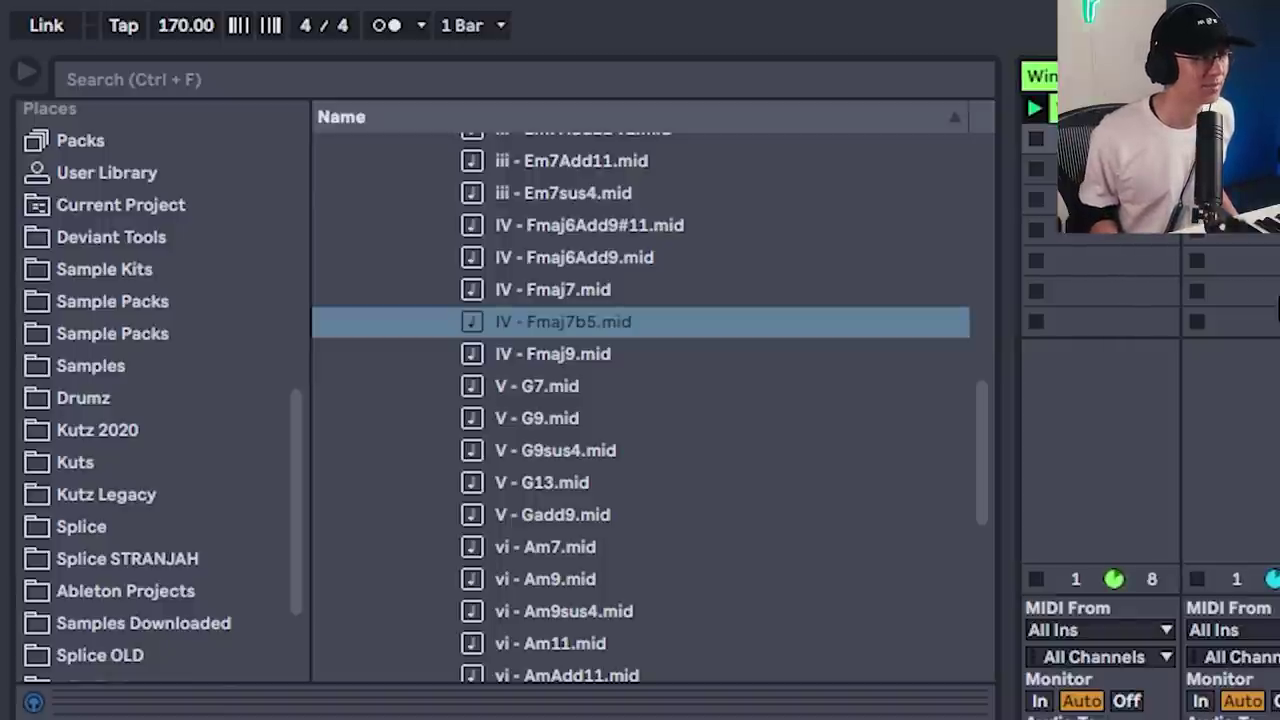
- Load IV - Fmaj7b5 onto track 5 of the 170 BPM project, open its notes in the editor and play it
left_click(592, 321)
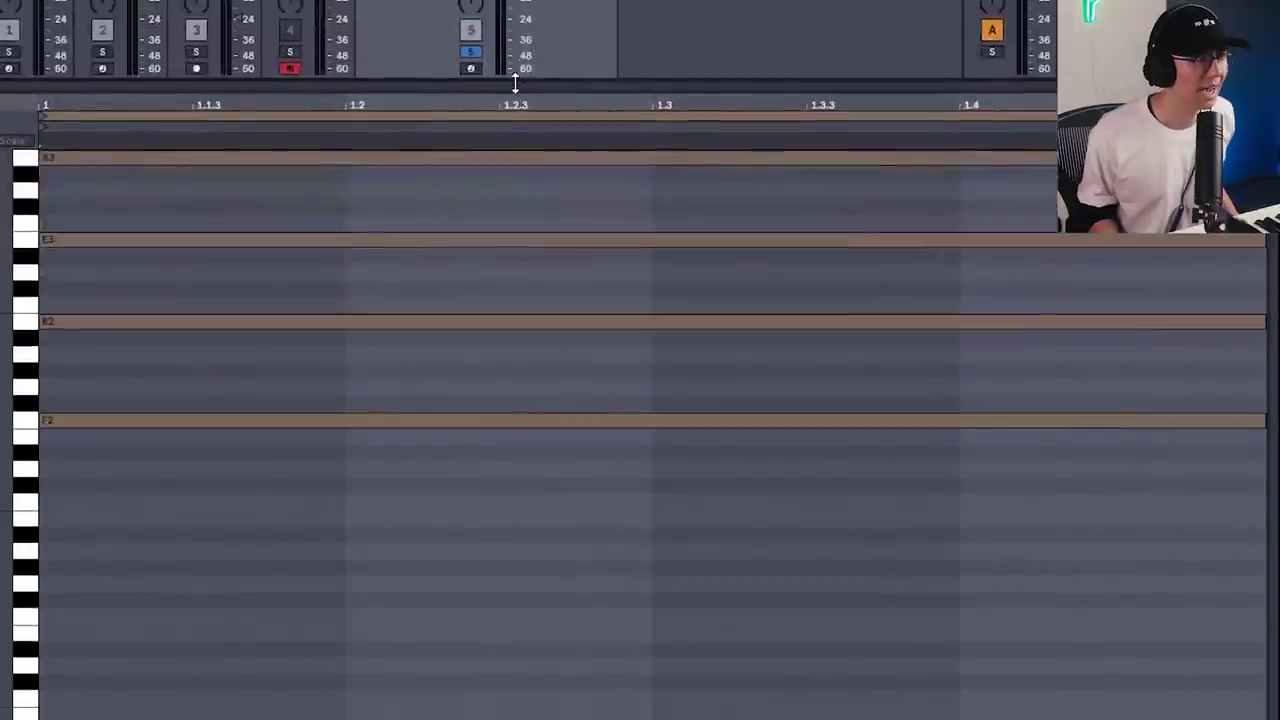
scroll(260, 494, "up", 3)
key("space")
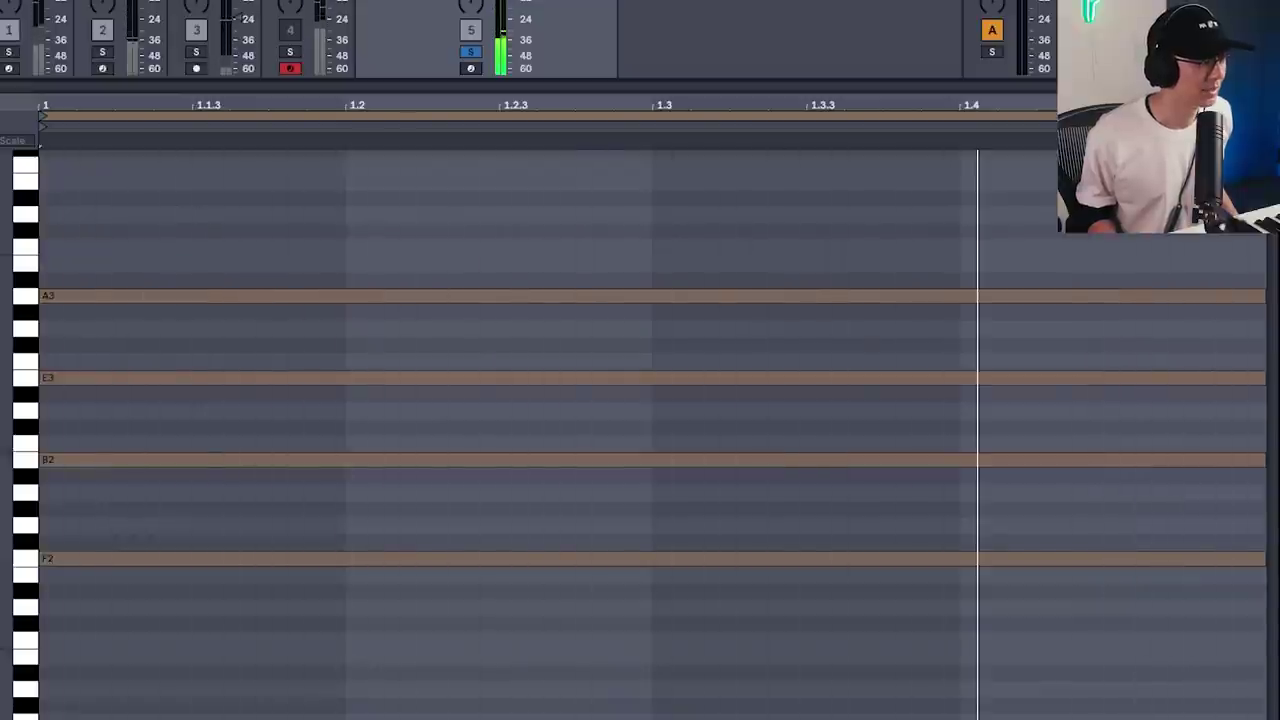
- Stretch all the chord's notes to four bars, transpose them up one octave and play the result
key("ctrl+a")
key("minus")
key("minus")
key("minus")
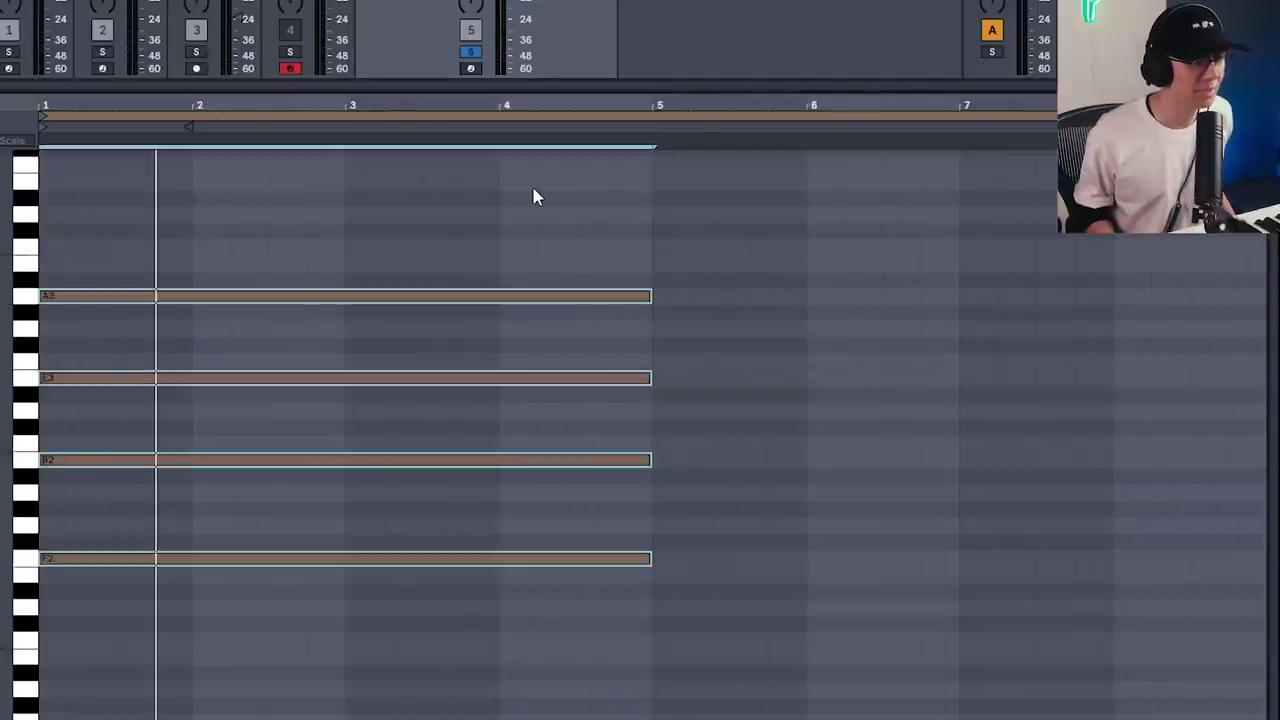
key("shift+Up")
key("space")
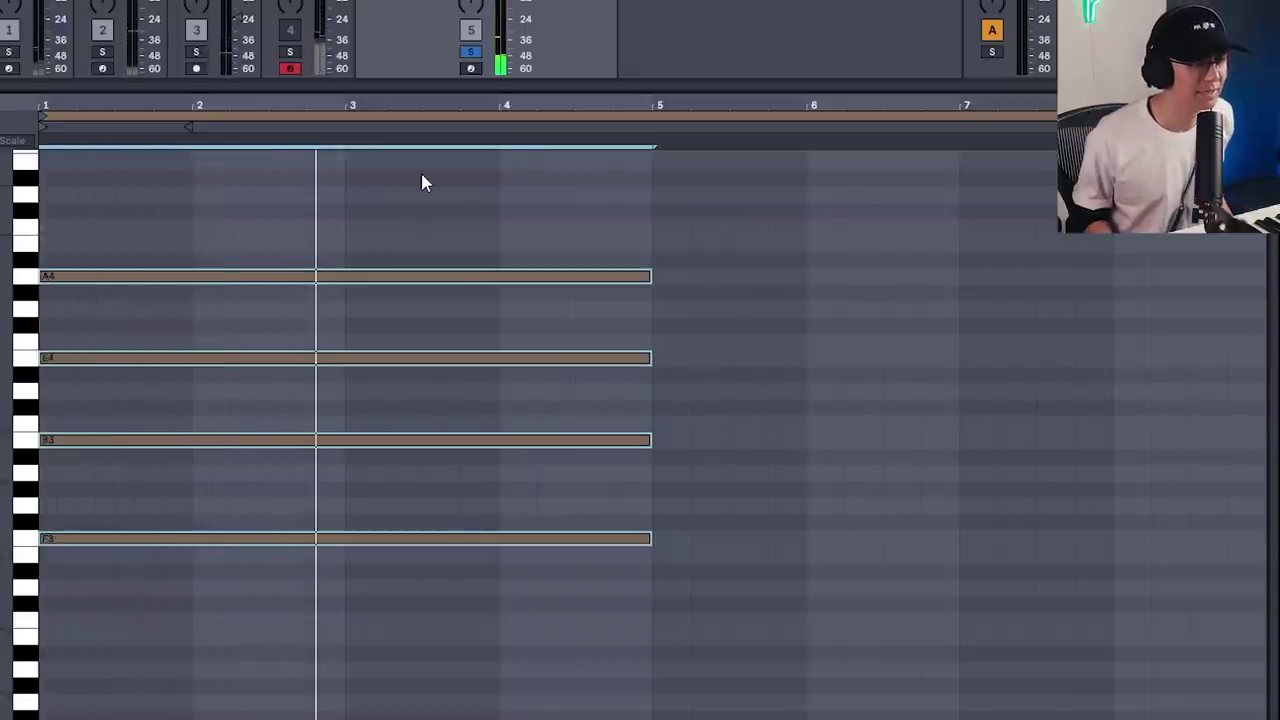
- Duplicate the four-bar chord to bar 5, transpose the copy up one semitone and play the clip
key("ctrl+d")
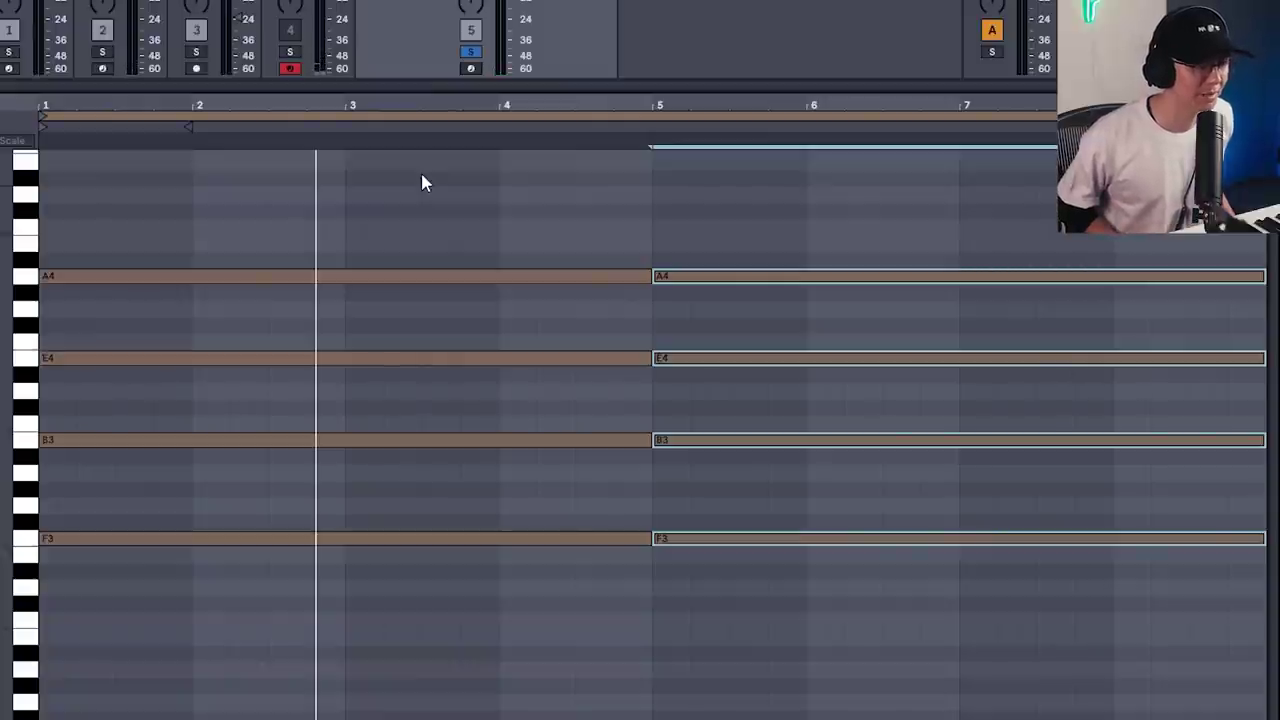
key("Up")
key("space")
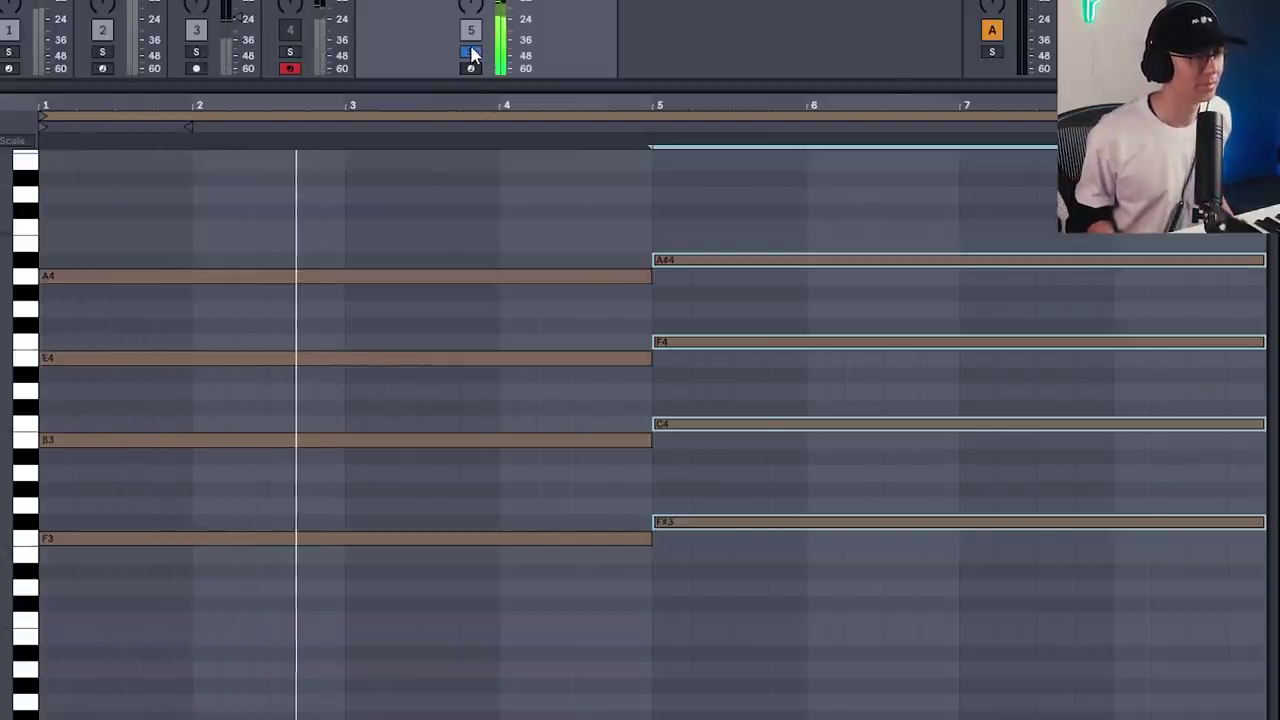
left_click(486, 166)
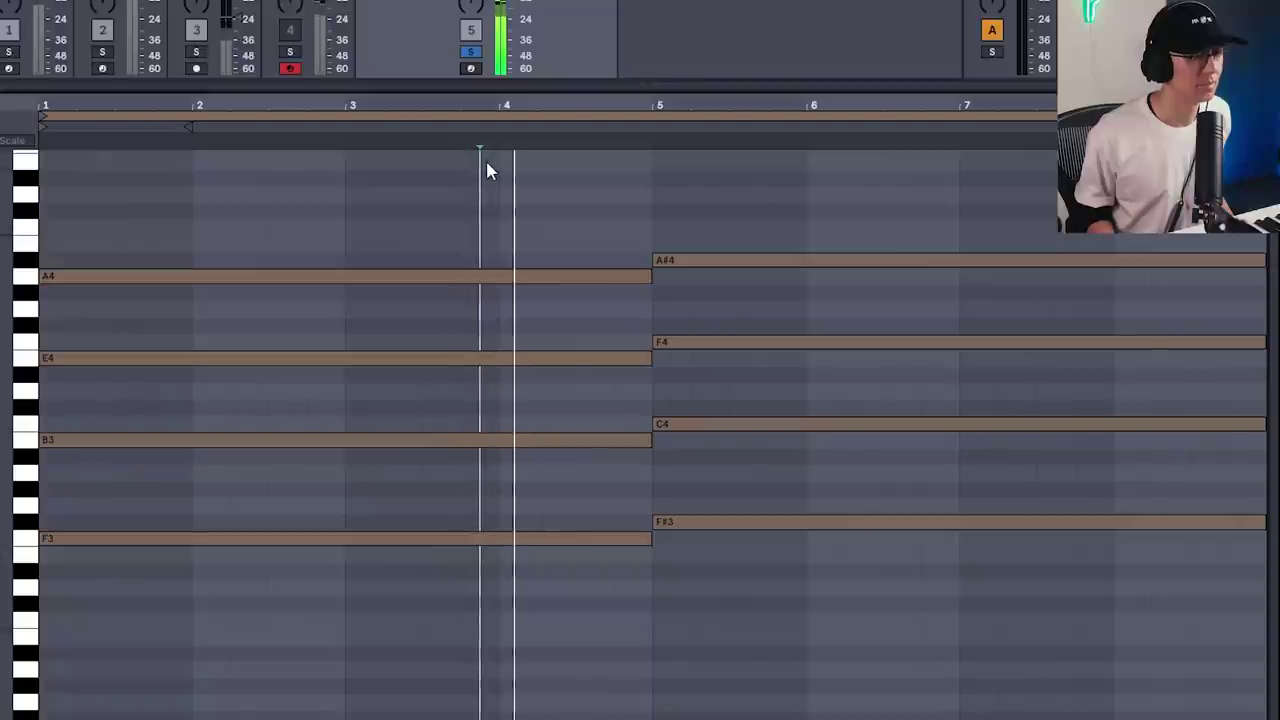
- Turn off solo on track 5
left_click(473, 53)
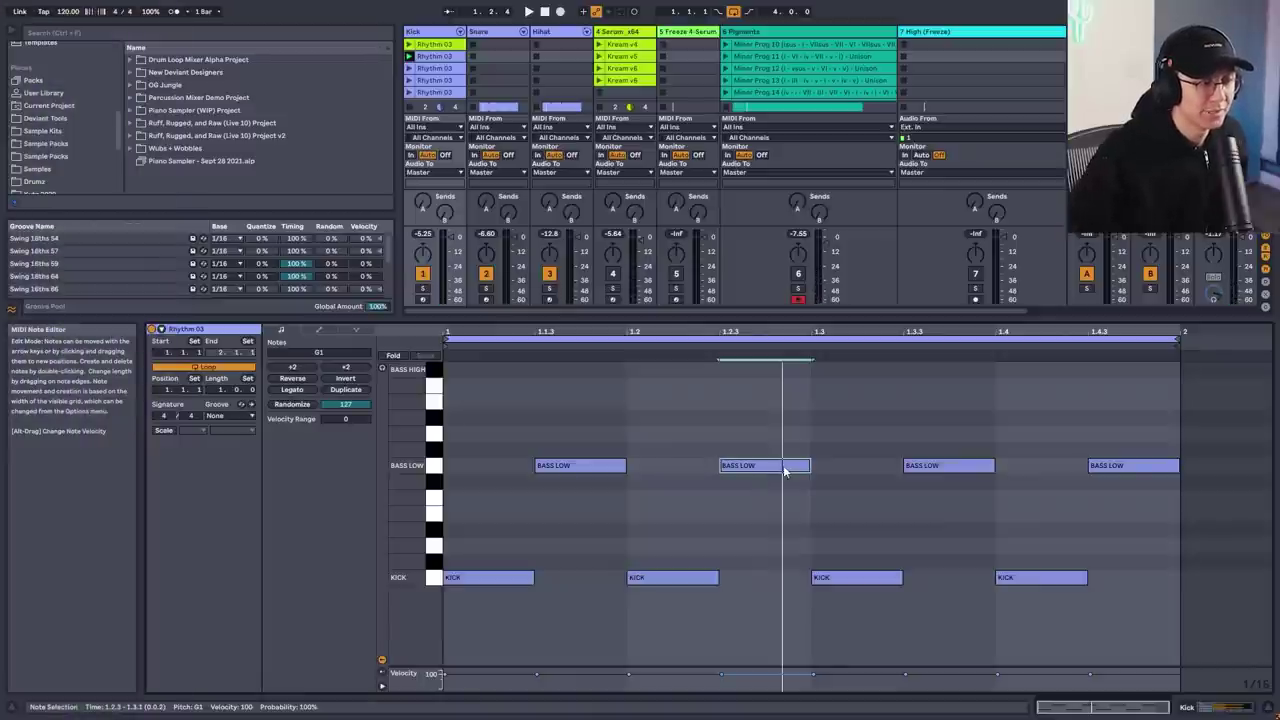
- Shift the BASS LOW note at 1.2.3 one sixteenth later and the one at 1.3.3 one sixteenth earlier, playing the rhythm
key("Right")
key("space")
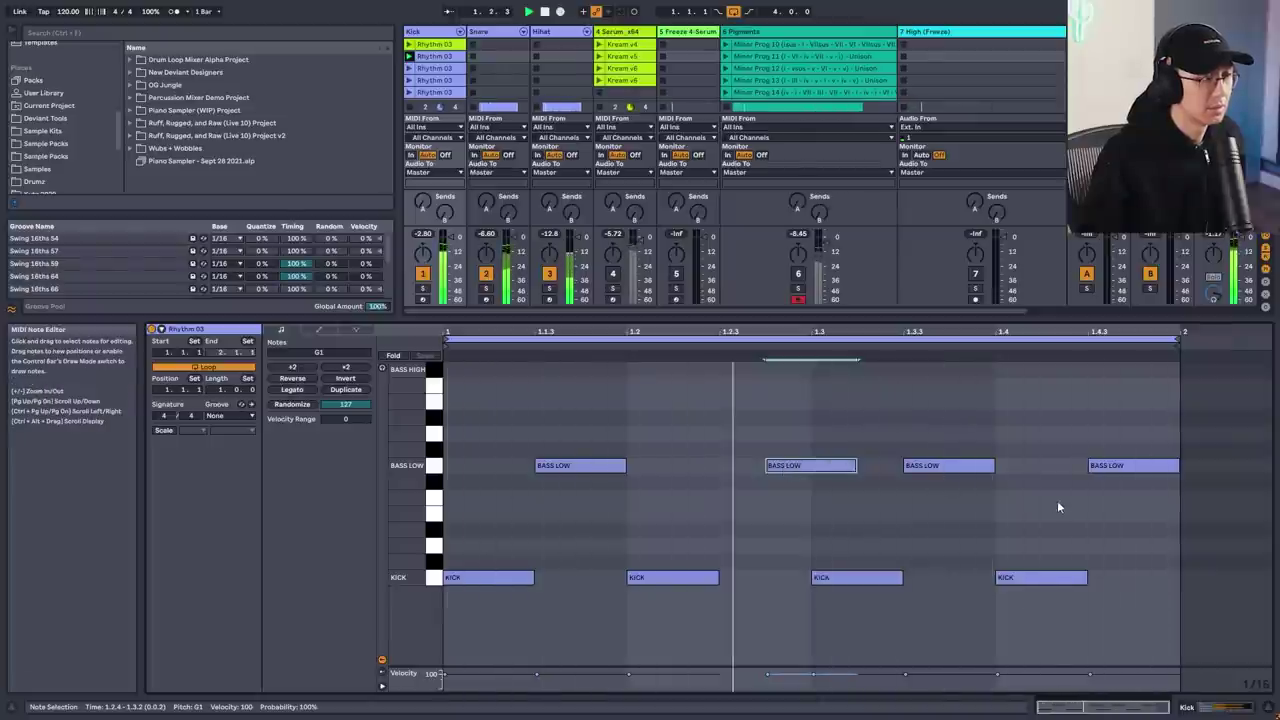
left_click(963, 466)
key("Left")
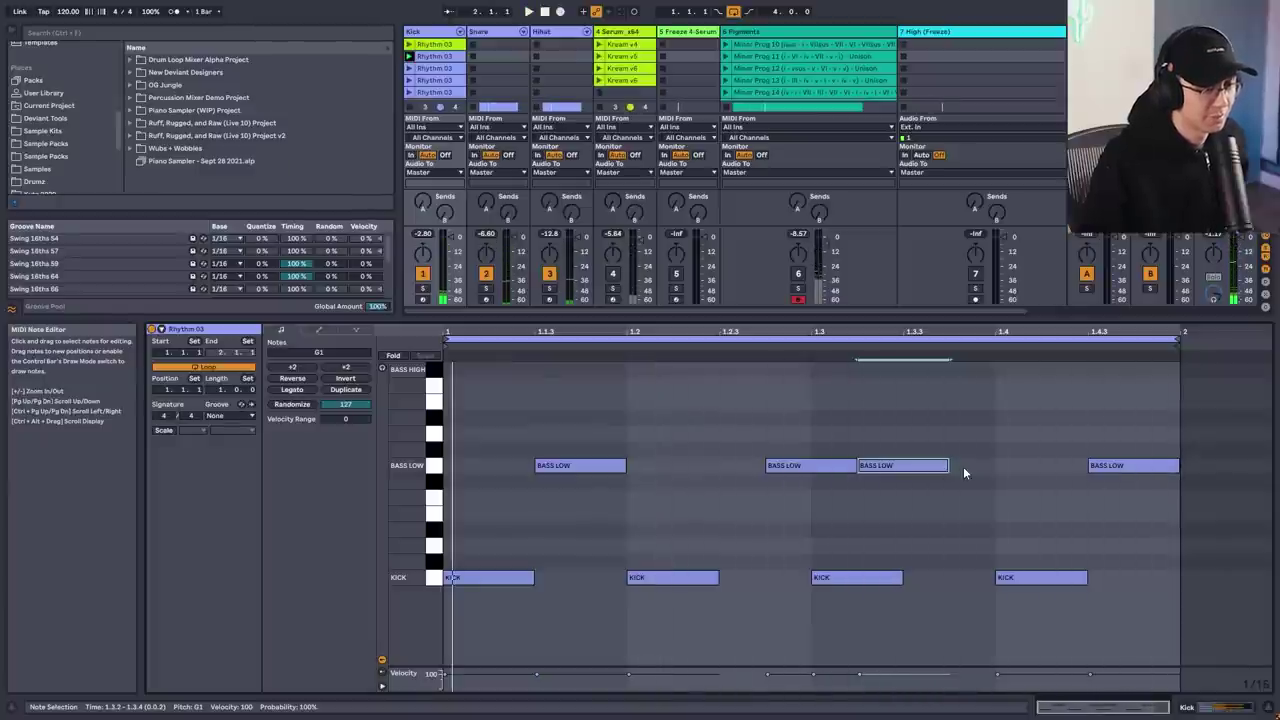
- Add a sixteenth BASS LOW note at 1.3.4 and move the one at 1.2.4 back to 1.2.3
double_click(963, 466)
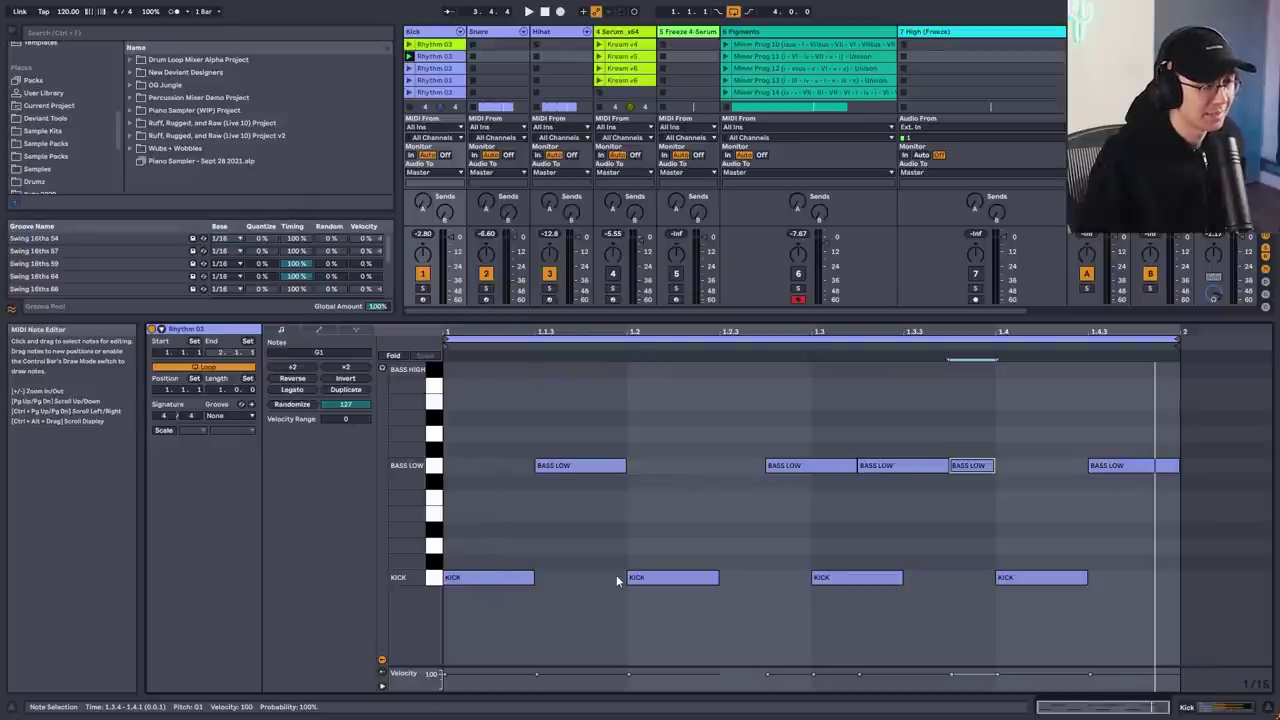
left_click(796, 470)
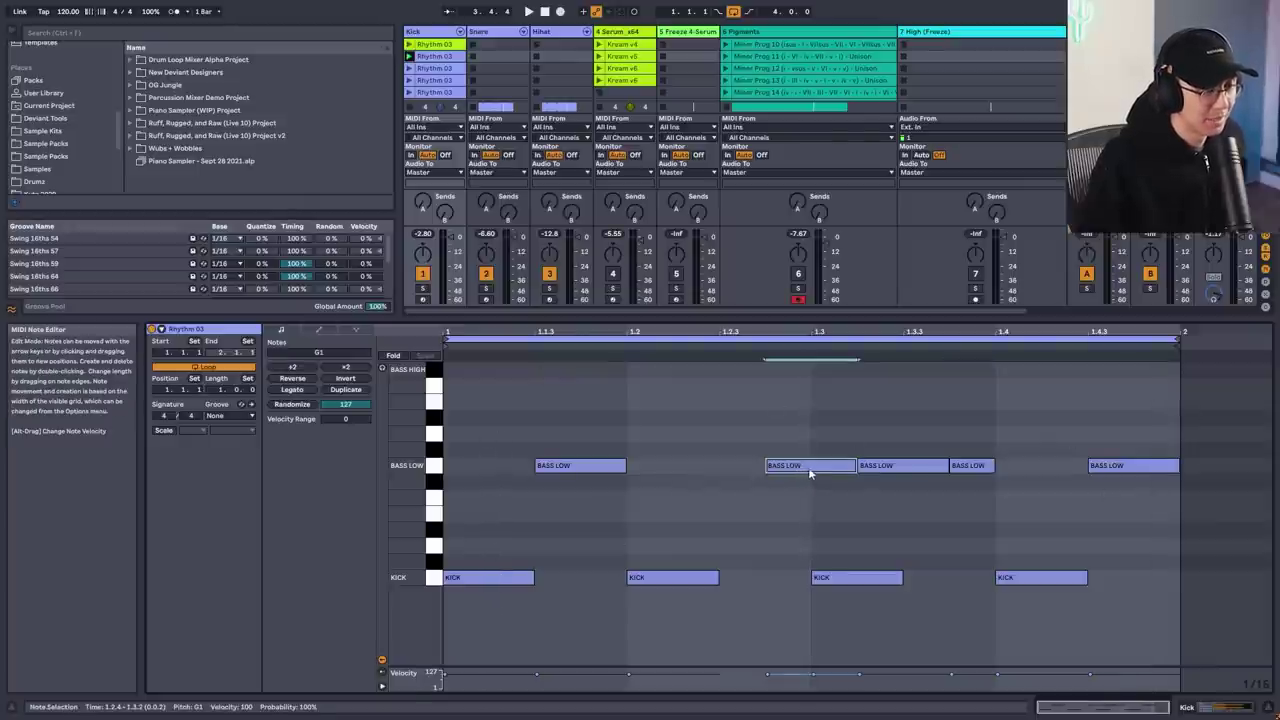
left_click_drag(810, 474, 766, 471)
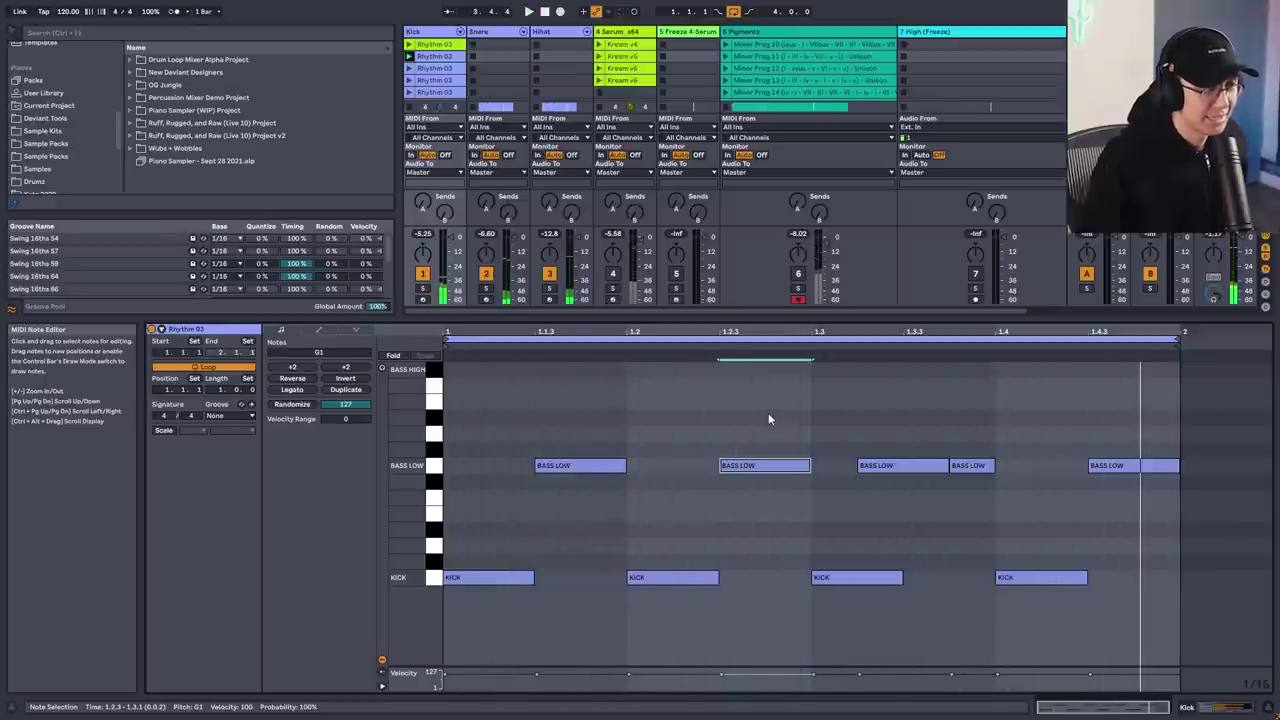
- Move the first BASS LOW note to 1.1.4, launch the next Rhythm 03 clip and shift its 1.2.3 note to 1.2.4
left_click_drag(600, 471, 646, 471)
left_click(410, 68)
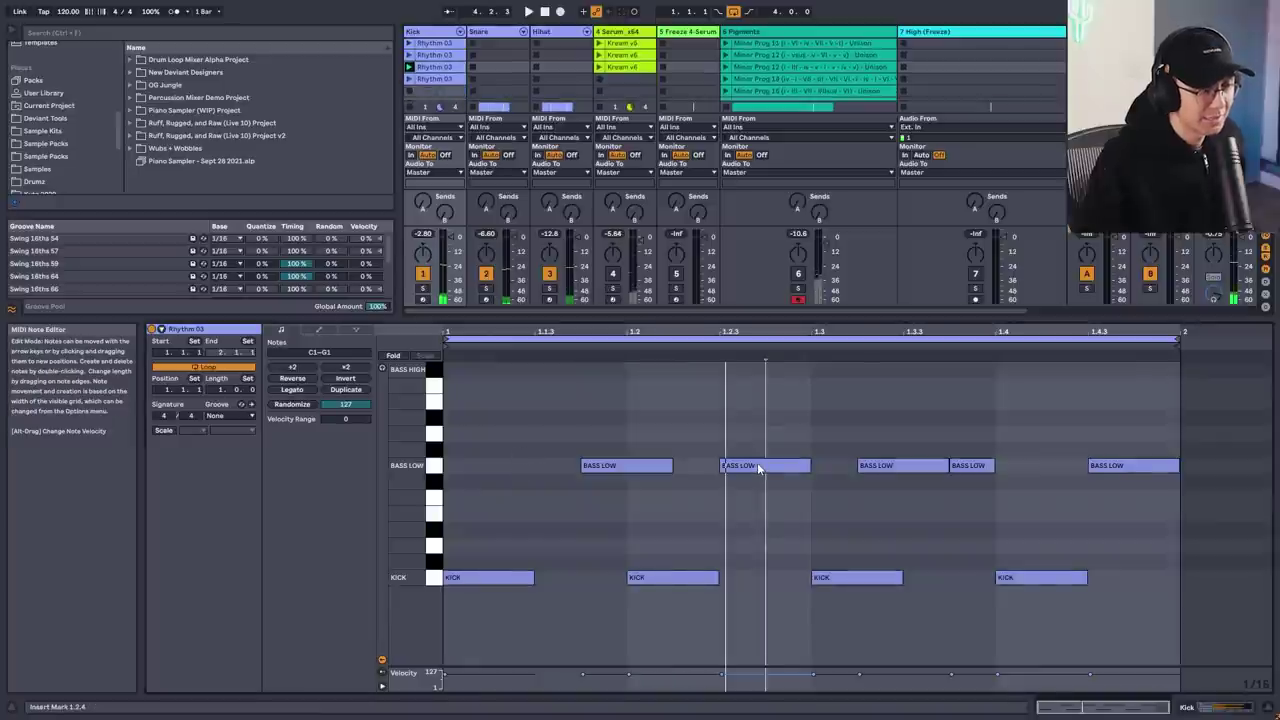
left_click_drag(762, 467, 808, 468)
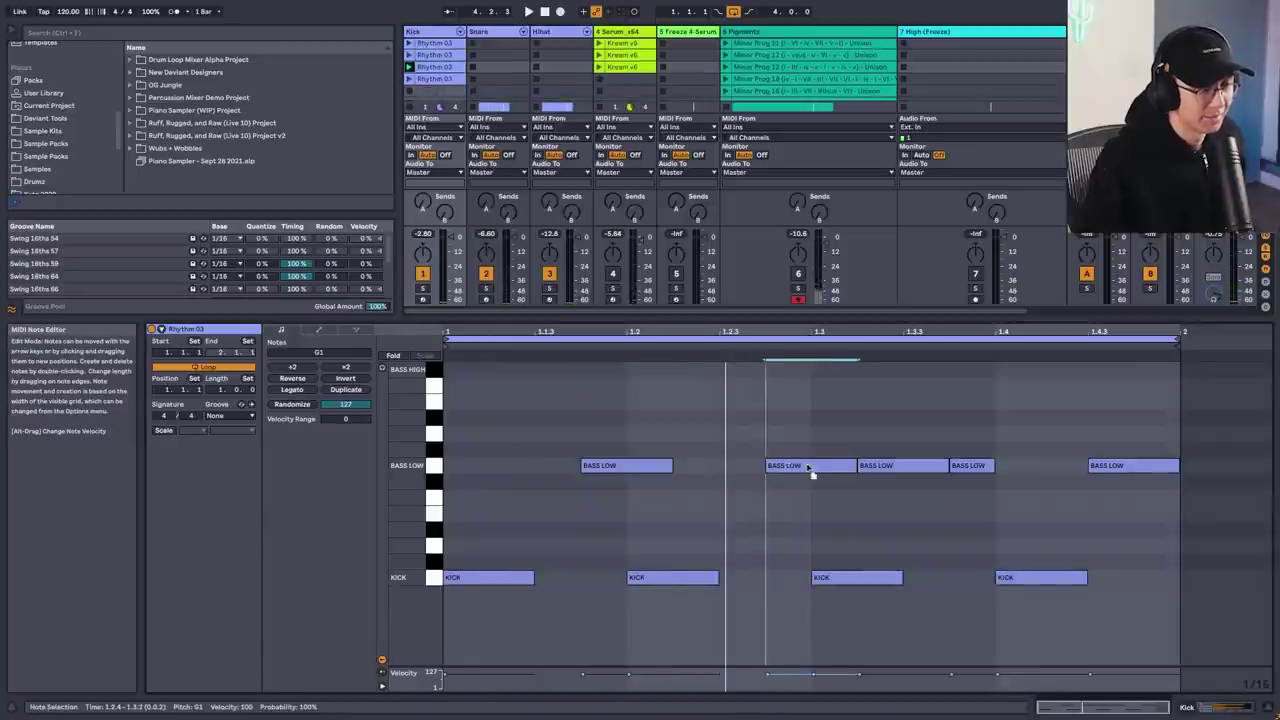
left_click(779, 404)
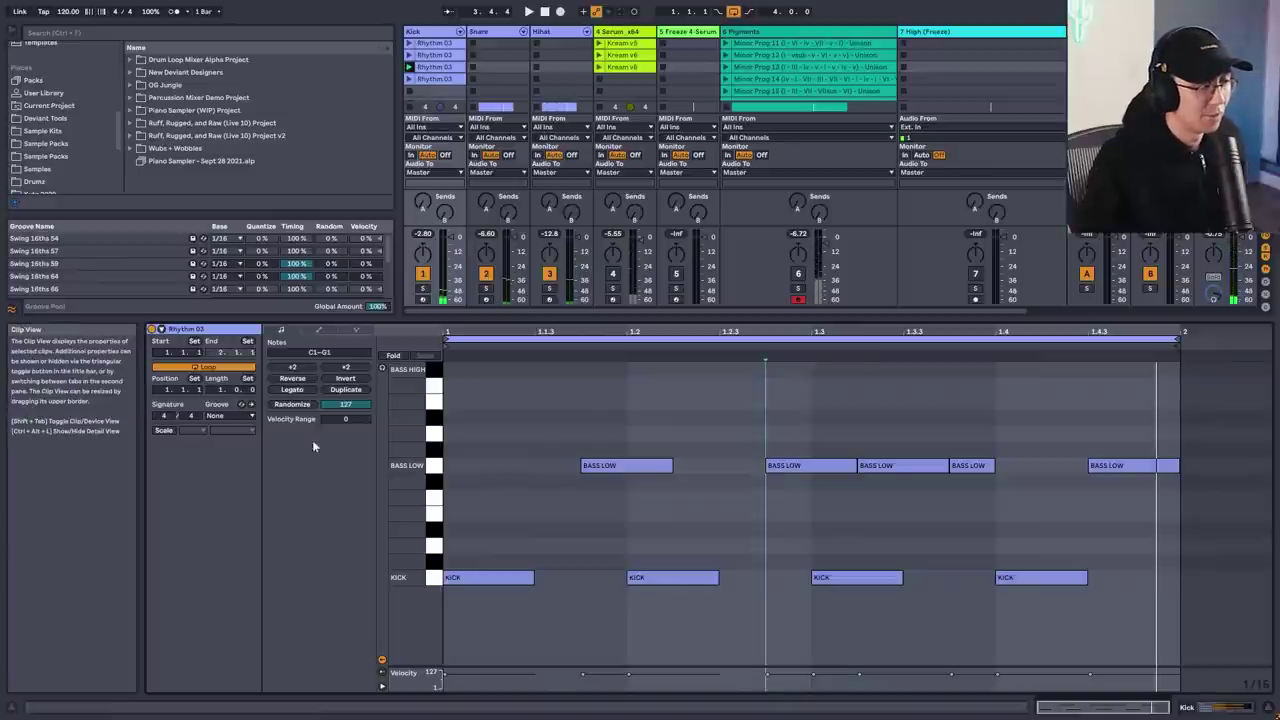
- Apply the Swing 16ths 64 groove to the Rhythm 03 clip, play it and switch to another swing groove for comparison
left_click(238, 416)
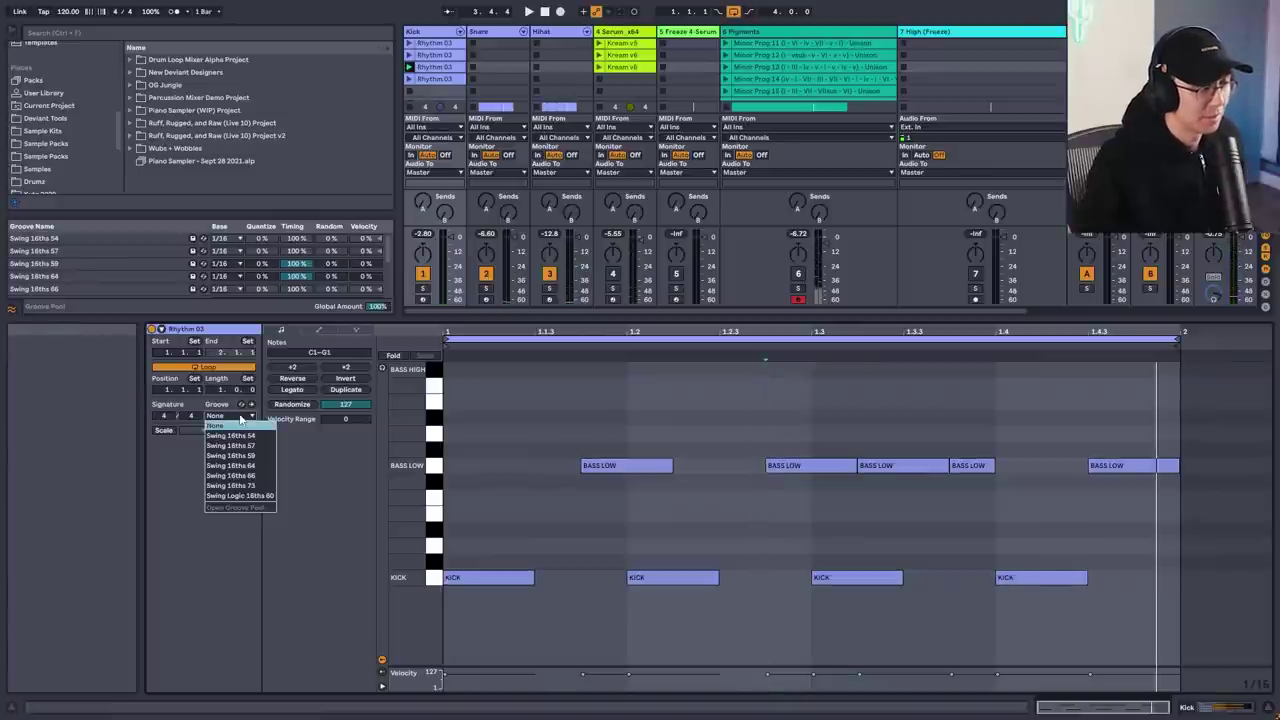
left_click(260, 467)
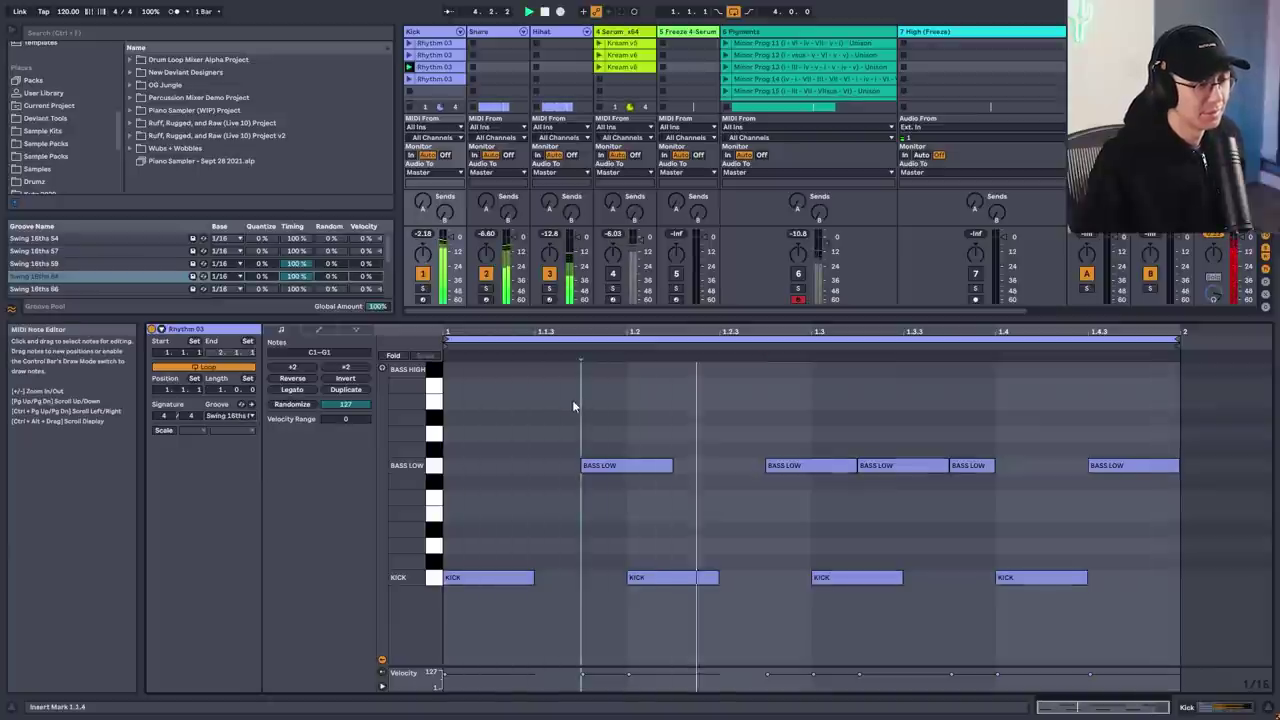
left_click(246, 416)
left_click(240, 443)
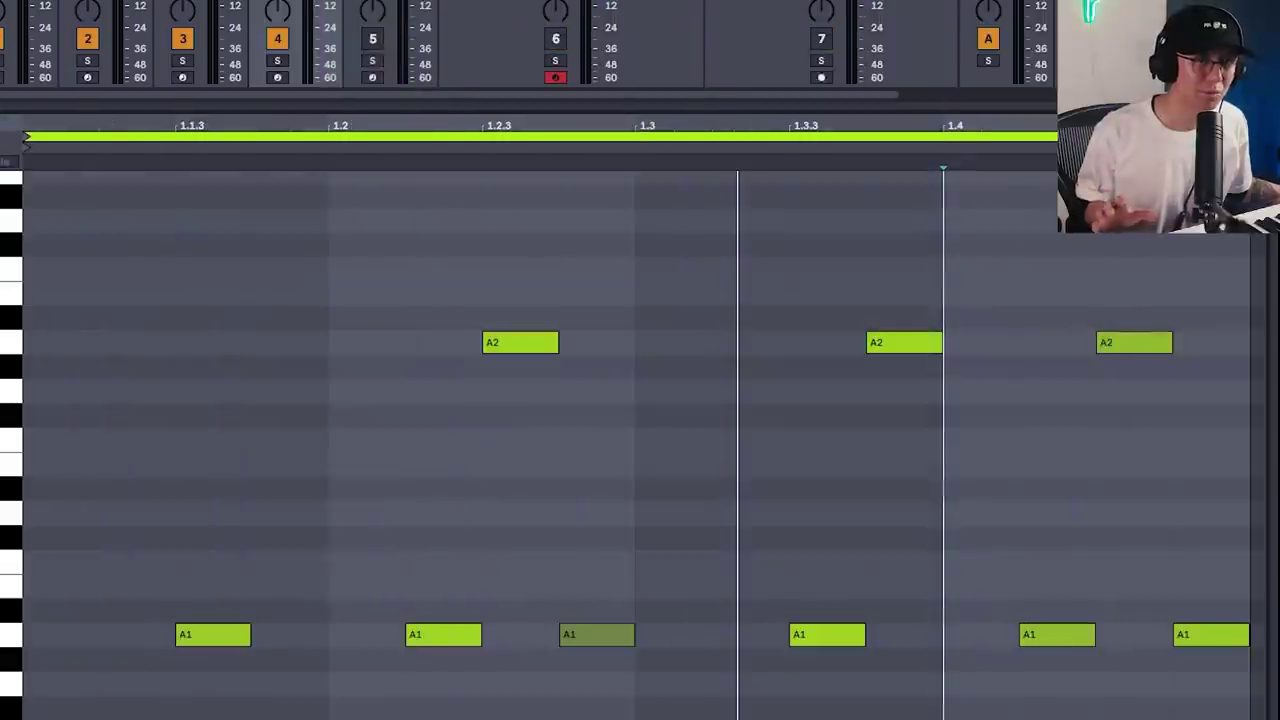
- Play the one-bar A1 and A2 bass clip and duplicate its notes into bar 2
left_click(310, 262)
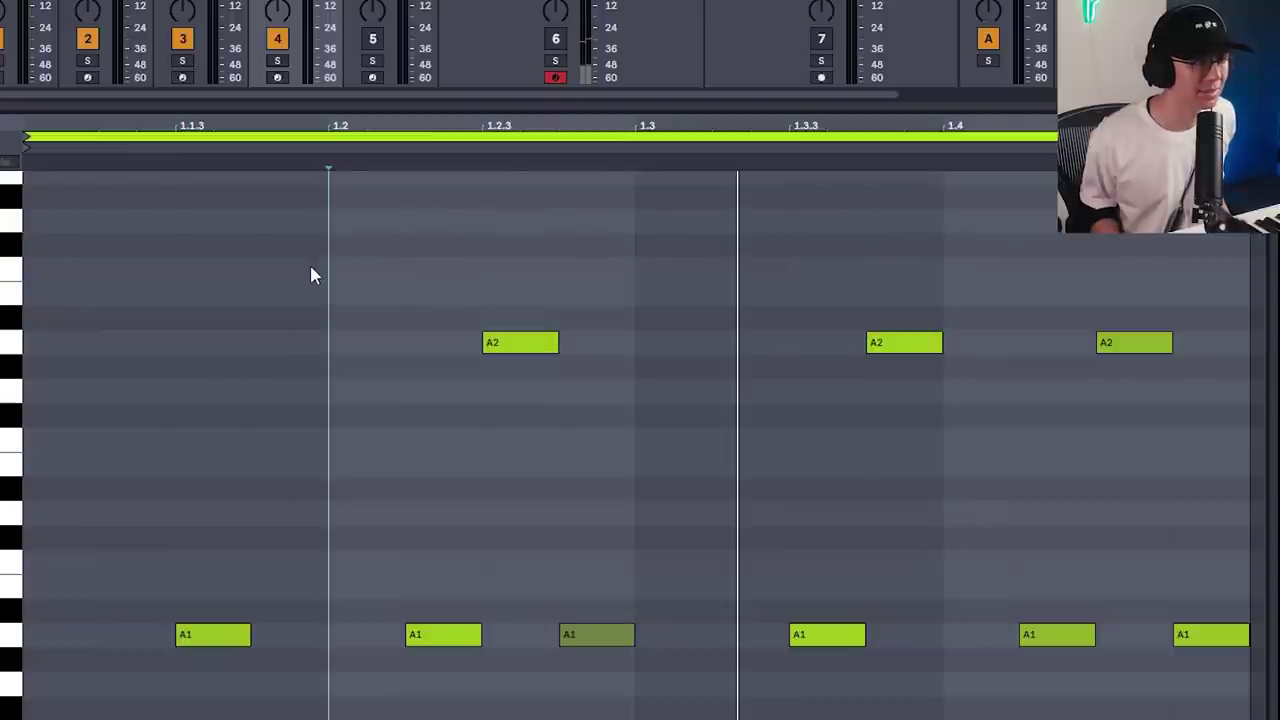
key("space")
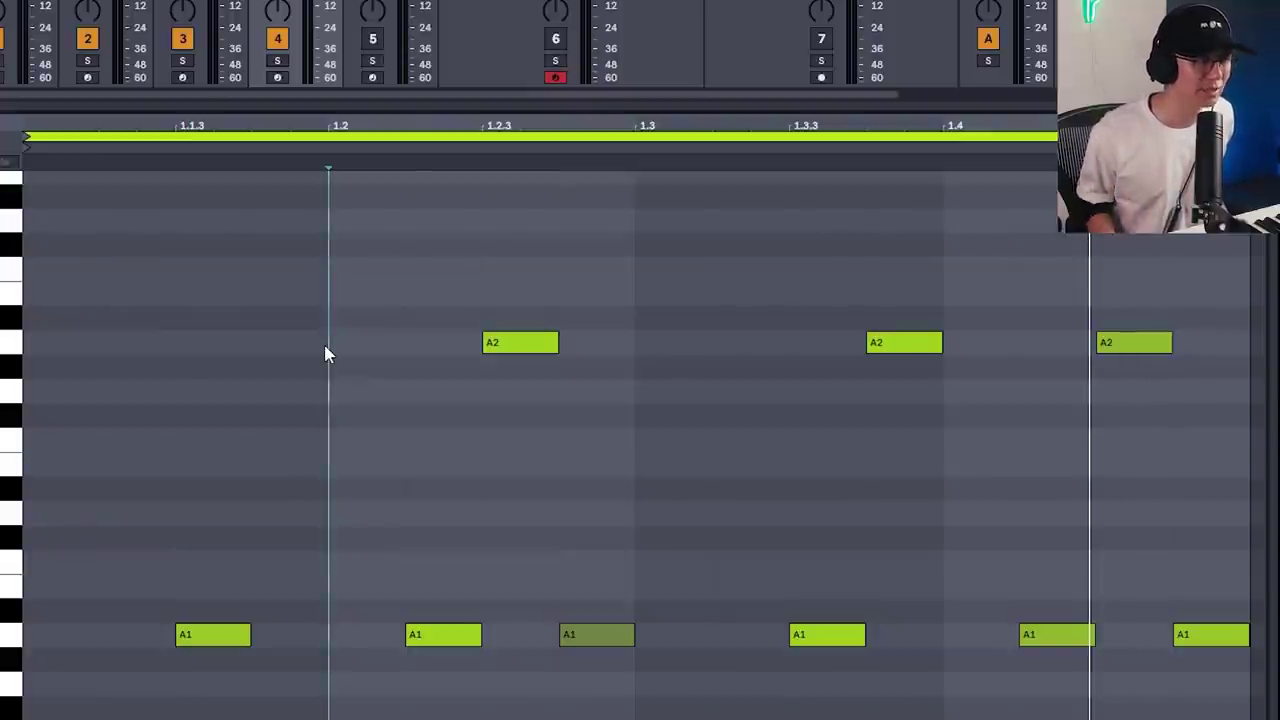
scroll(757, 343, "down", 3)
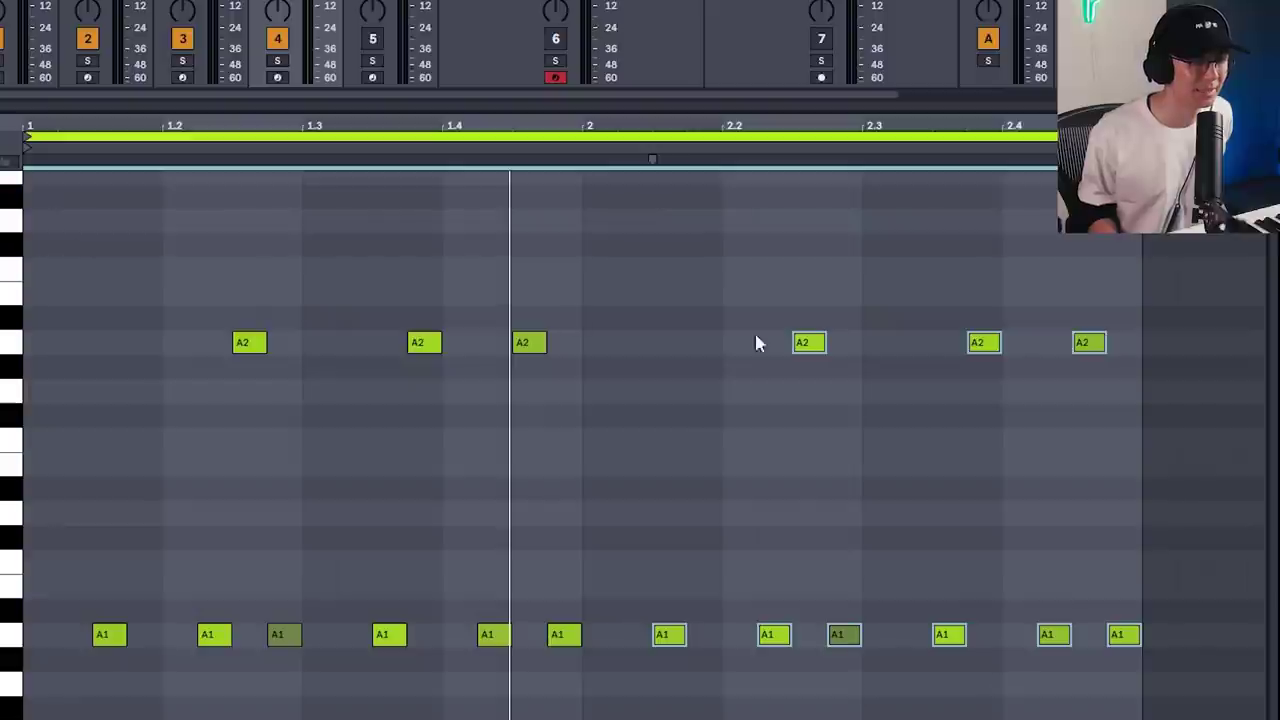
- Transpose the bass notes in bar 2 up three semitones to C2 and C3 and play the clip
key("ctrl+a")
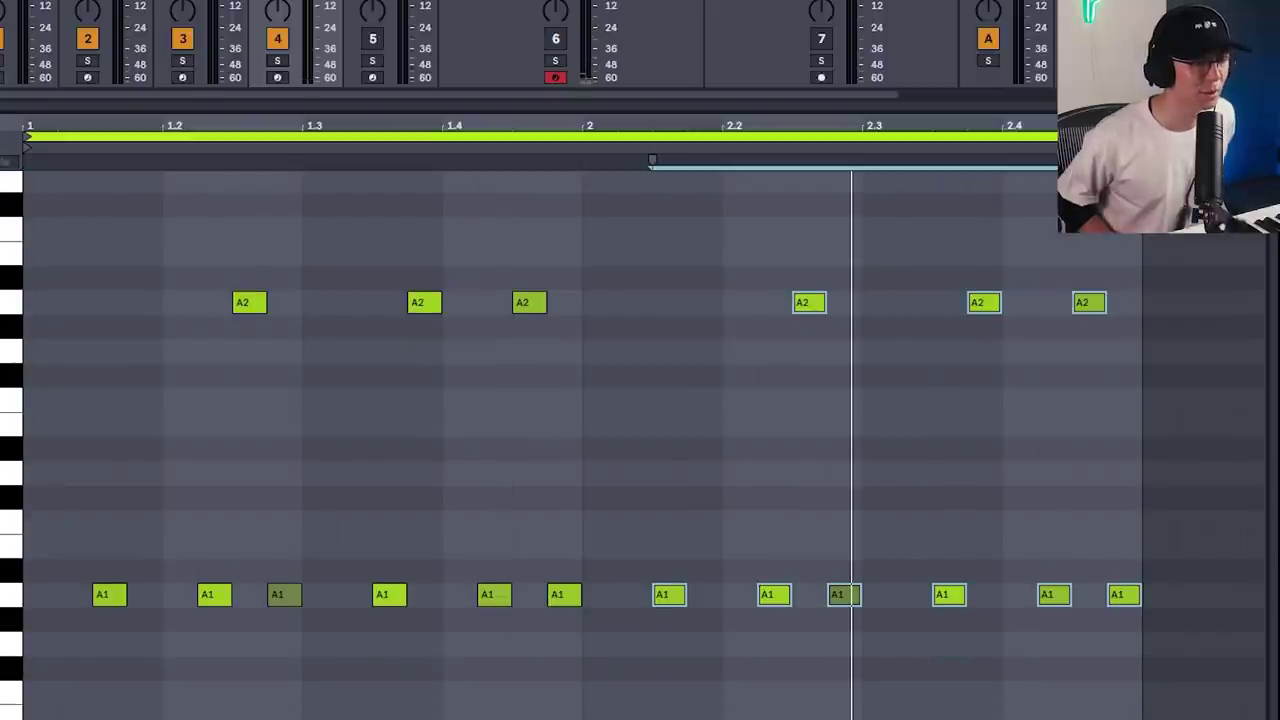
key("Up")
key("Up")
key("Up")
key("space")
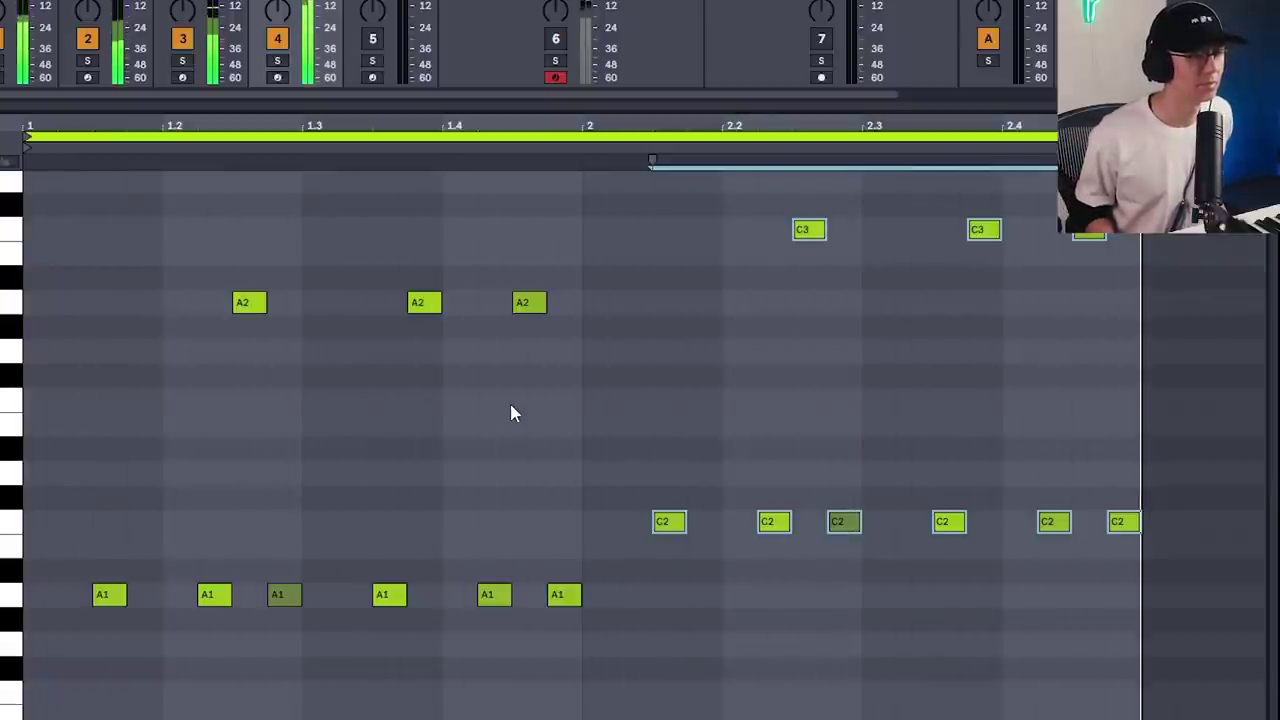
- Transpose the bass notes in the last beat of bar 2 up four semitones to E
scroll(540, 417, "up", 2)
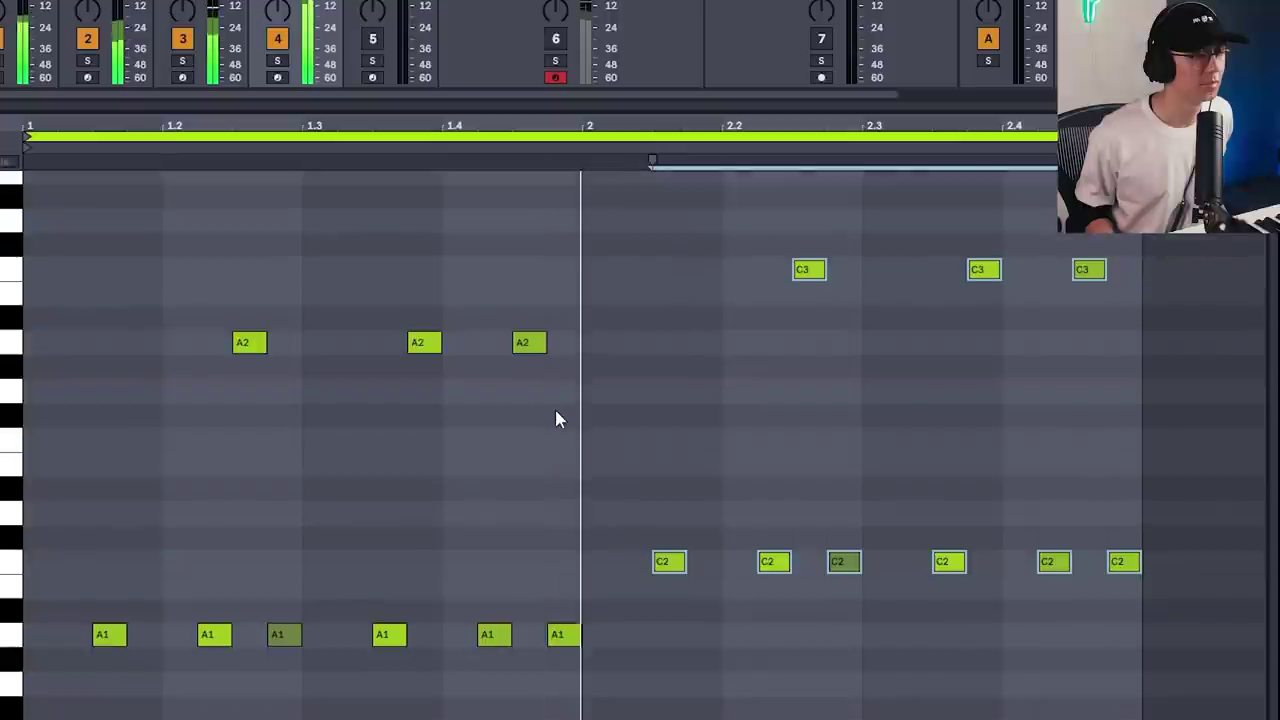
left_click_drag(1030, 213, 1191, 587)
key("Up")
key("Up")
key("Up")
key("Up")
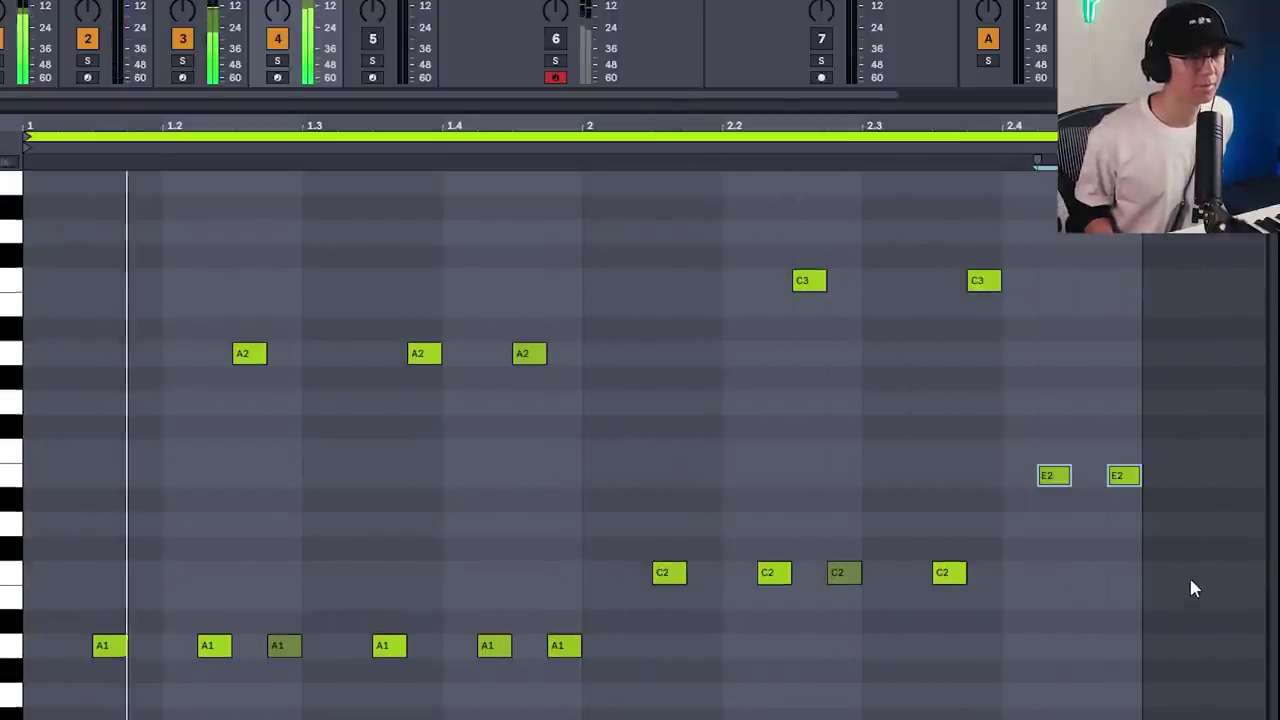
left_click(1074, 655)
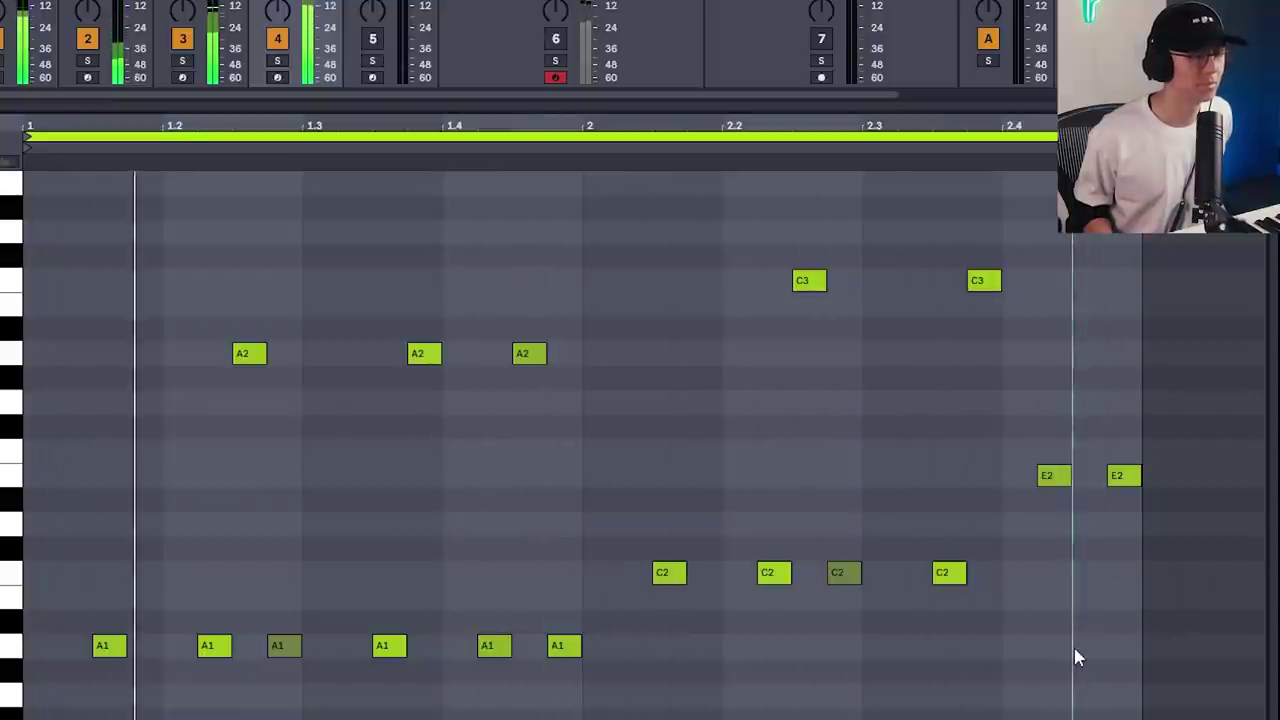
- Raise the A1 notes at 1.2.3, 1.3.4 and 1.4.3 of the one-bar bass clip to E2 and play it
scroll(1074, 644, "up", 1)
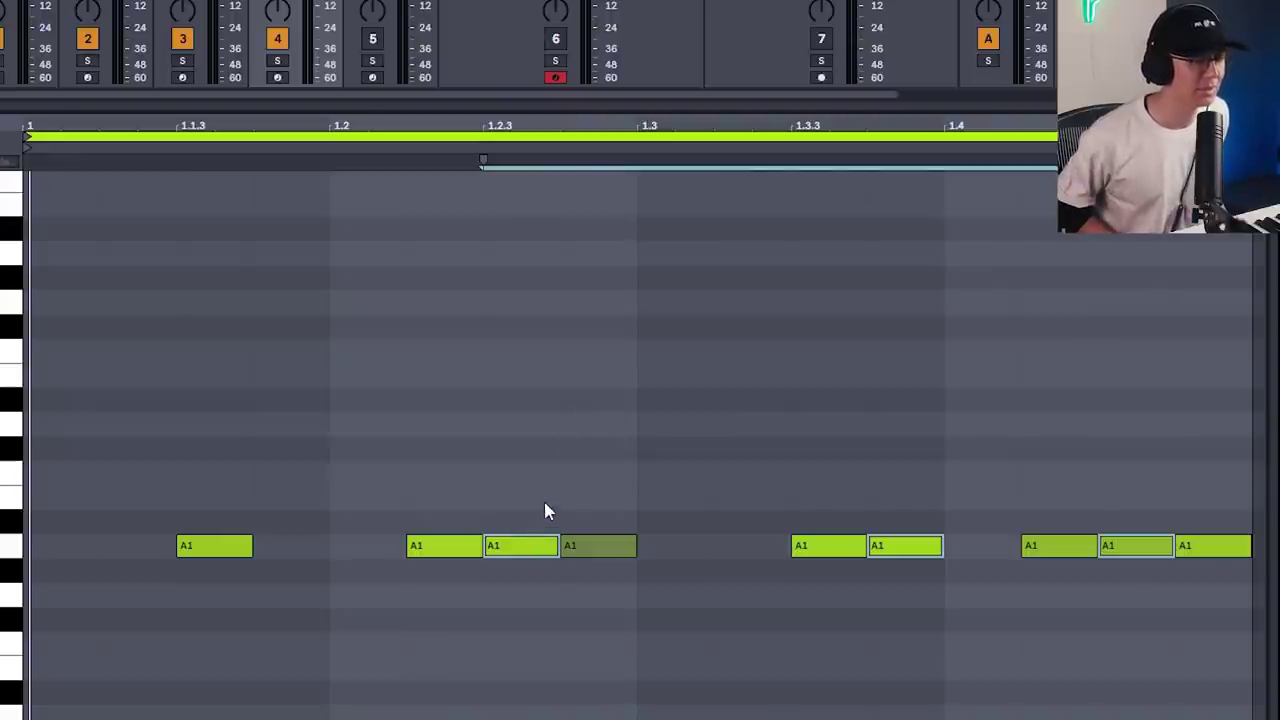
key("Up")
key("Up")
key("Up")
key("Up")
key("Up")
key("Up")
key("Up")
key("Up")
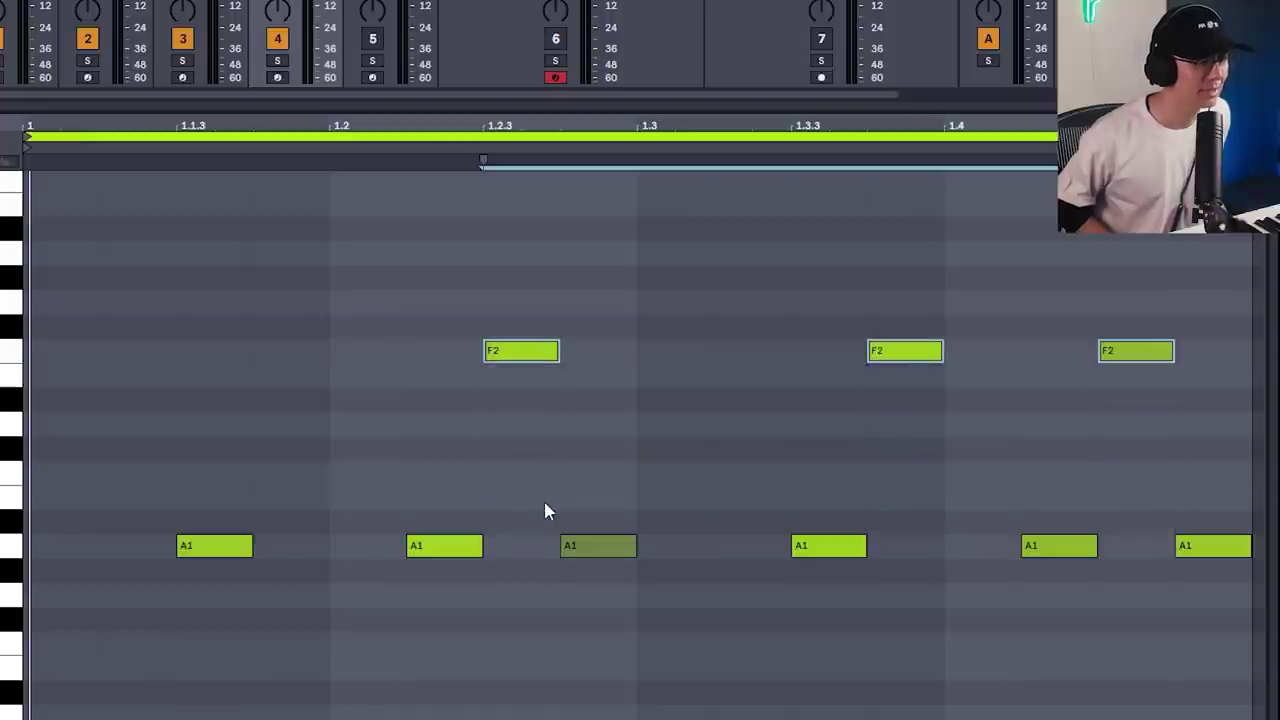
key("Down")
key("space")
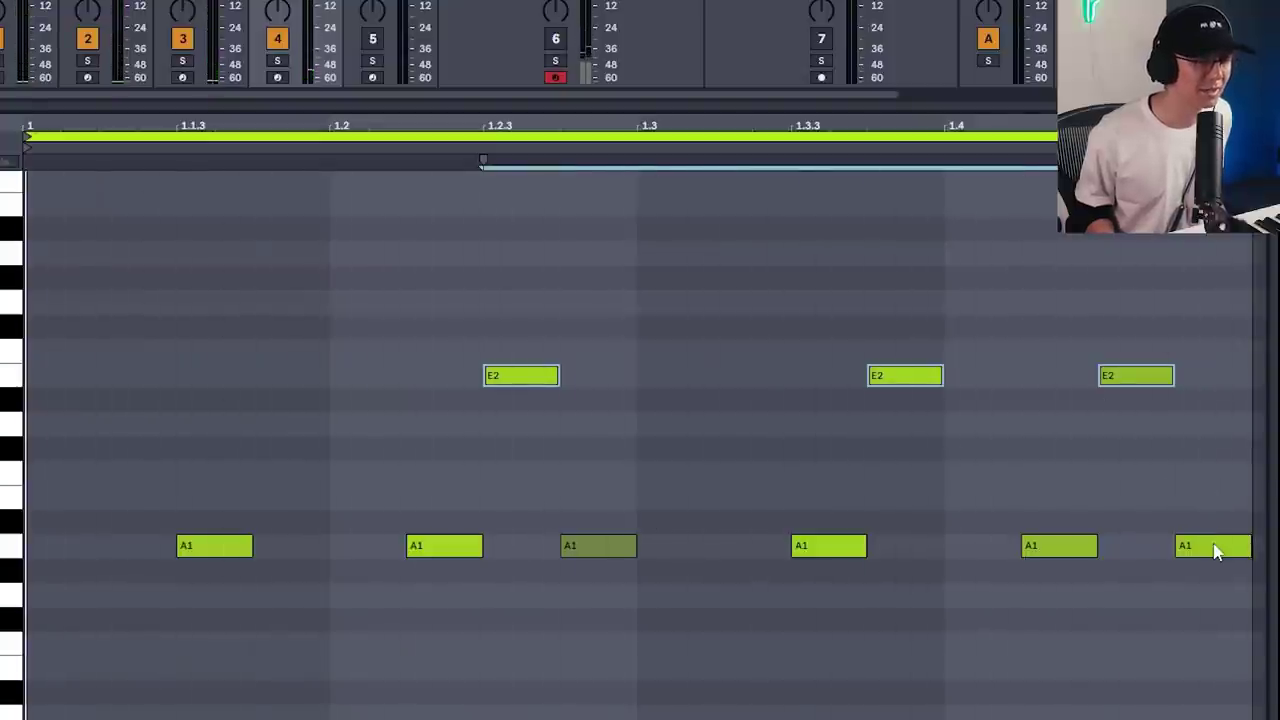
- Move the last A1 note up to F2 and raise the A1 at 1.2.4 one octave to A2
left_click_drag(1215, 560, 1206, 370)
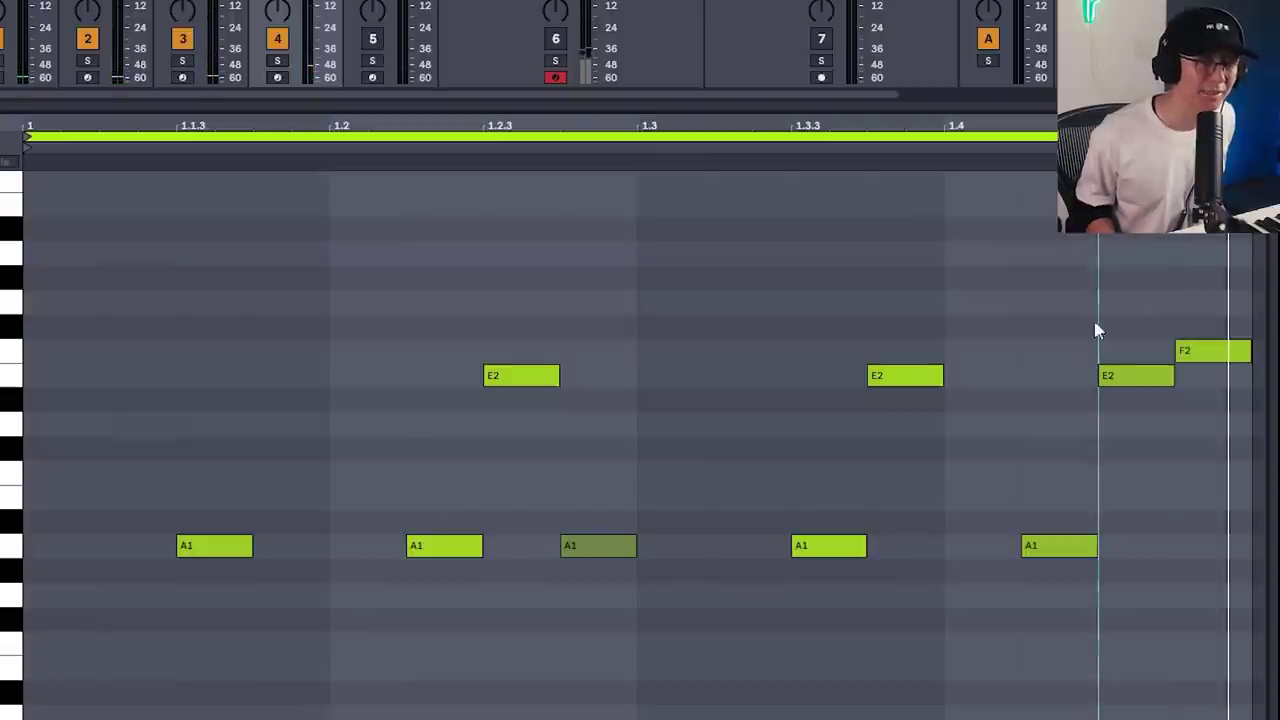
left_click(586, 546)
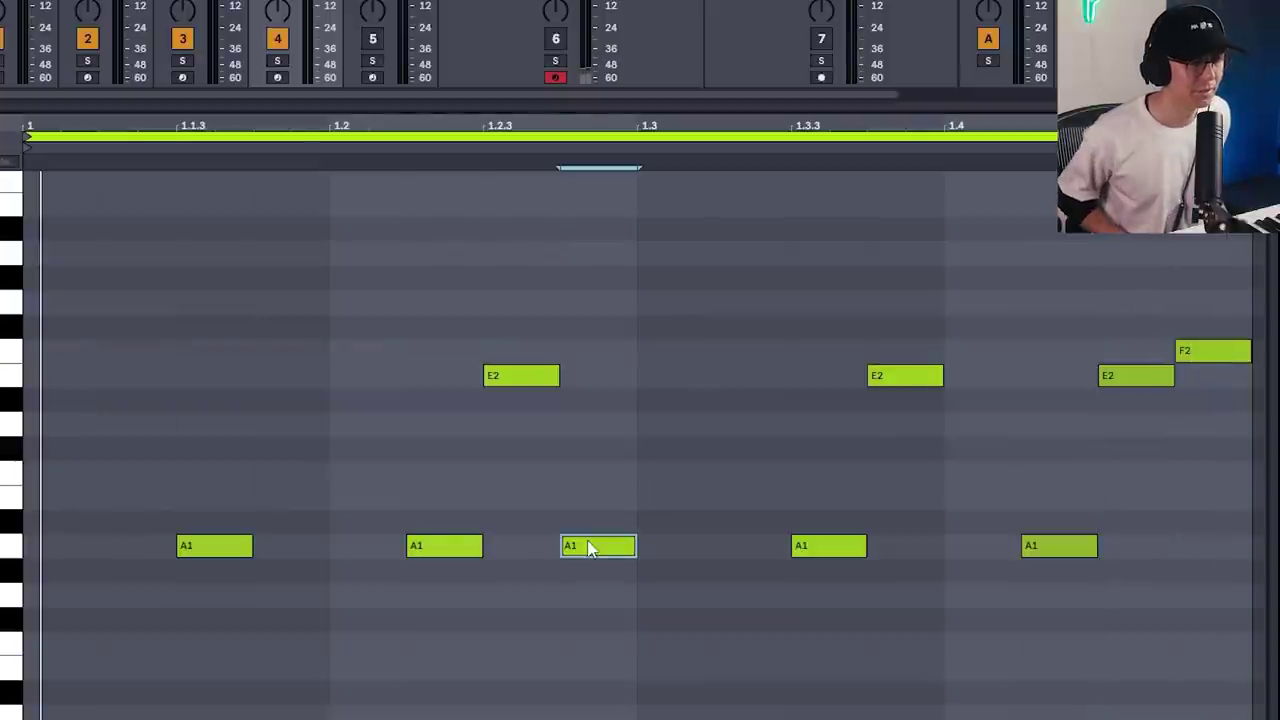
key("shift+Up")
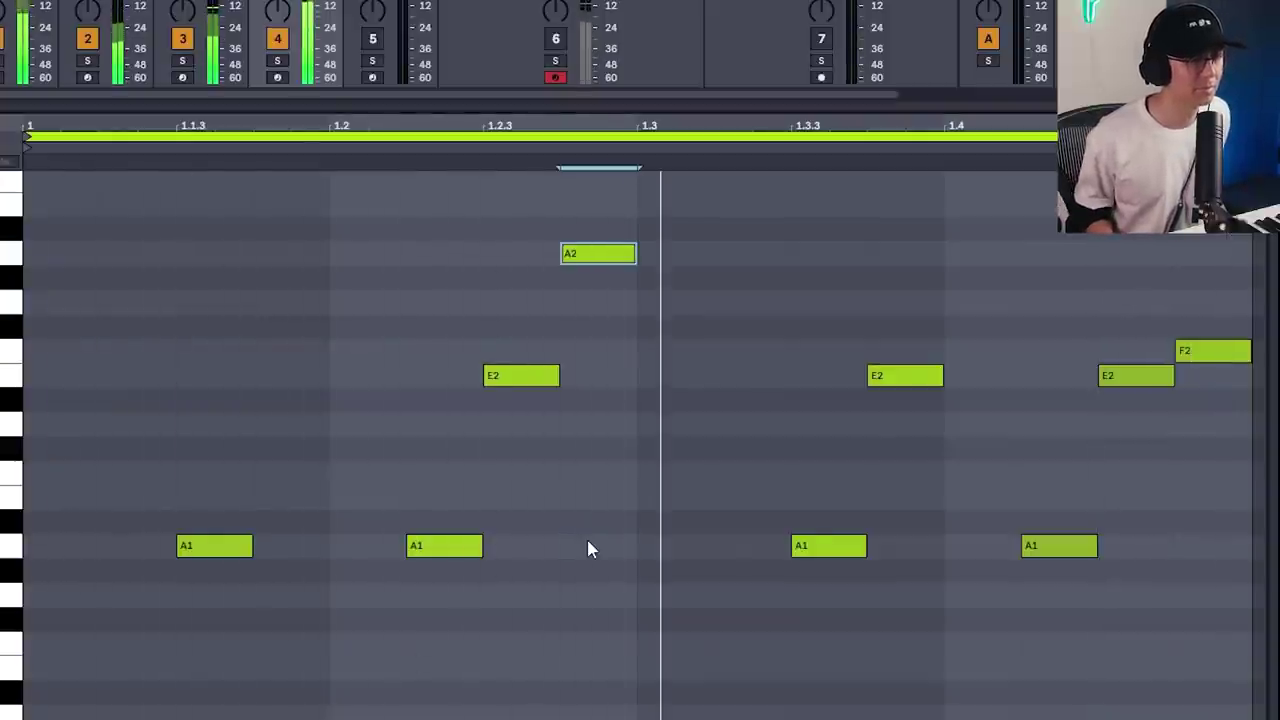
left_click(1212, 356)
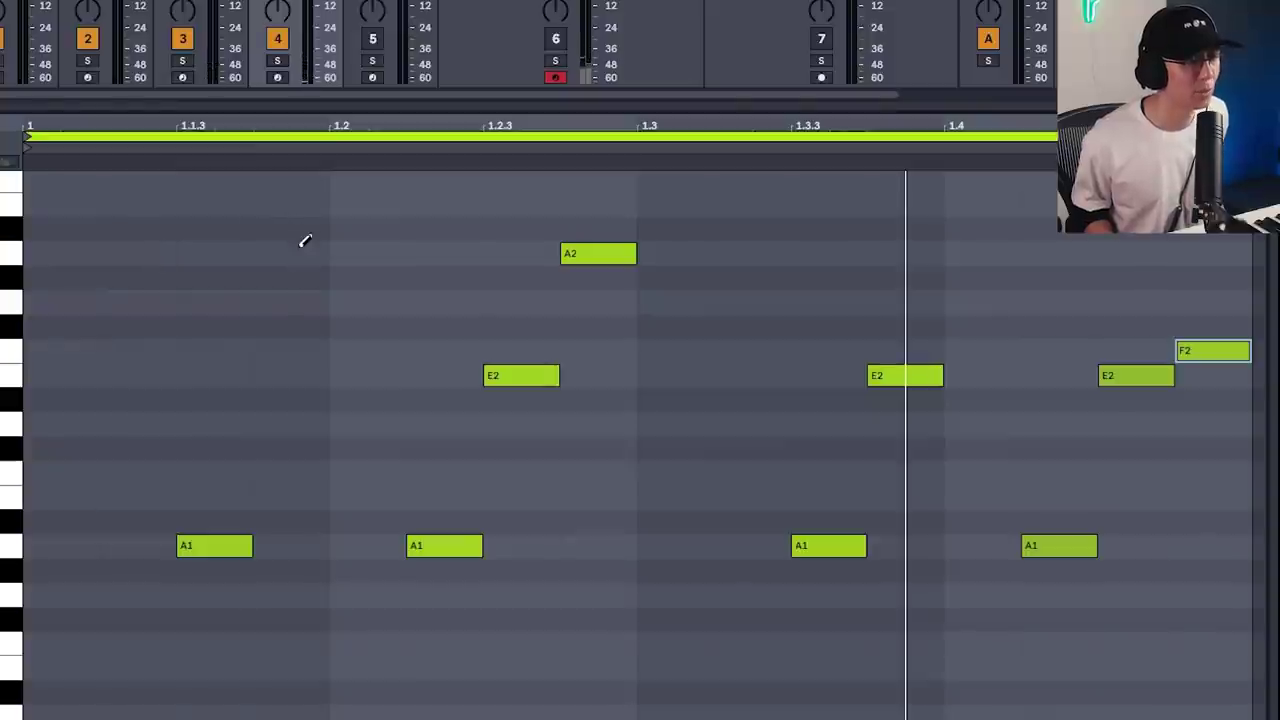
- Try an A2 note at 1.1.4, undo it and place an E2 there instead while playing the clip
left_click(309, 252)
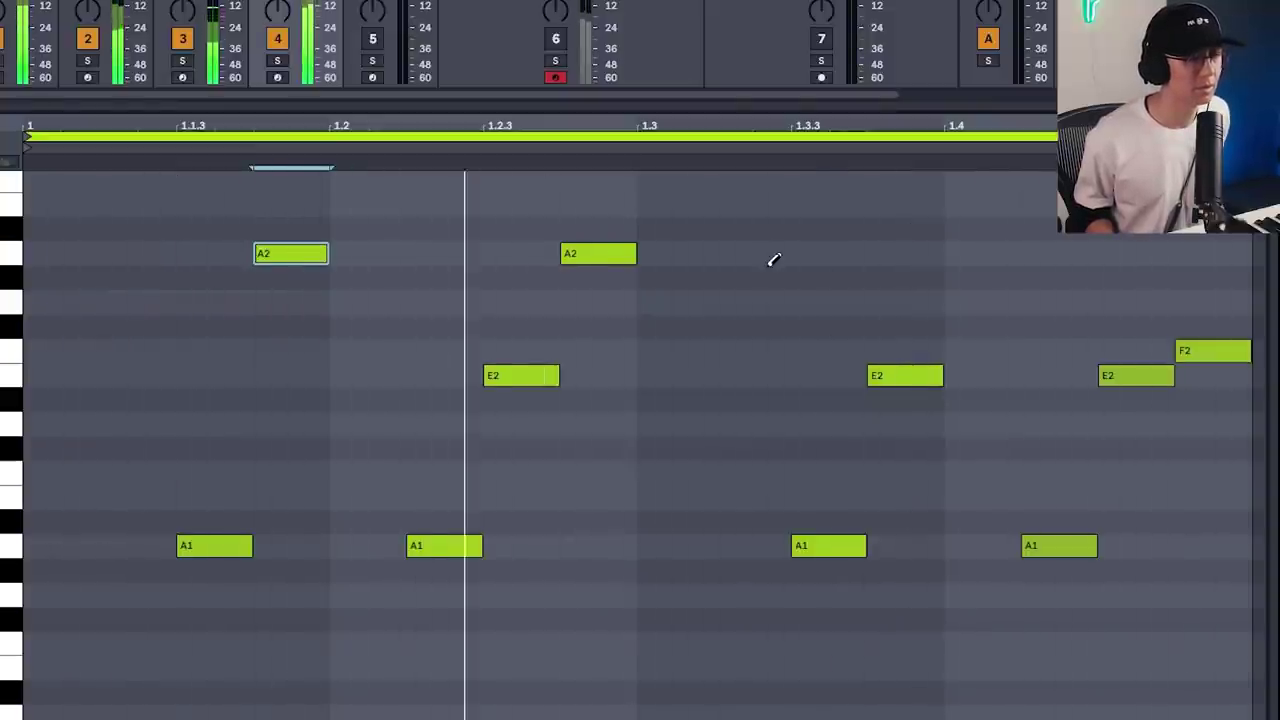
key("ctrl+z")
key("space")
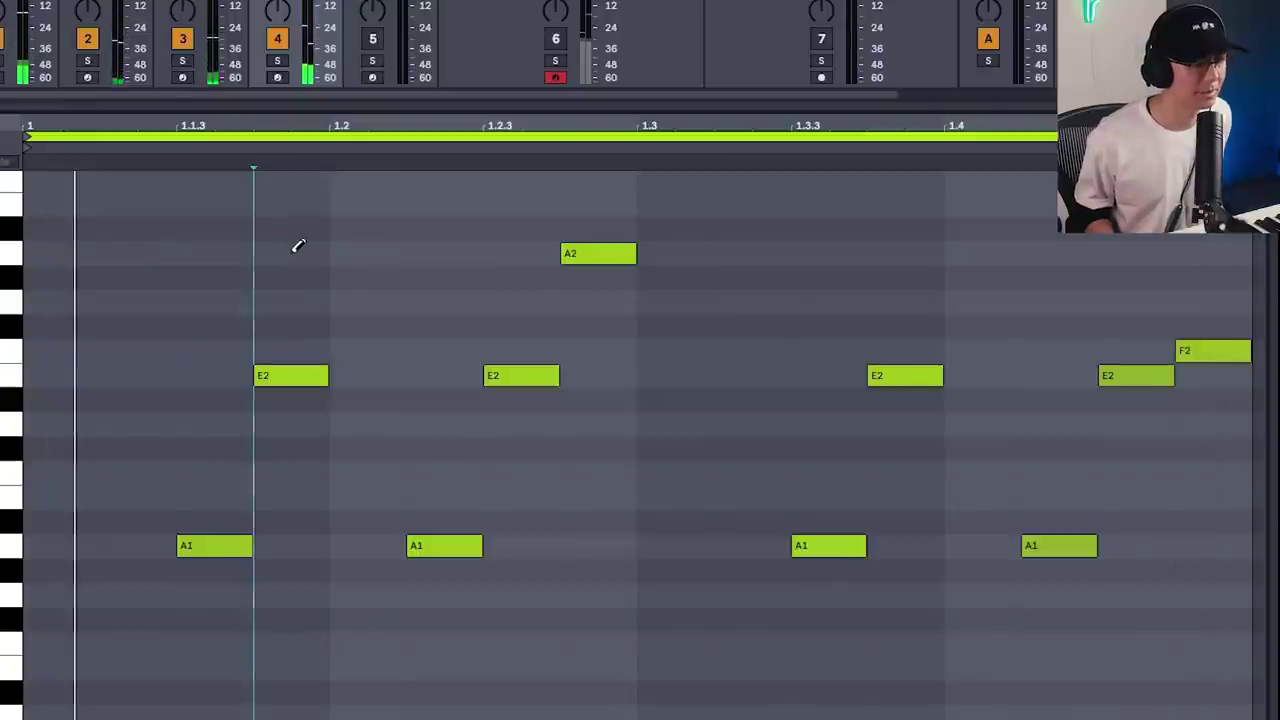
- Try a beat 3 variation with A1 at 1.3.2, E2 at 1.3.3 and A2 at 1.3.4
left_click(784, 543)
left_click(829, 375)
left_click(833, 545)
left_click(900, 375)
left_click(886, 252)
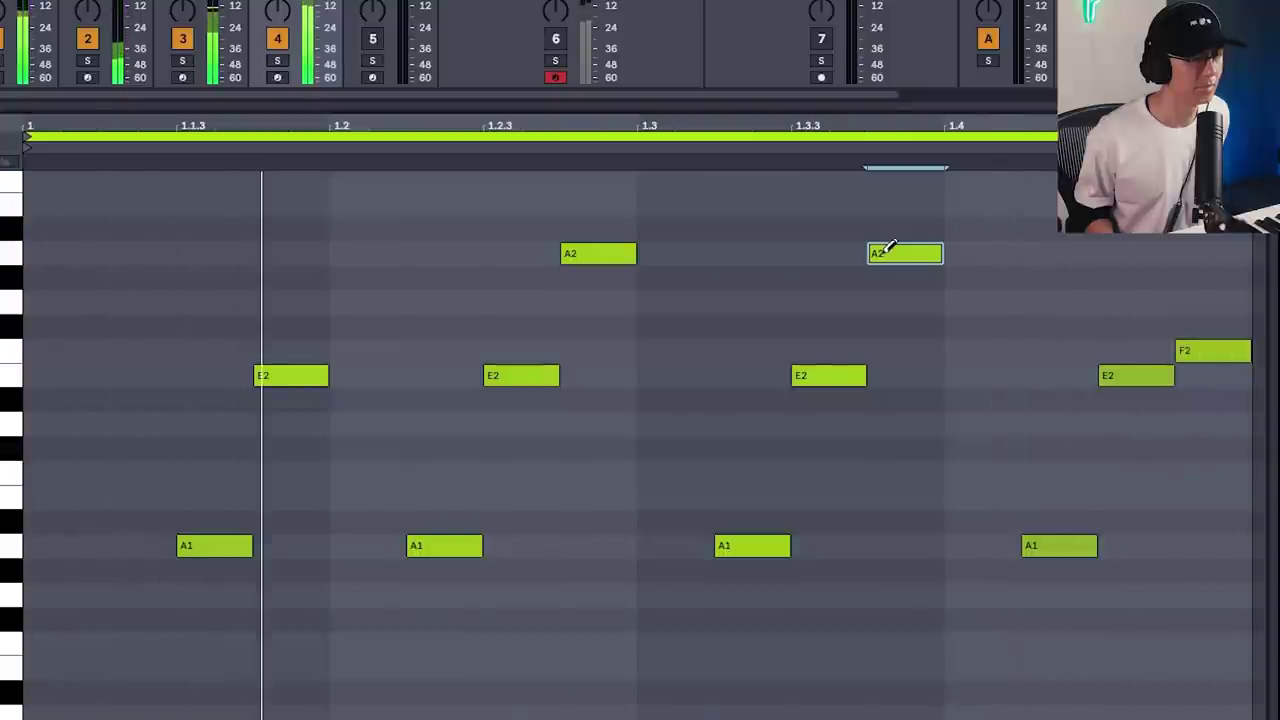
- Undo the beat 3 note changes in the bass clip
key("ctrl+z")
key("ctrl+z")
key("ctrl+z")
key("ctrl+z")
key("ctrl+z")
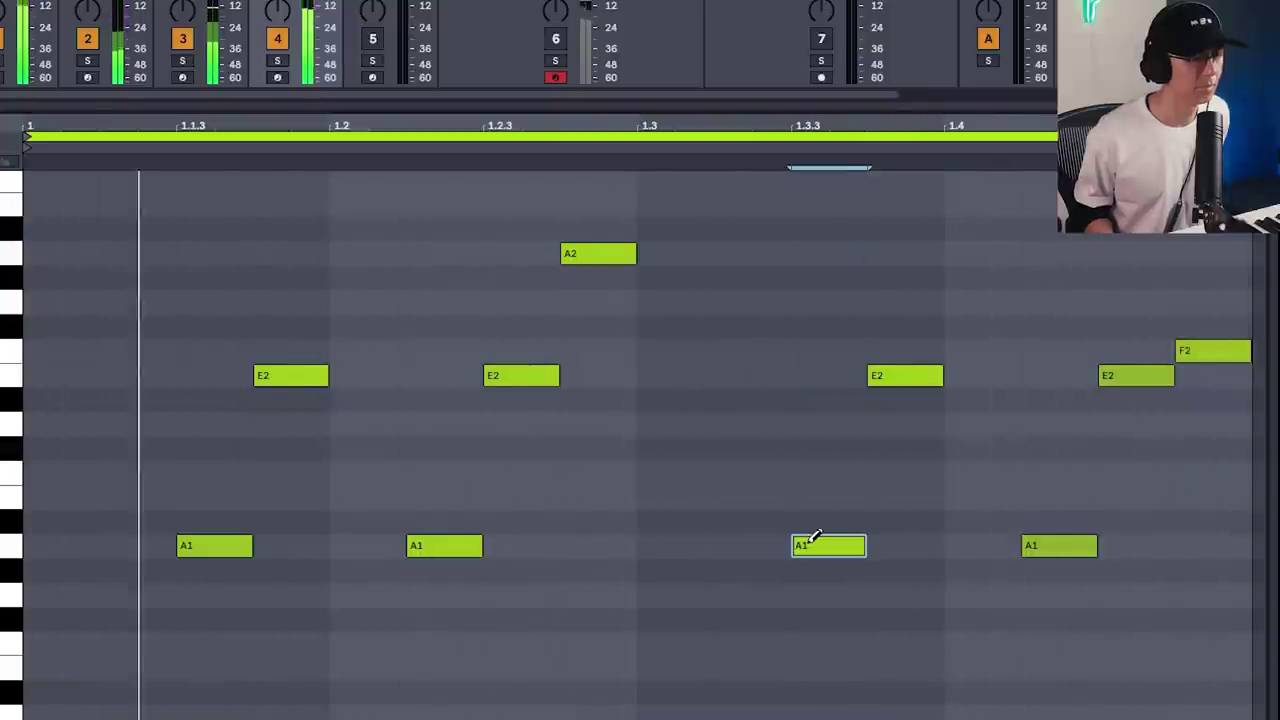